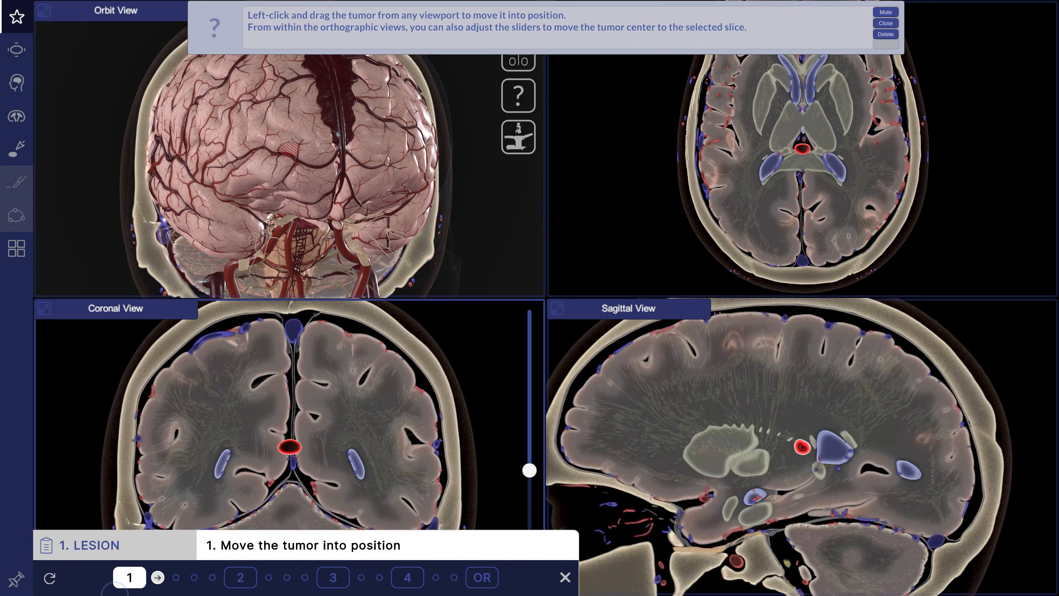
Hide the surgical plan bar and bring it back
{"action": "left_click", "coordinate": [583, 571]}
{"action": "left_click", "coordinate": [330, 547]}
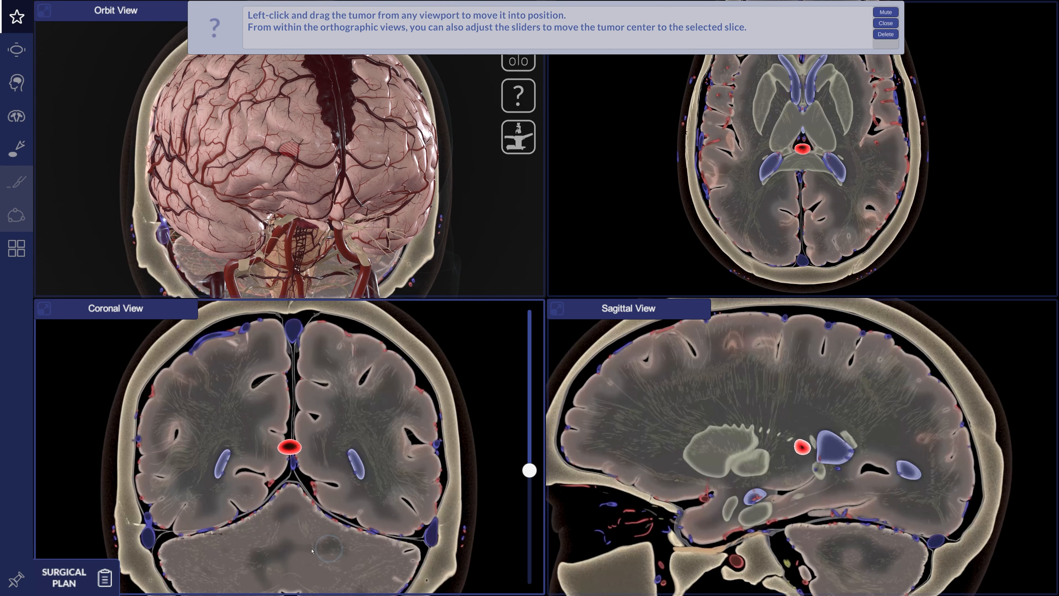
{"action": "left_click", "coordinate": [77, 572]}
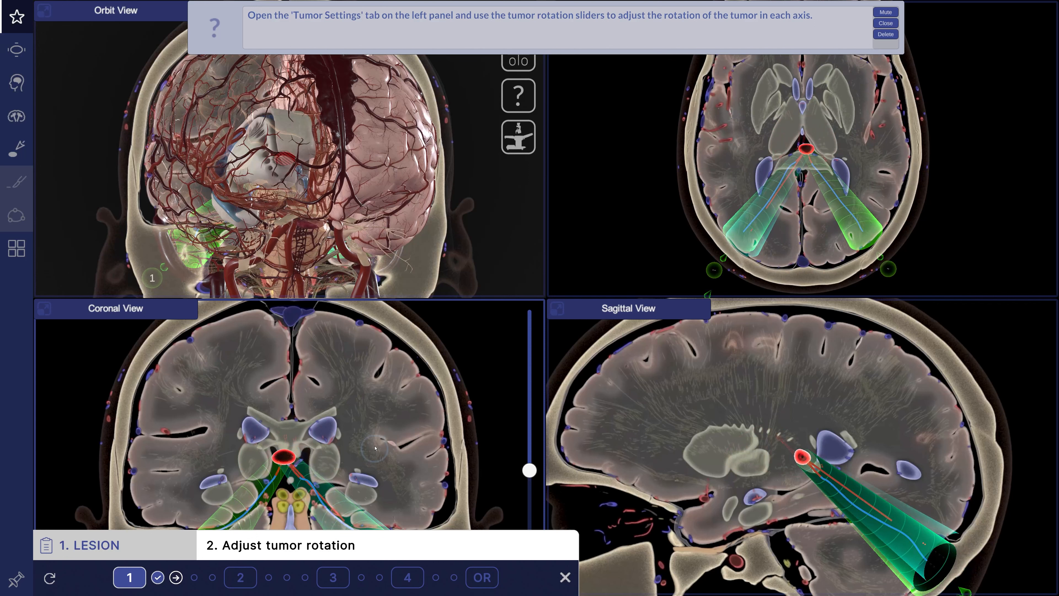
Move the tumor from the midline into the right frontal lobe using the coronal and sagittal views
{"action": "mouse_move", "coordinate": [388, 447]}
{"action": "left_mouse_down"}
{"action": "mouse_move", "coordinate": [329, 433]}
{"action": "mouse_move", "coordinate": [316, 453]}
{"action": "mouse_move", "coordinate": [402, 446]}
{"action": "mouse_move", "coordinate": [371, 418]}
{"action": "mouse_move", "coordinate": [400, 426]}
{"action": "mouse_move", "coordinate": [393, 431]}
{"action": "left_mouse_up"}
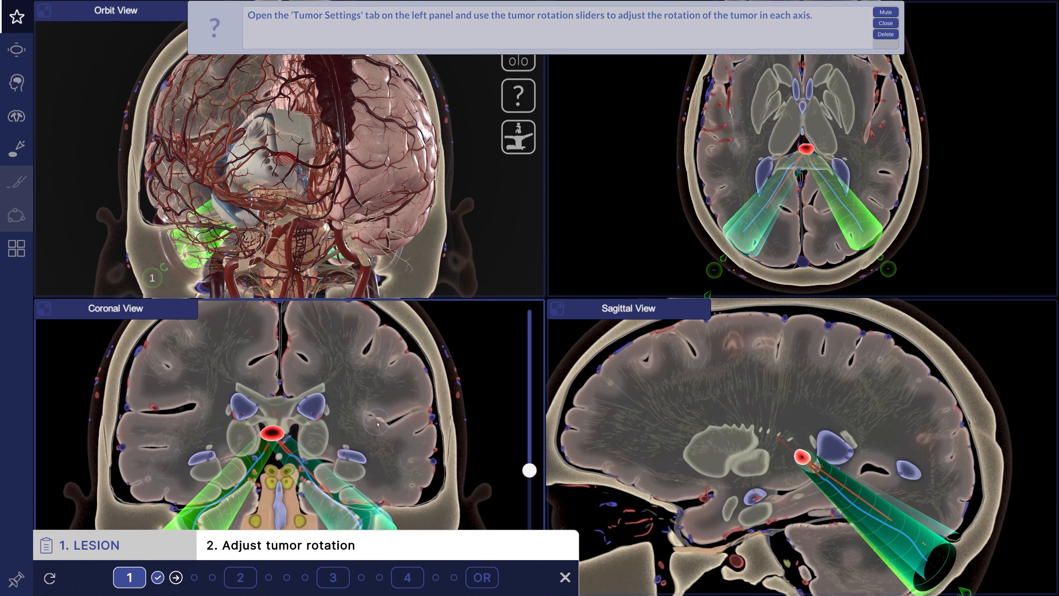
{"action": "left_click_drag", "start_coordinate": [277, 440], "coordinate": [212, 366]}
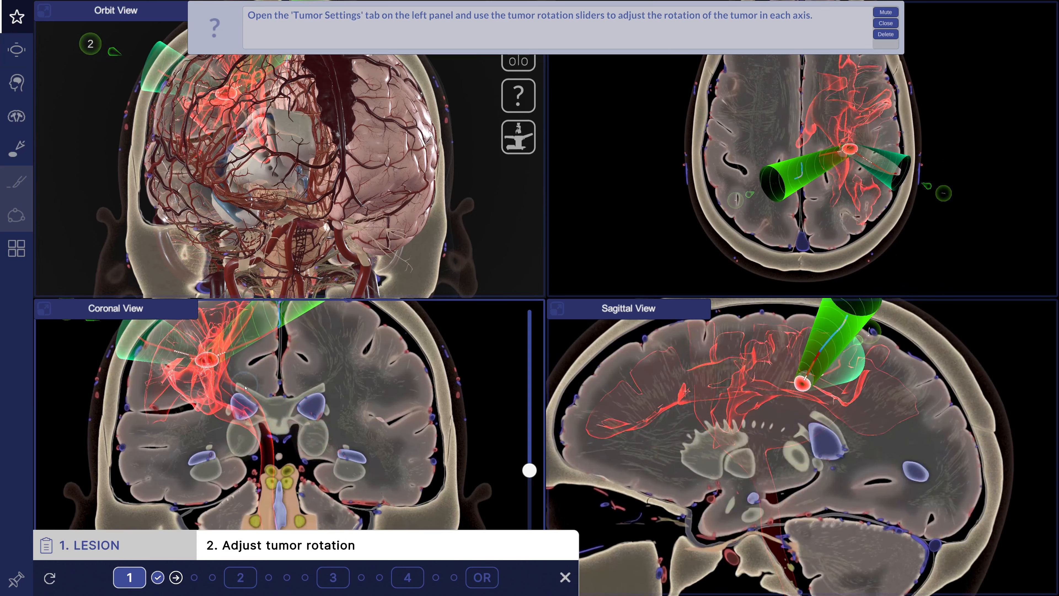
{"action": "right_click_drag", "start_coordinate": [326, 336], "coordinate": [313, 365]}
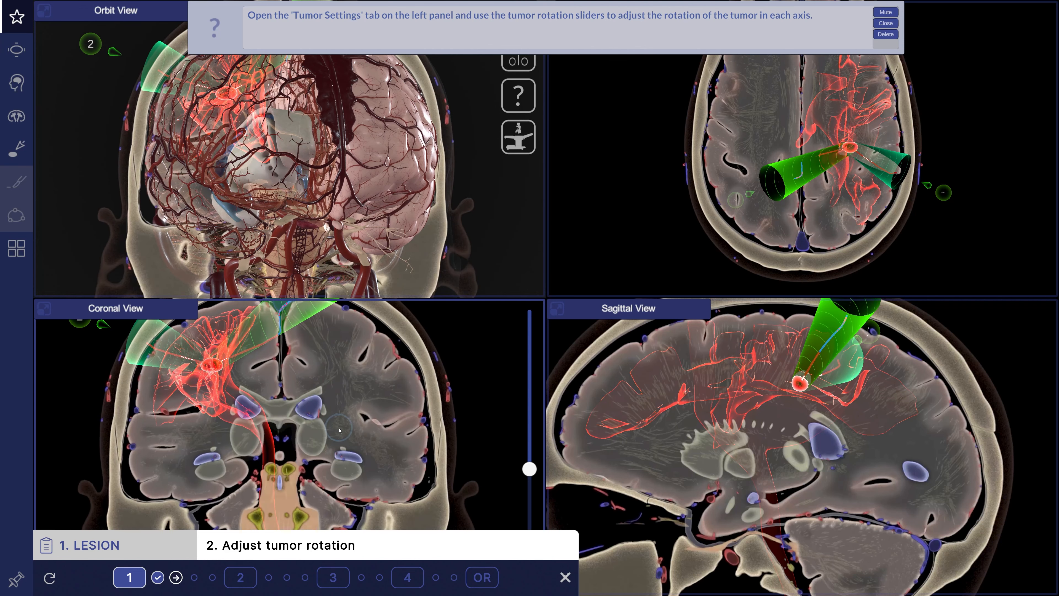
{"action": "left_click_drag", "start_coordinate": [534, 476], "coordinate": [527, 418]}
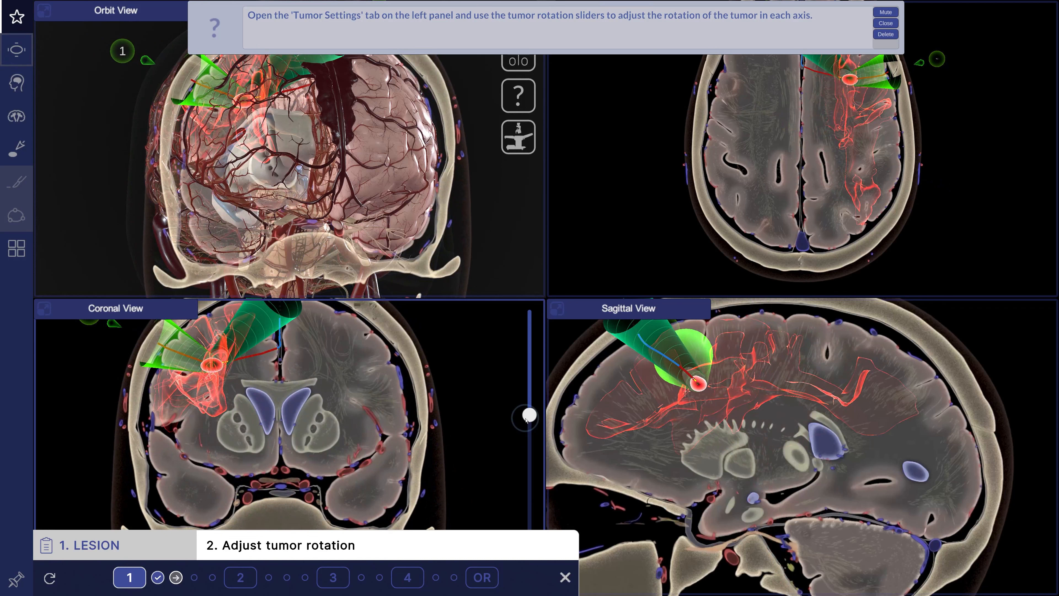
{"action": "left_click_drag", "start_coordinate": [699, 384], "coordinate": [657, 419]}
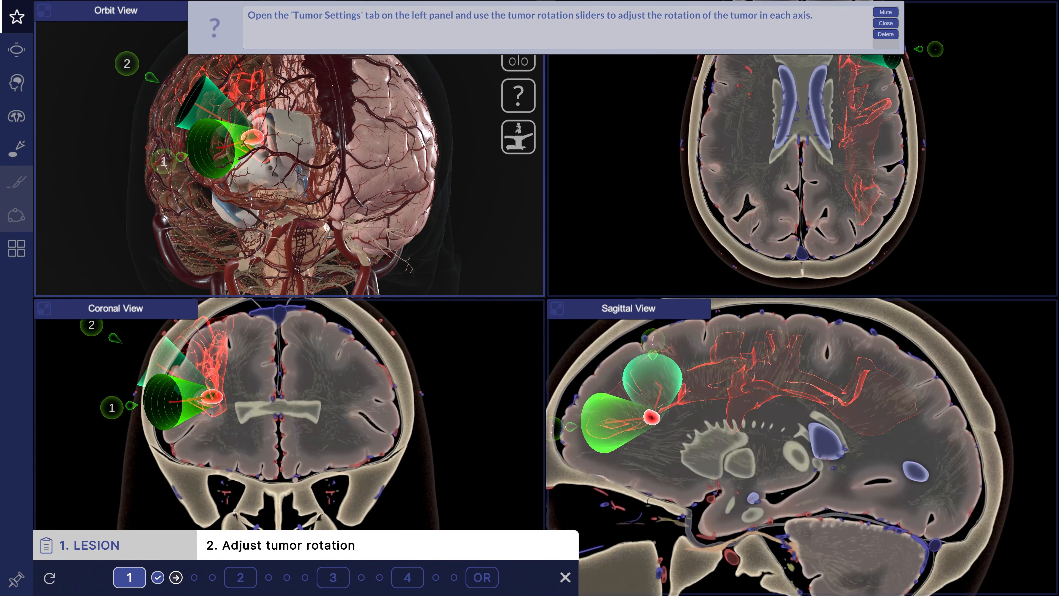
Enlarge the orbit view to a single viewport and reposition the tumor within the right frontal lobe in 3D
{"action": "left_click_drag", "start_coordinate": [191, 199], "coordinate": [244, 212]}
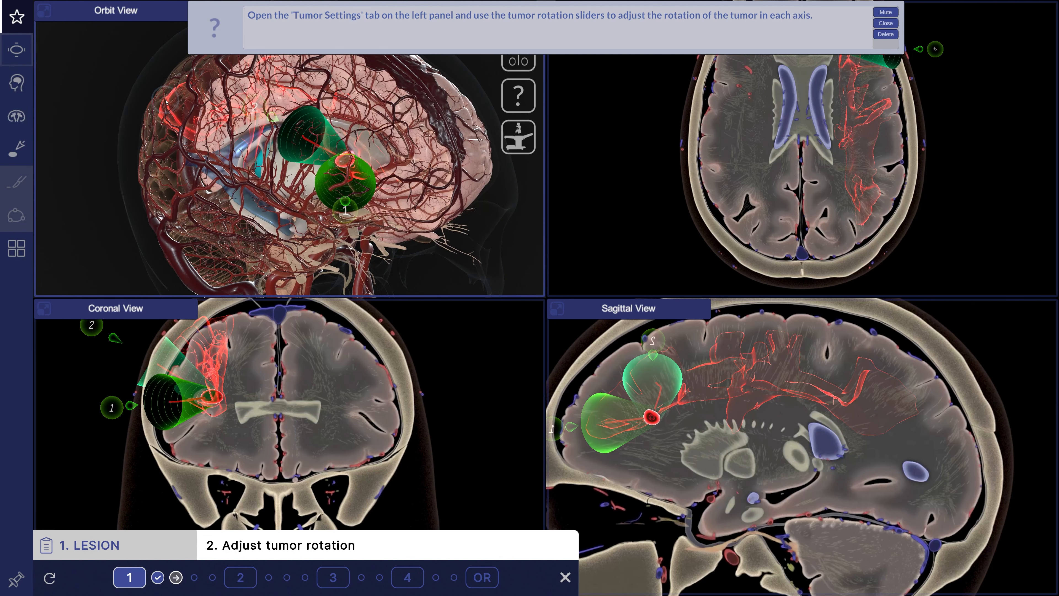
{"action": "left_click", "coordinate": [44, 11]}
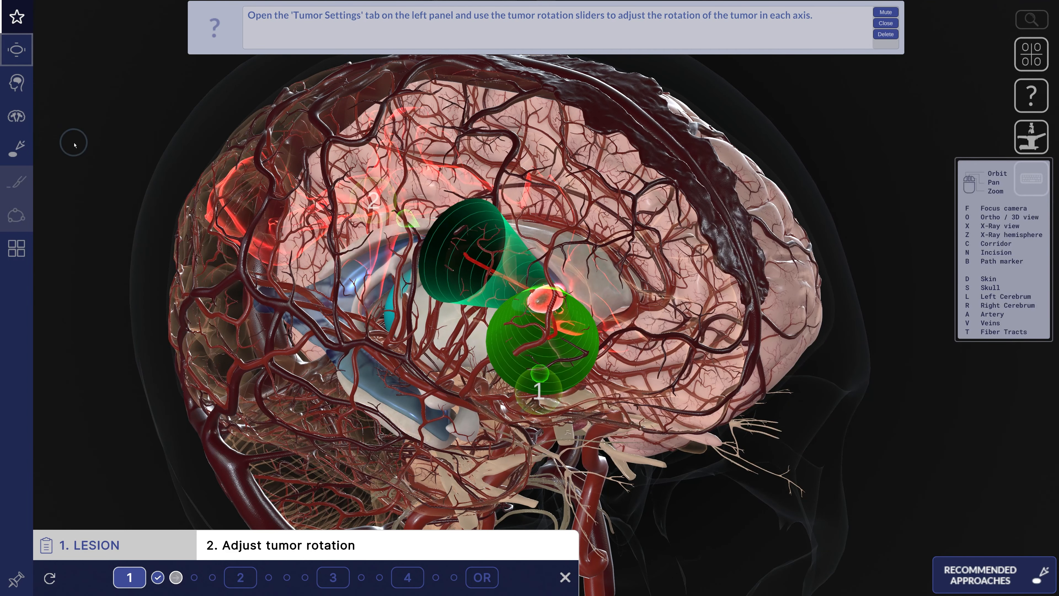
{"action": "mouse_move", "coordinate": [75, 145]}
{"action": "left_mouse_down"}
{"action": "mouse_move", "coordinate": [142, 162]}
{"action": "mouse_move", "coordinate": [80, 155]}
{"action": "left_mouse_up"}
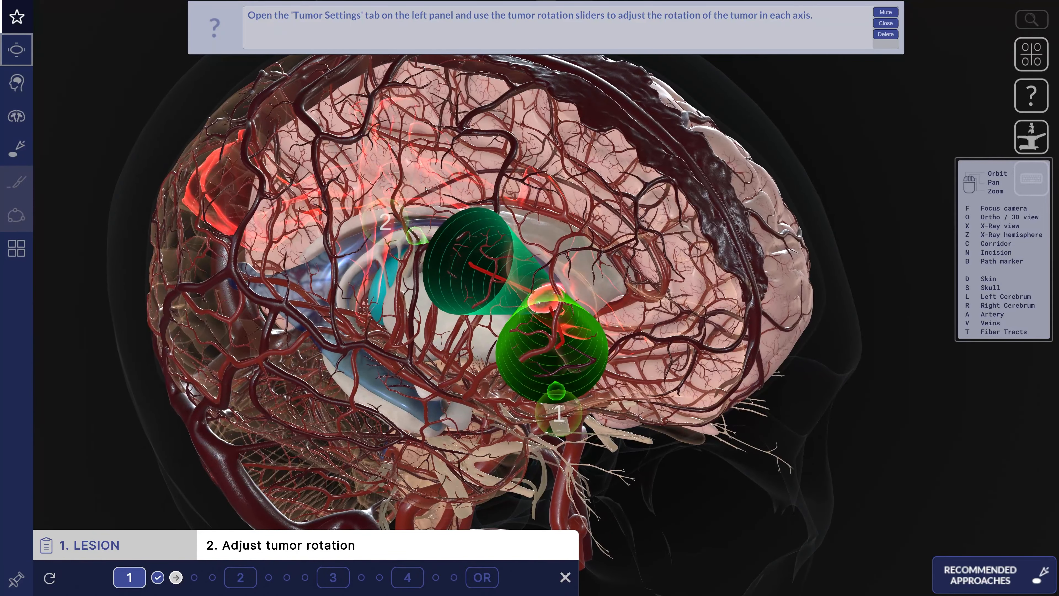
{"action": "left_click_drag", "start_coordinate": [432, 211], "coordinate": [360, 347]}
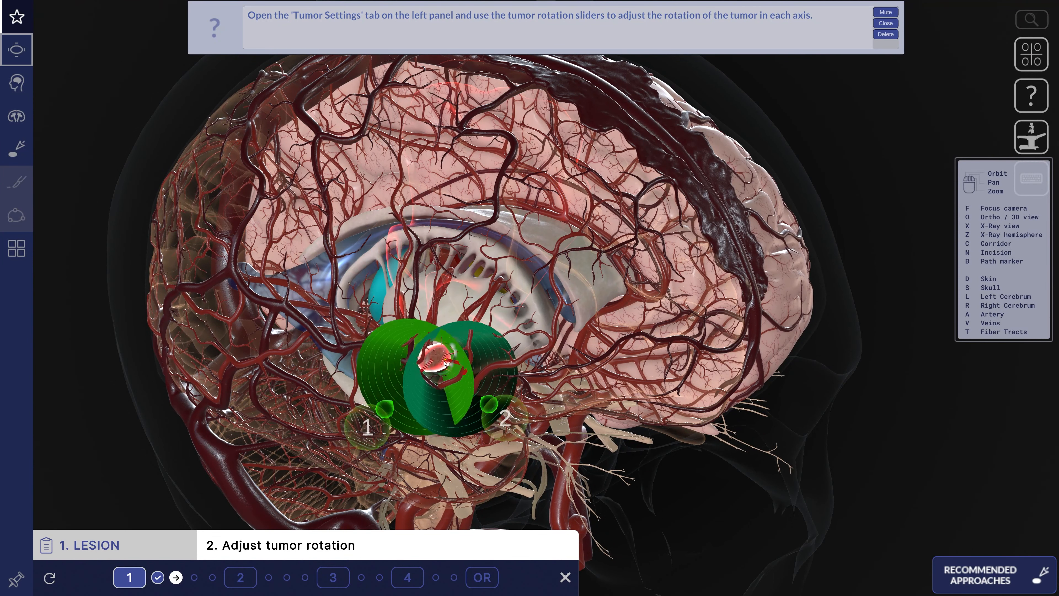
{"action": "left_click_drag", "start_coordinate": [522, 346], "coordinate": [566, 288]}
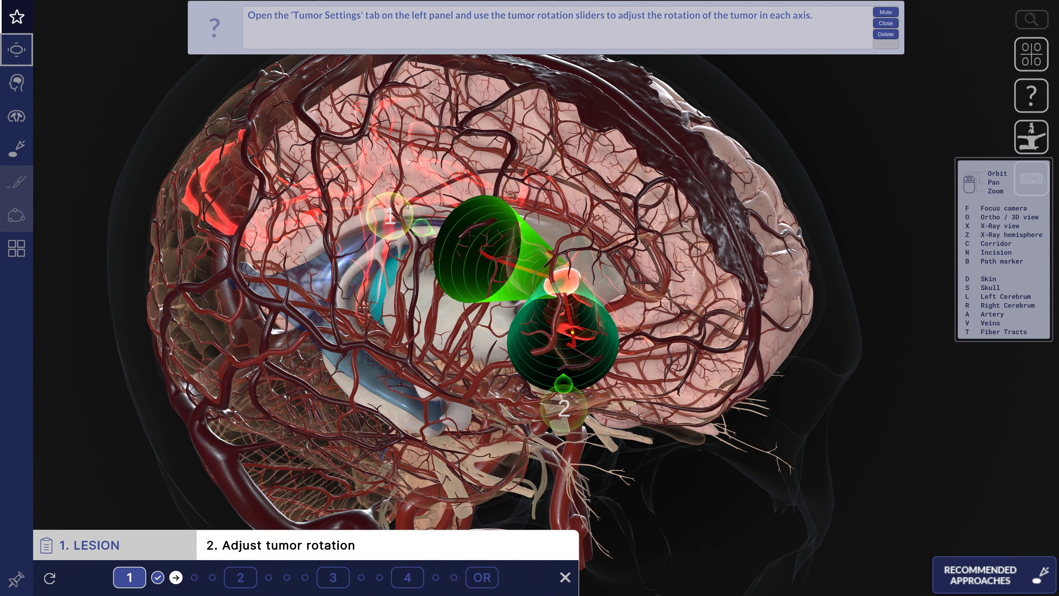
Examine the tumor and its two approach corridors from several angles and distances, focusing the camera on the tumor
{"action": "middle_click_drag", "start_coordinate": [423, 167], "coordinate": [452, 199]}
{"action": "left_click_drag", "start_coordinate": [451, 198], "coordinate": [385, 199]}
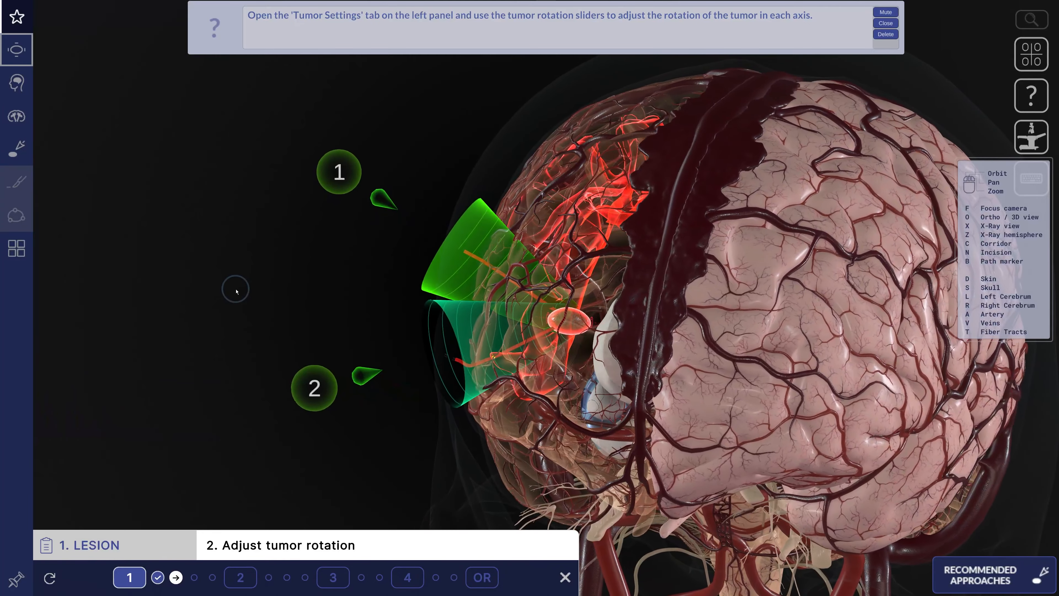
{"action": "right_click_drag", "start_coordinate": [212, 291], "coordinate": [386, 380]}
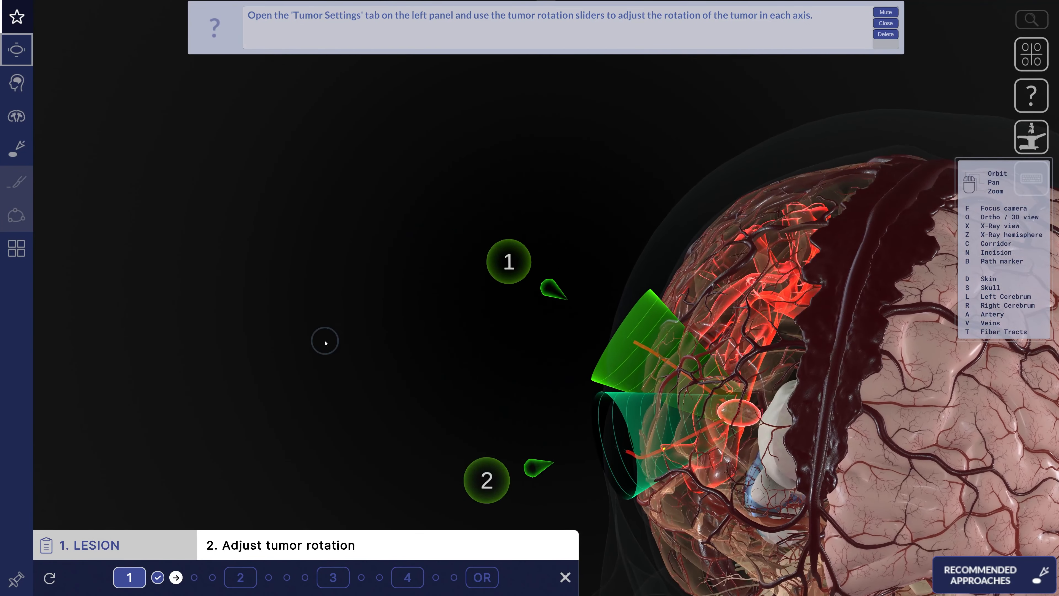
{"action": "left_click_drag", "start_coordinate": [296, 331], "coordinate": [178, 261]}
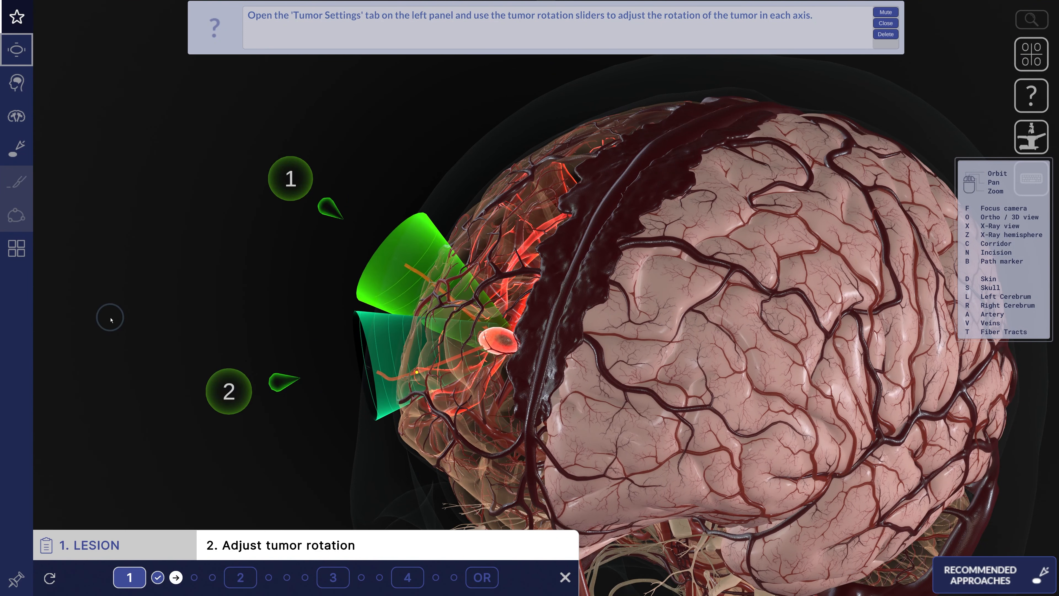
{"action": "key", "text": "f"}
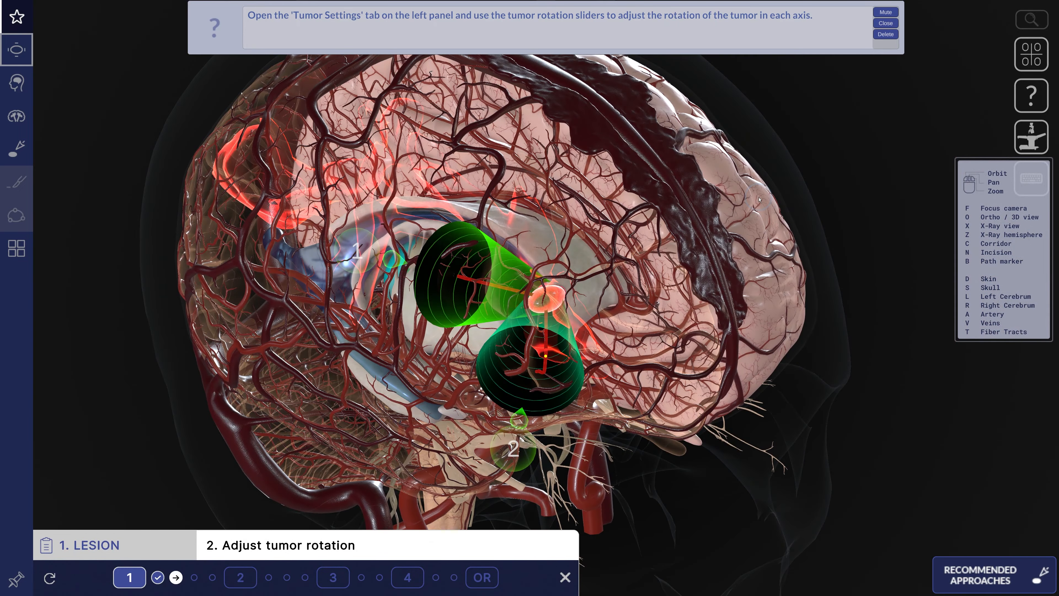
{"action": "mouse_move", "coordinate": [805, 412]}
{"action": "right_mouse_down"}
{"action": "mouse_move", "coordinate": [809, 356]}
{"action": "mouse_move", "coordinate": [819, 415]}
{"action": "right_mouse_up"}
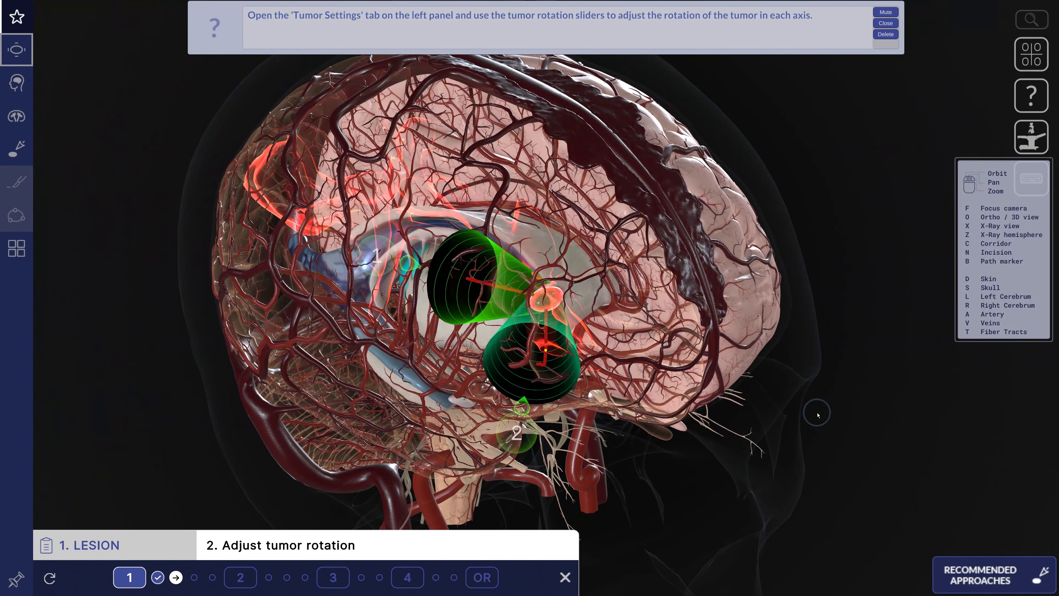
{"action": "scroll", "coordinate": [817, 415], "scroll_direction": "up", "scroll_amount": 10}
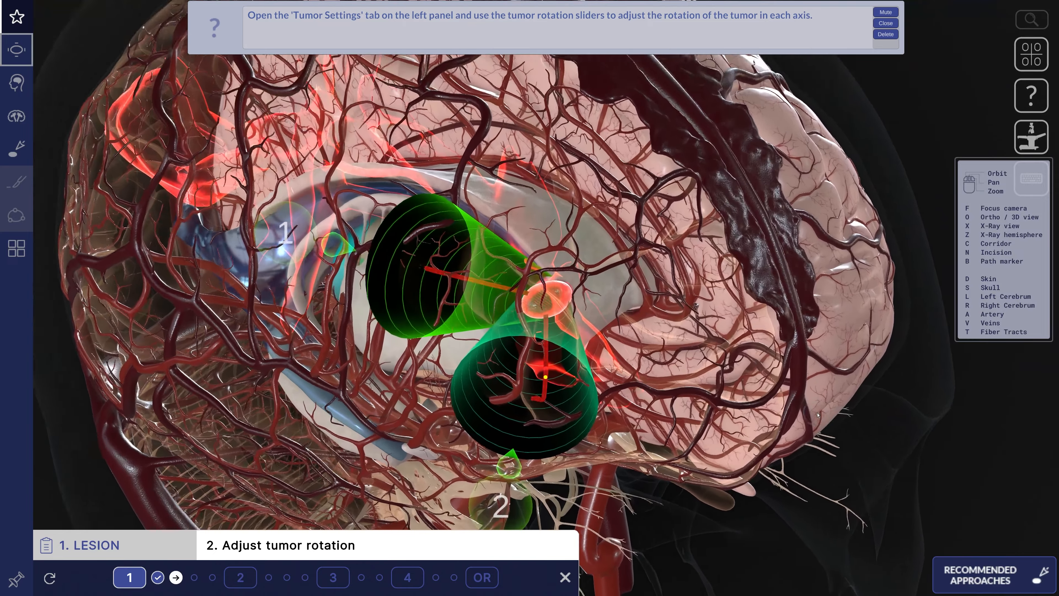
{"action": "scroll", "coordinate": [818, 415], "scroll_direction": "up", "scroll_amount": 8}
{"action": "scroll", "coordinate": [818, 415], "scroll_direction": "down", "scroll_amount": 7}
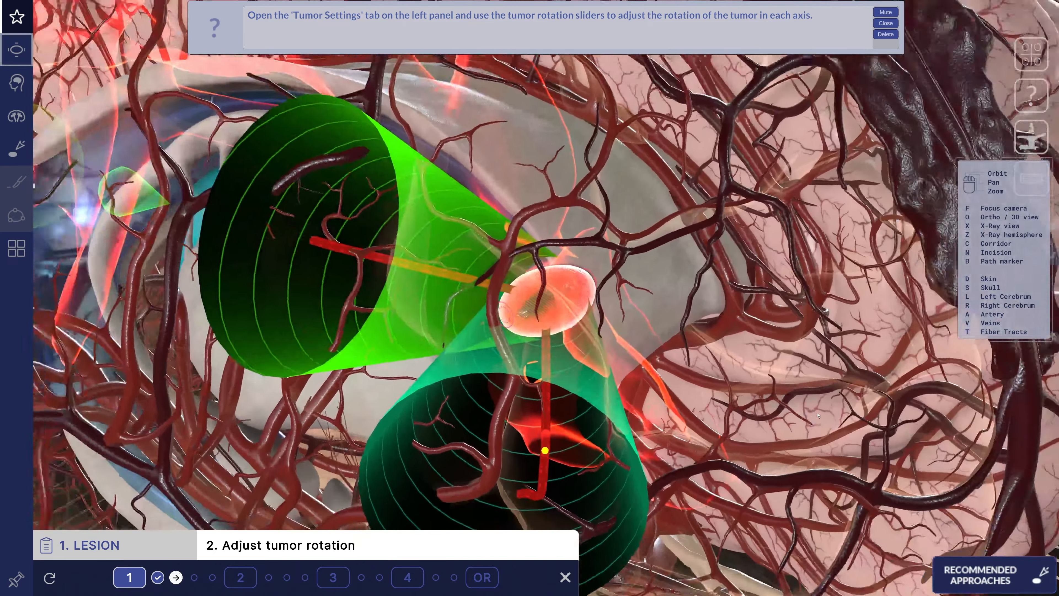
{"action": "scroll", "coordinate": [818, 415], "scroll_direction": "down", "scroll_amount": 8}
{"action": "left_click_drag", "start_coordinate": [868, 429], "coordinate": [809, 430]}
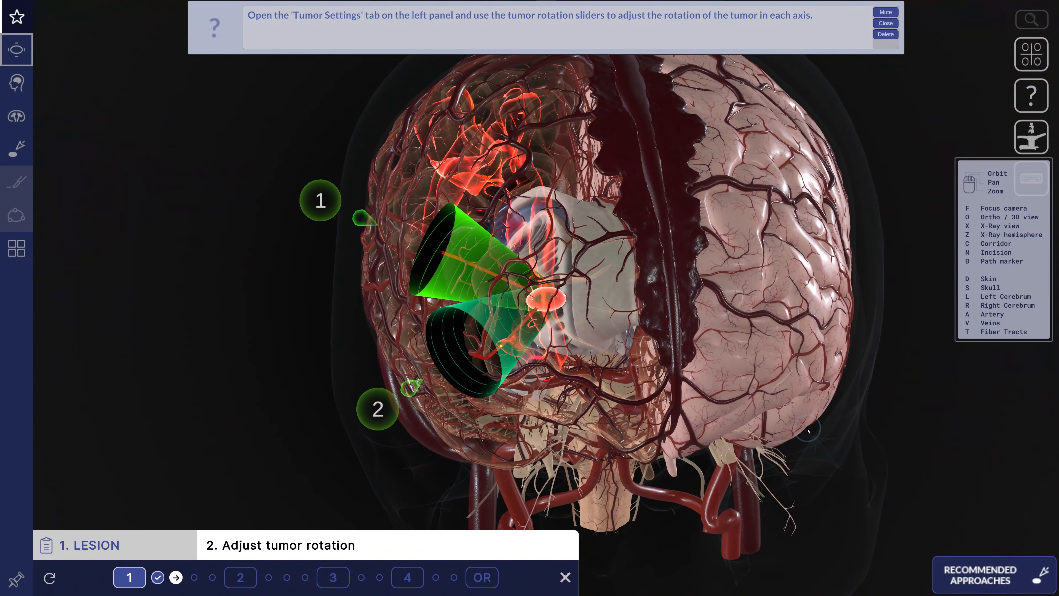
{"action": "left_click_drag", "start_coordinate": [809, 430], "coordinate": [842, 434]}
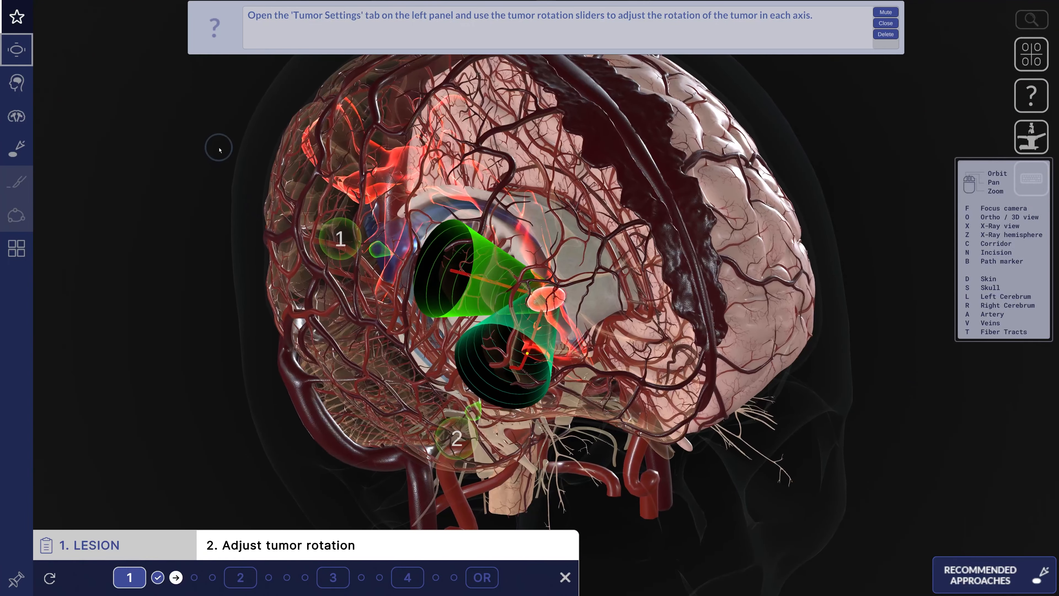
Open the anatomy settings and switch X-Ray Mode on and off to compare the brain's appearance
{"action": "left_click", "coordinate": [12, 85]}
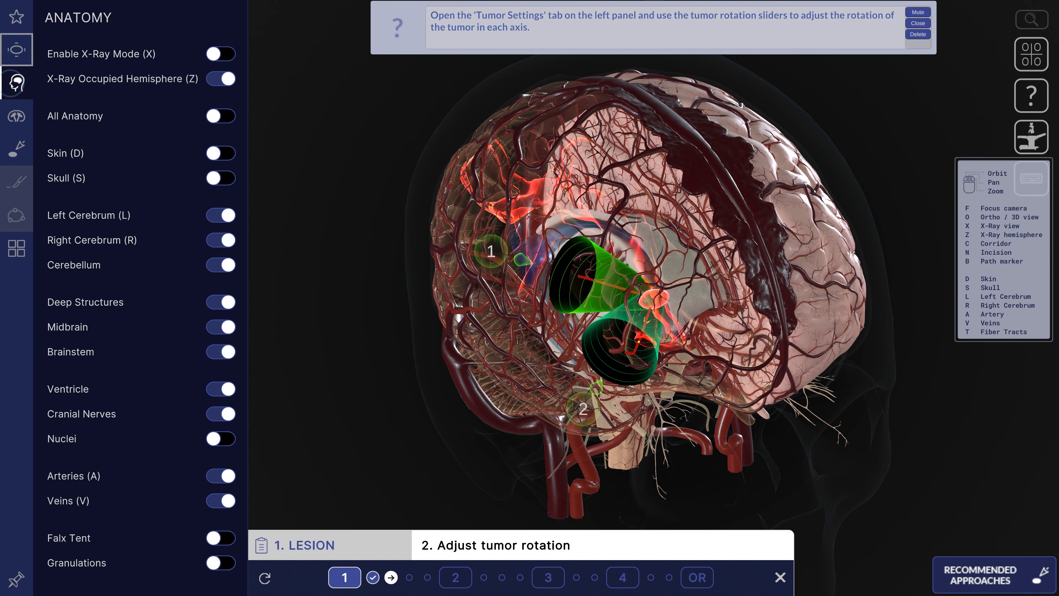
{"action": "left_click", "coordinate": [221, 56]}
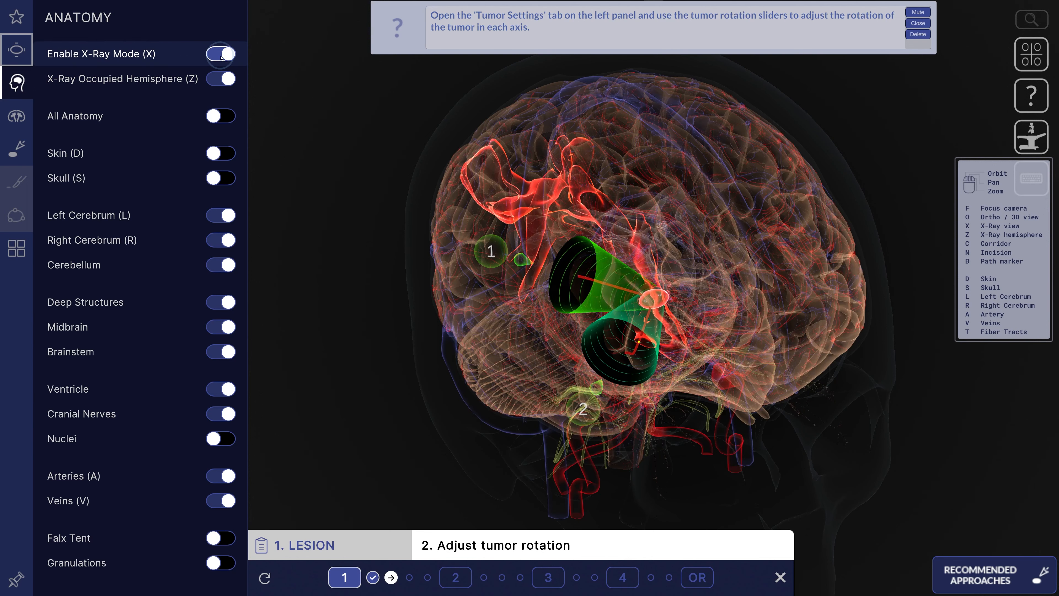
{"action": "left_click", "coordinate": [221, 54]}
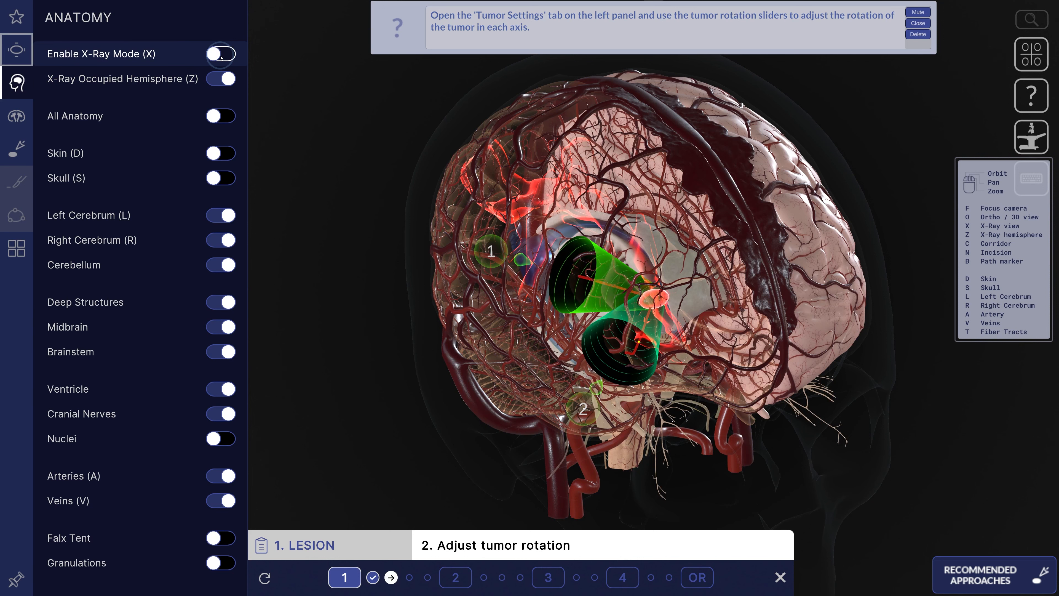
{"action": "left_click", "coordinate": [221, 56]}
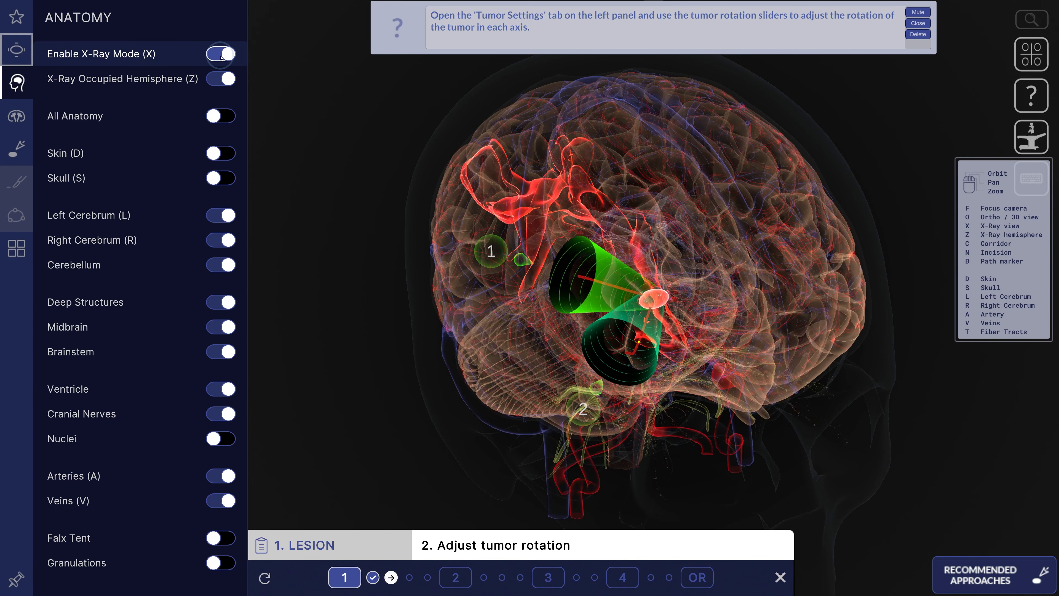
{"action": "left_click", "coordinate": [221, 56]}
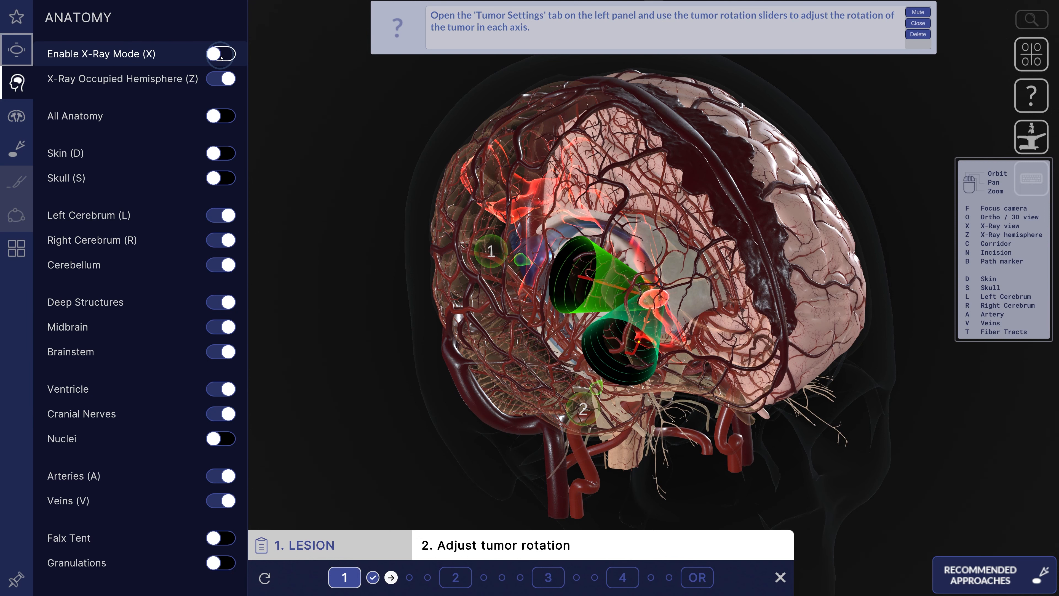
Switch the occupied hemisphere's X-ray off and back on, and hide and reshow the shortcut legend
{"action": "left_click_drag", "start_coordinate": [754, 271], "coordinate": [662, 289]}
{"action": "key", "text": "z"}
{"action": "key", "text": "z"}
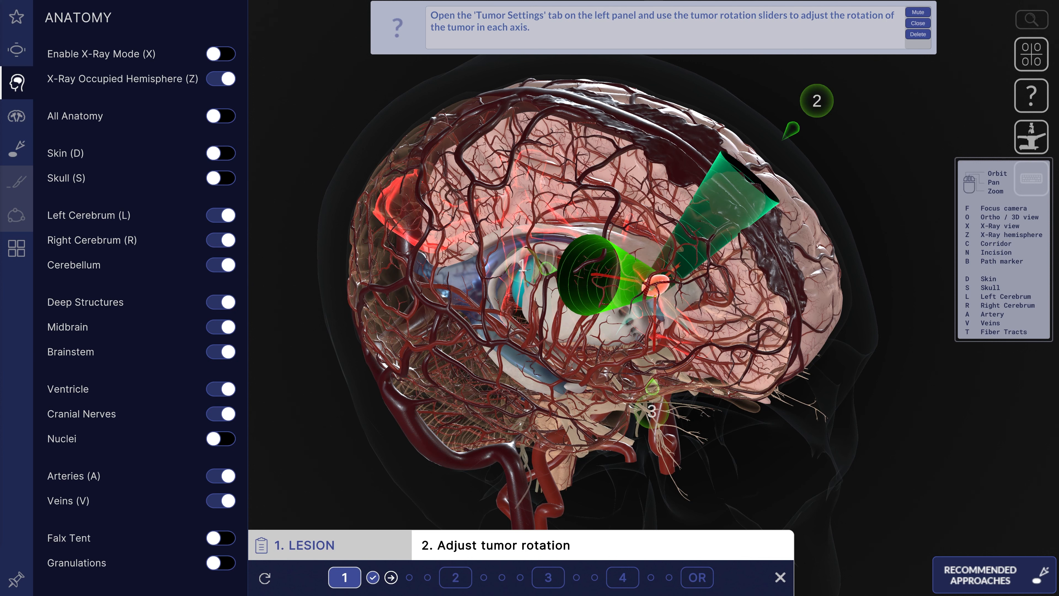
{"action": "left_click", "coordinate": [1039, 174]}
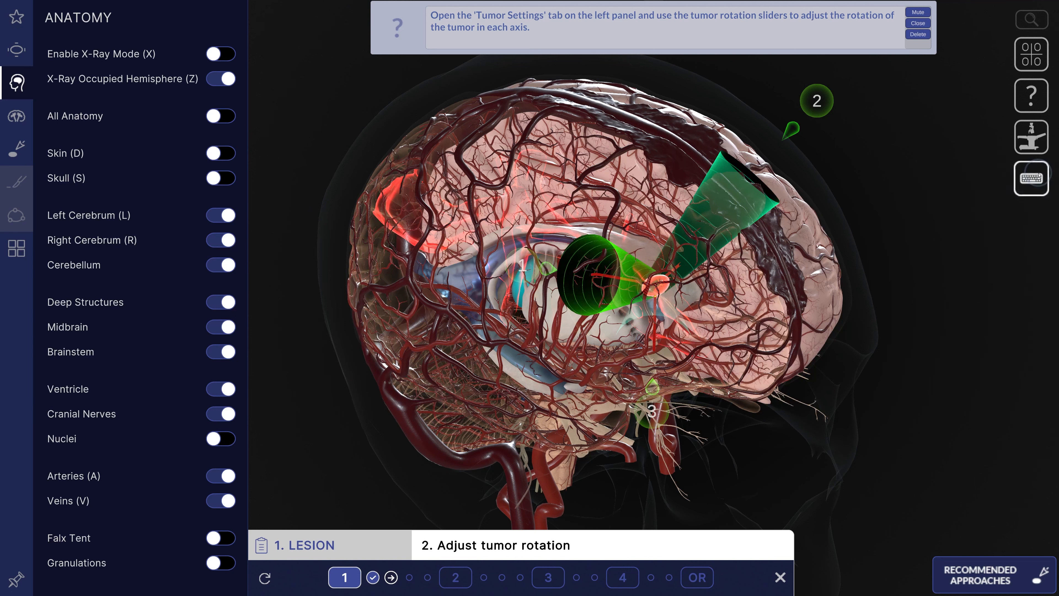
{"action": "left_click", "coordinate": [1038, 174]}
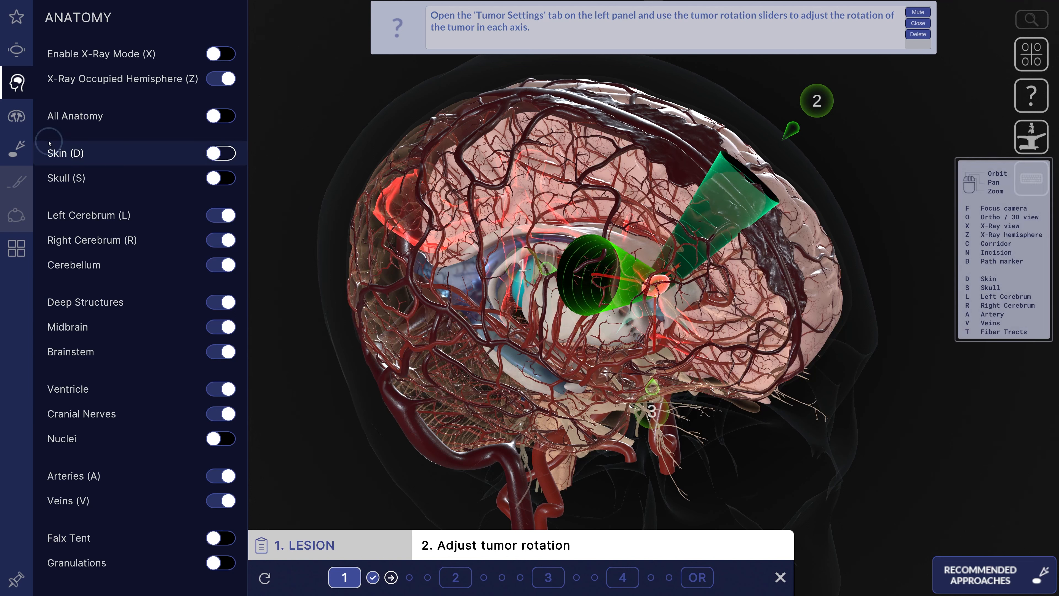
Open the tractography settings, display the fiber tracts and enable X-Ray Mode to expose them inside the brain
{"action": "left_click", "coordinate": [14, 114]}
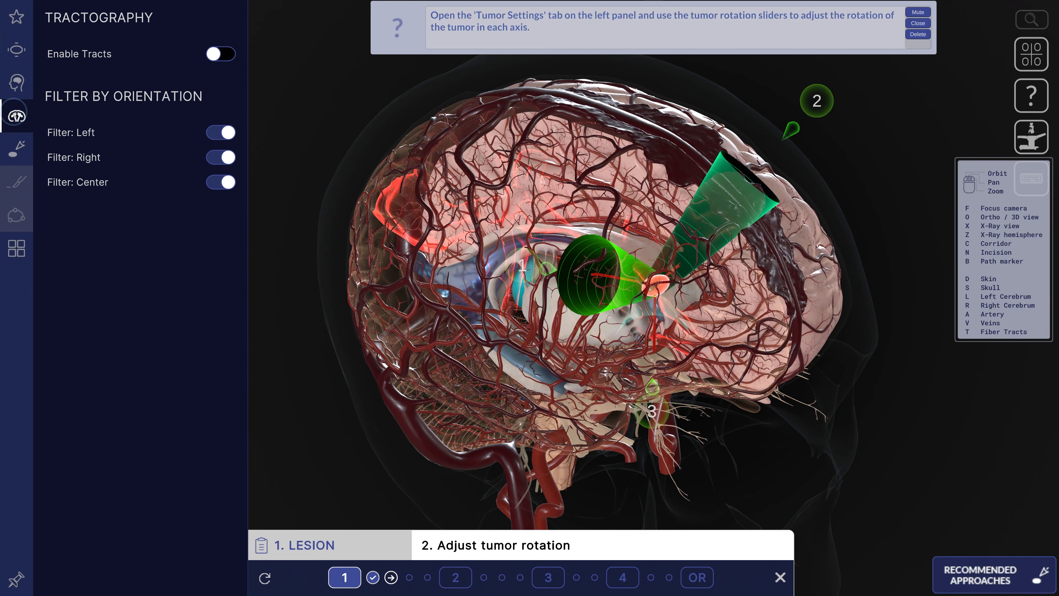
{"action": "key", "text": "t"}
{"action": "left_click_drag", "start_coordinate": [633, 327], "coordinate": [605, 314]}
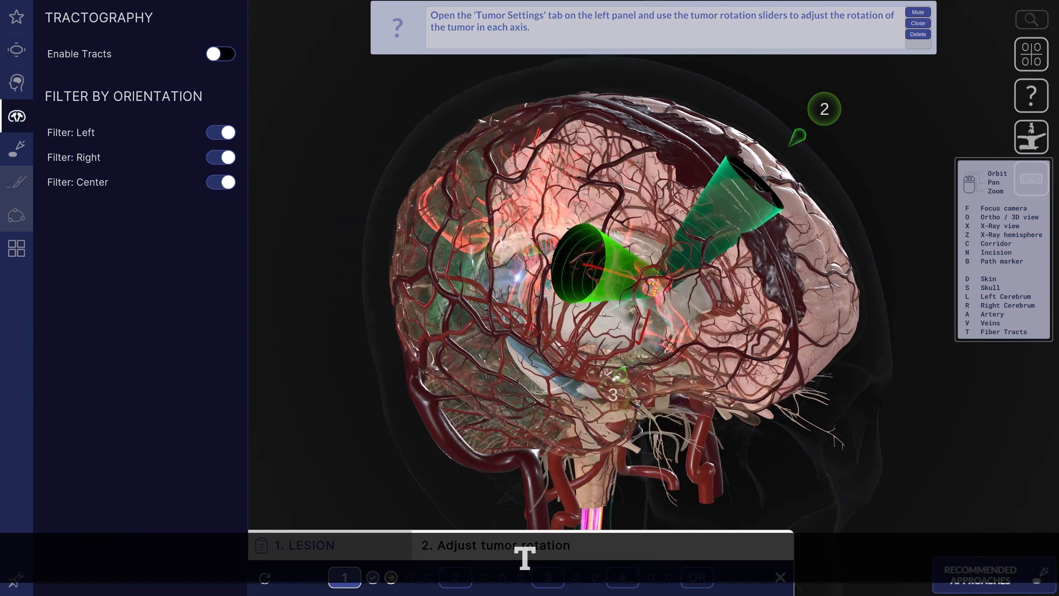
{"action": "key", "text": "x"}
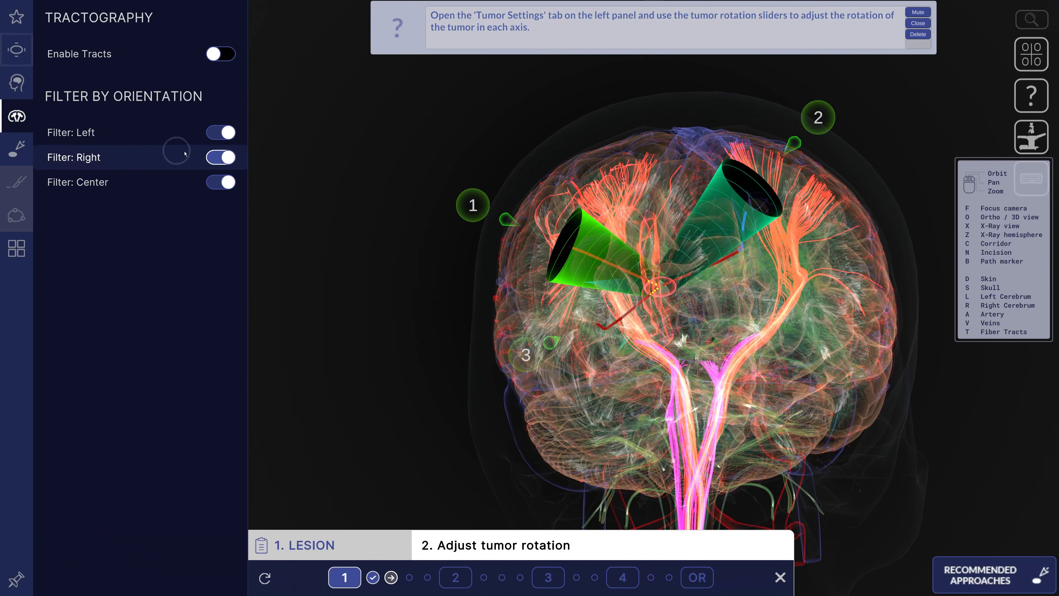
Turn off the Left, Right and Center orientation filters for the fiber tracts
{"action": "left_click", "coordinate": [221, 132]}
{"action": "left_click", "coordinate": [220, 158]}
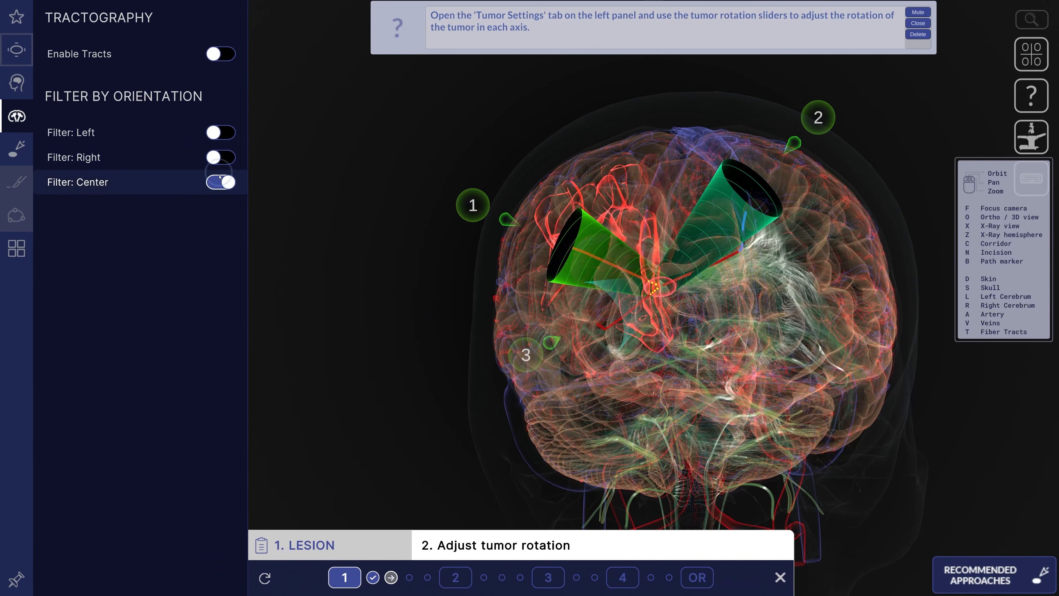
{"action": "left_click", "coordinate": [221, 180]}
{"action": "key", "text": "space"}
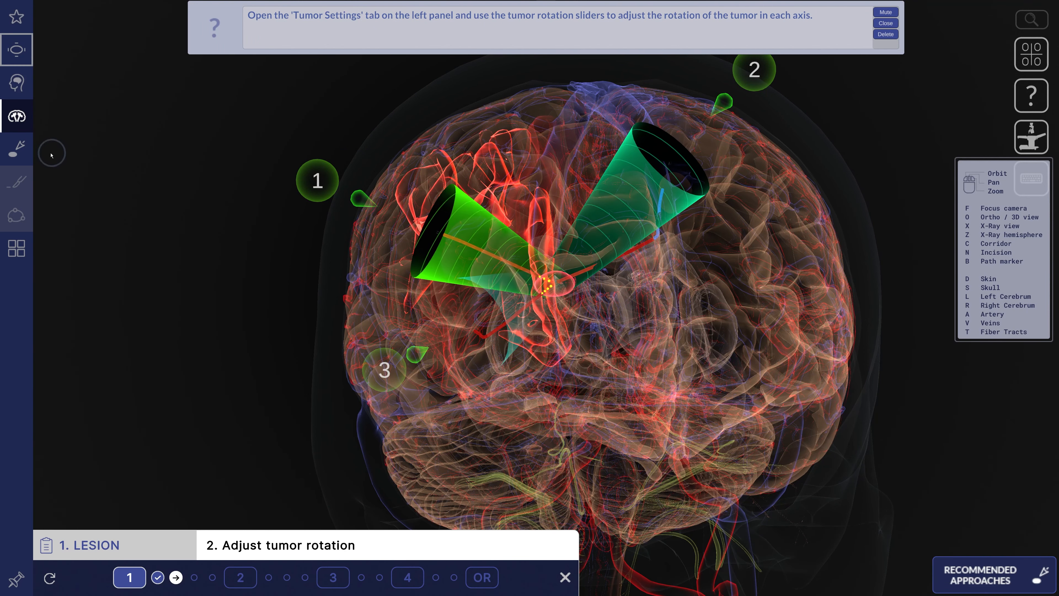
Open the path drawing settings and turn the Corridor Cone and Path Marker off and back on
{"action": "left_click", "coordinate": [20, 146]}
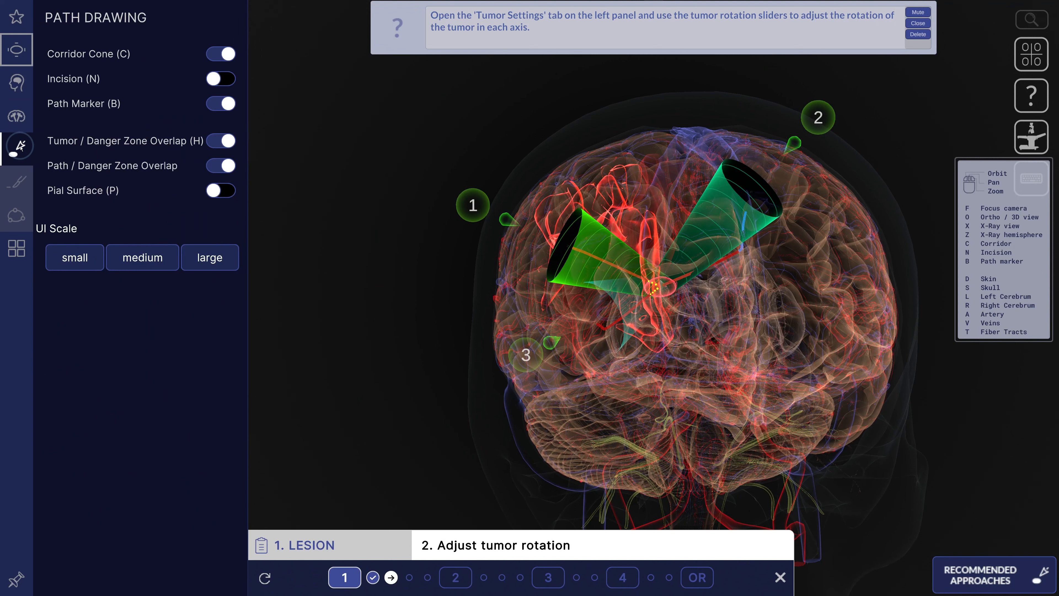
{"action": "left_click", "coordinate": [221, 53]}
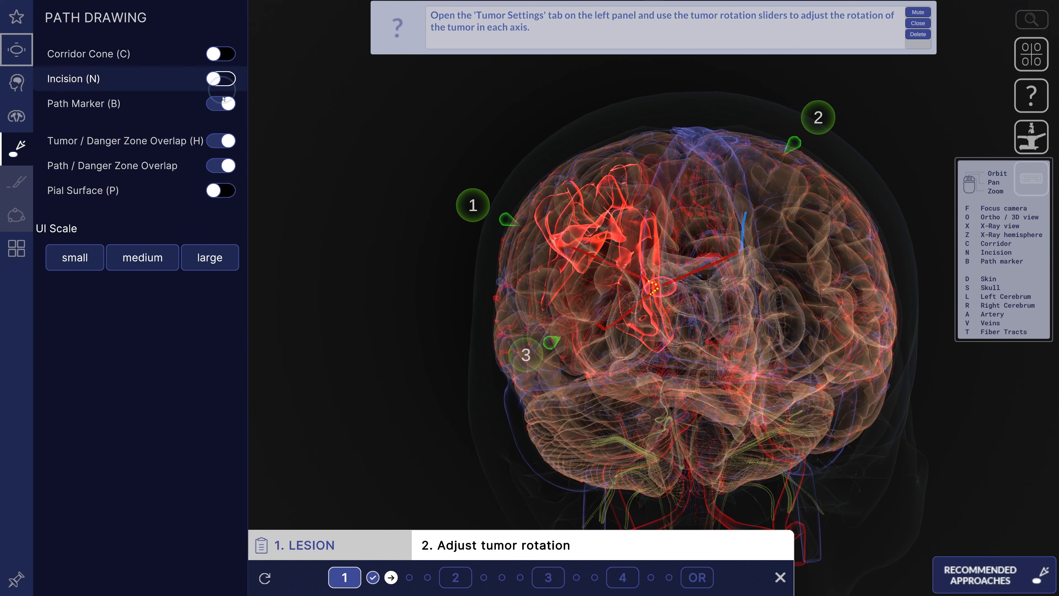
{"action": "left_click", "coordinate": [224, 104]}
{"action": "left_click", "coordinate": [223, 104]}
{"action": "left_click", "coordinate": [225, 53]}
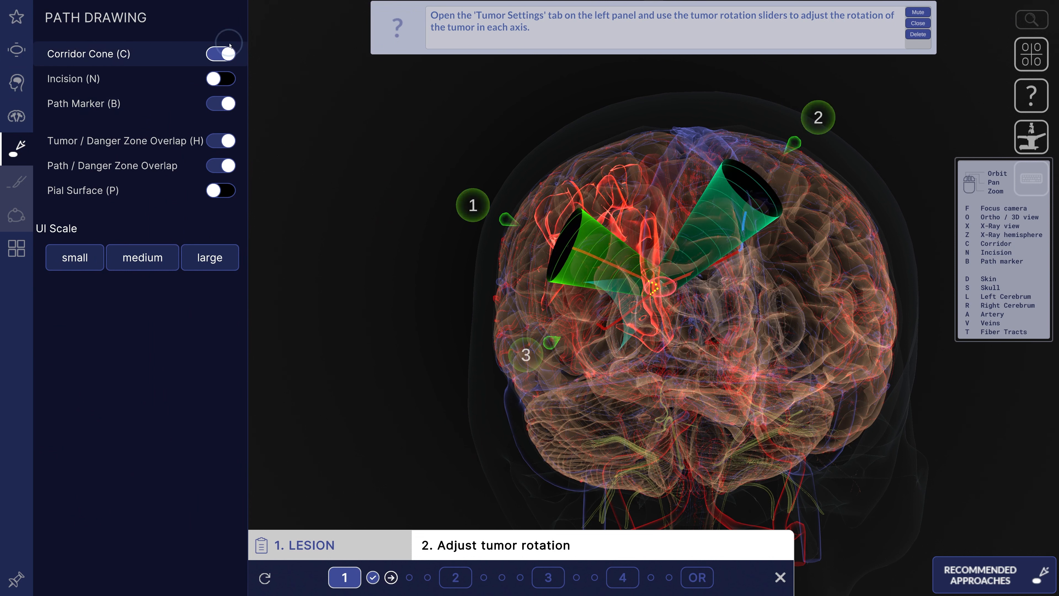
Switch the Path / Danger Zone Overlap and Tumor / Danger Zone Overlap off and back on to compare the display
{"action": "left_click", "coordinate": [225, 166]}
{"action": "left_click", "coordinate": [226, 146]}
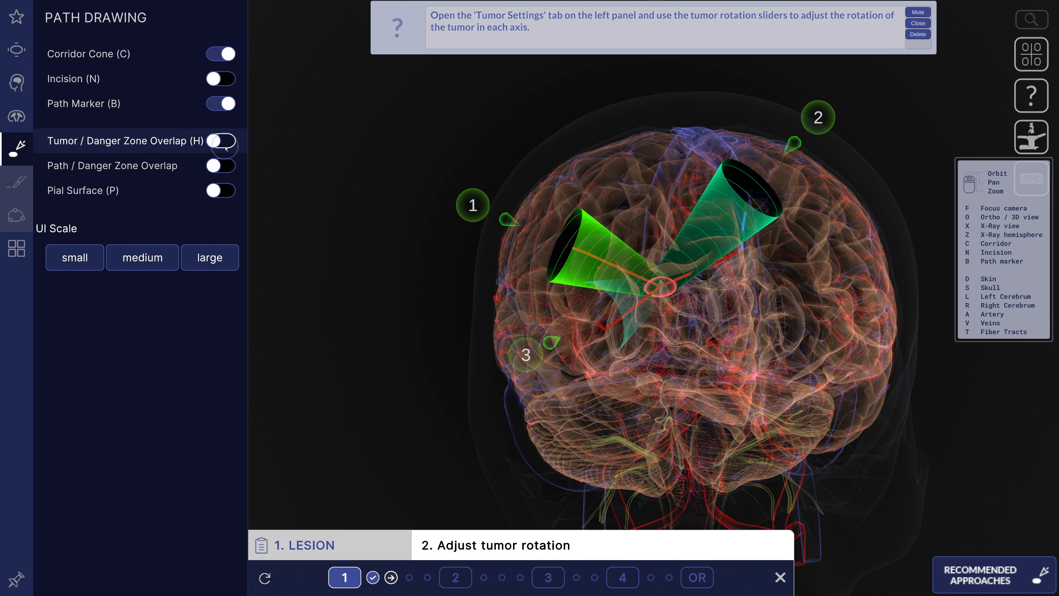
{"action": "left_click", "coordinate": [225, 145]}
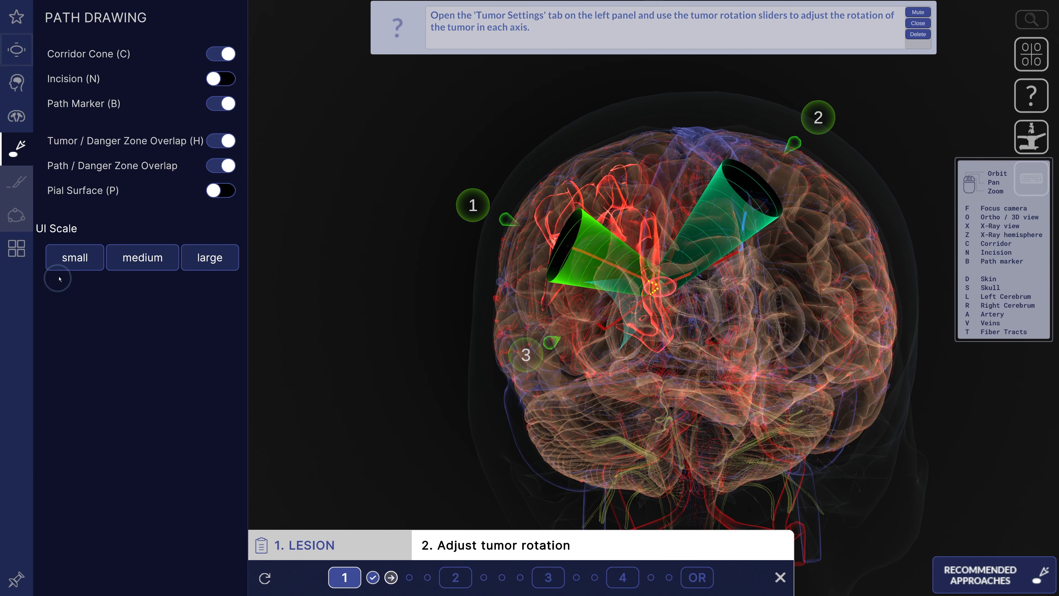
Try the small and large interface sizes and set the UI Scale to medium
{"action": "left_click", "coordinate": [70, 259]}
{"action": "left_click", "coordinate": [95, 174]}
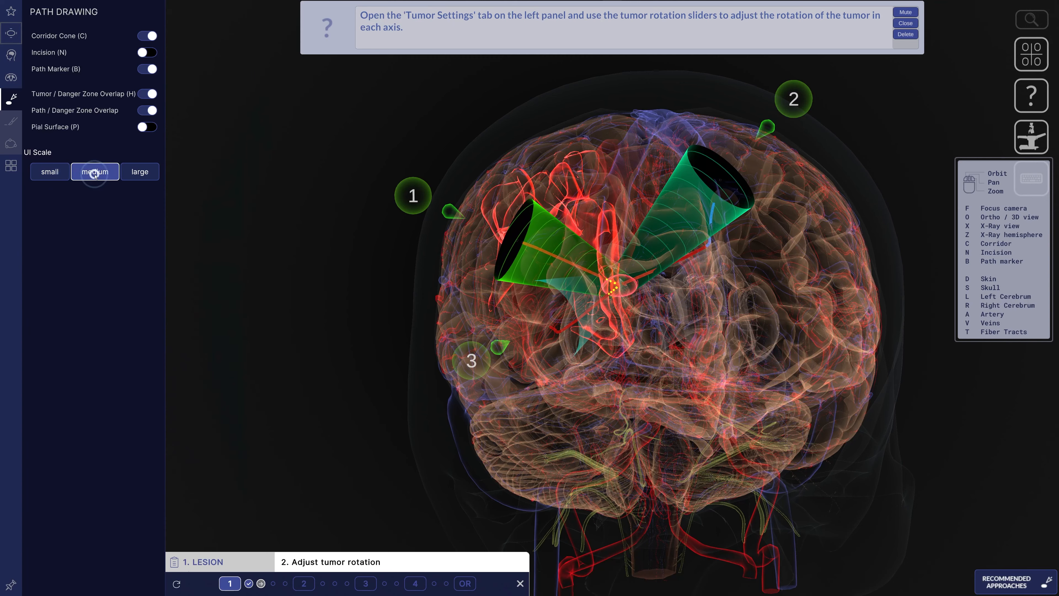
{"action": "left_click", "coordinate": [173, 207]}
{"action": "left_click", "coordinate": [135, 258]}
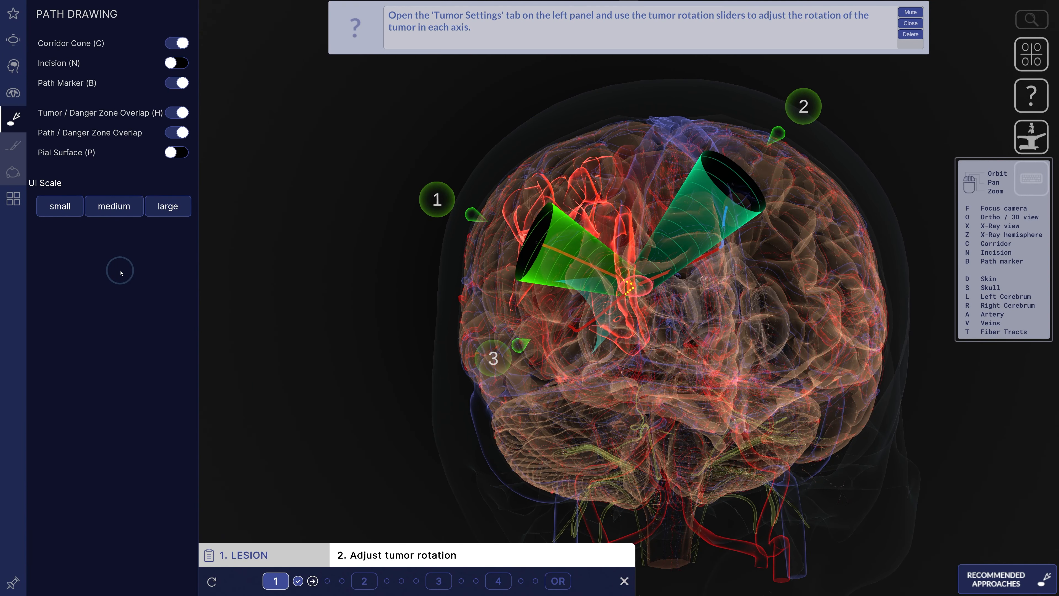
Hide and reshow the settings panel with its toggle shortcut
{"action": "key", "text": "space"}
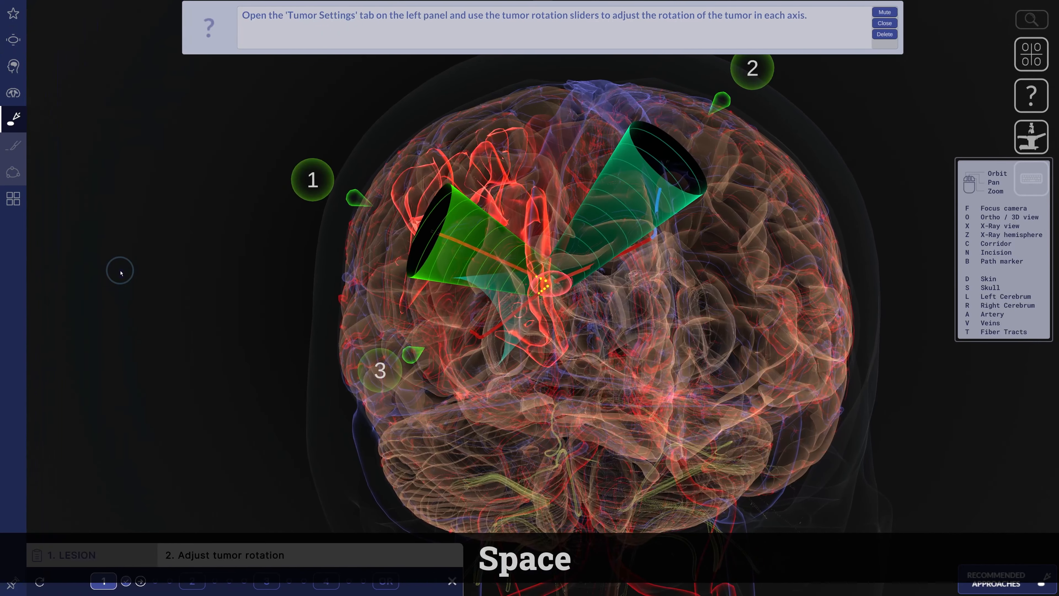
{"action": "key", "text": "space"}
{"action": "key", "text": "space"}
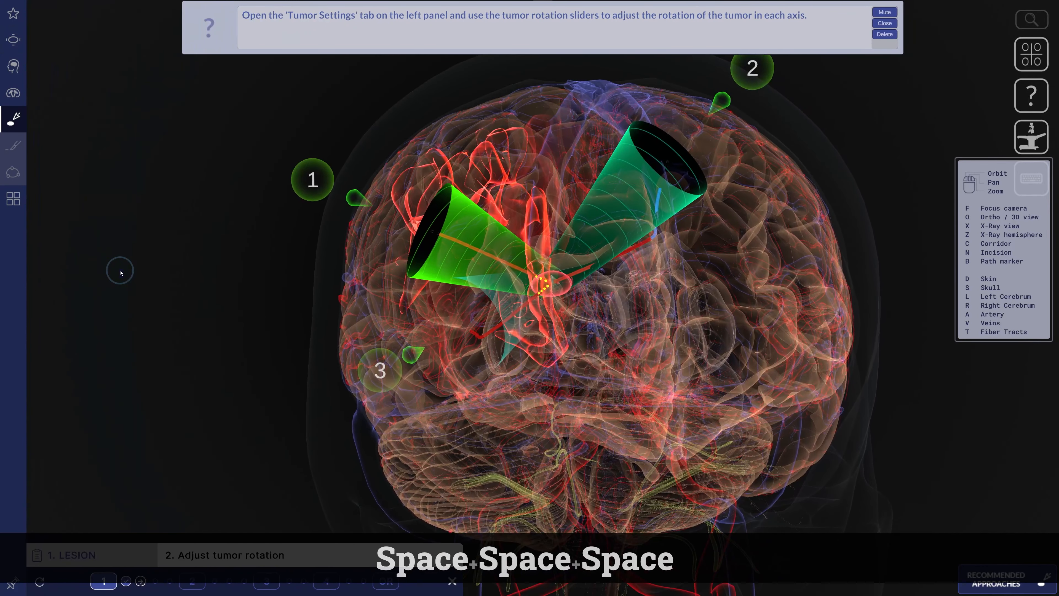
Step through the tumor shape, anatomy, tractography and path drawing settings, and hide the settings panel
{"action": "key", "text": "2"}
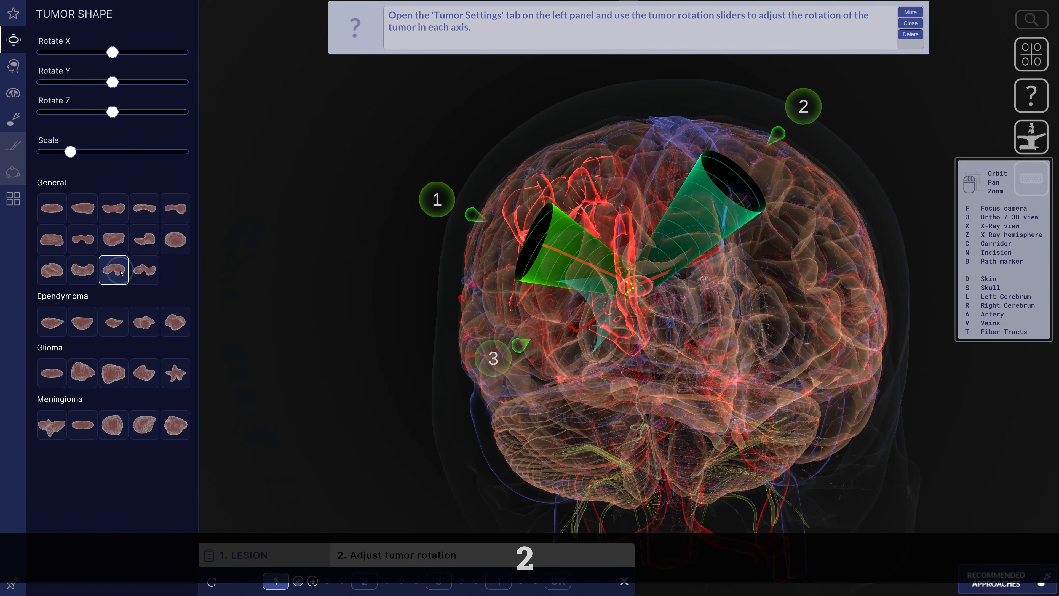
{"action": "key", "text": "3"}
{"action": "key", "text": "4"}
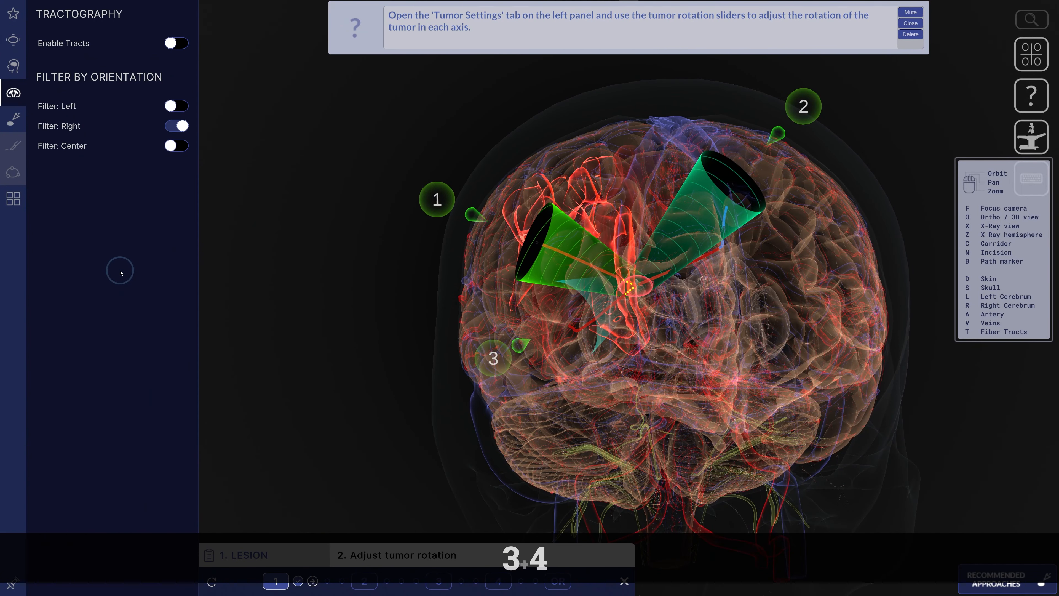
{"action": "key", "text": "5"}
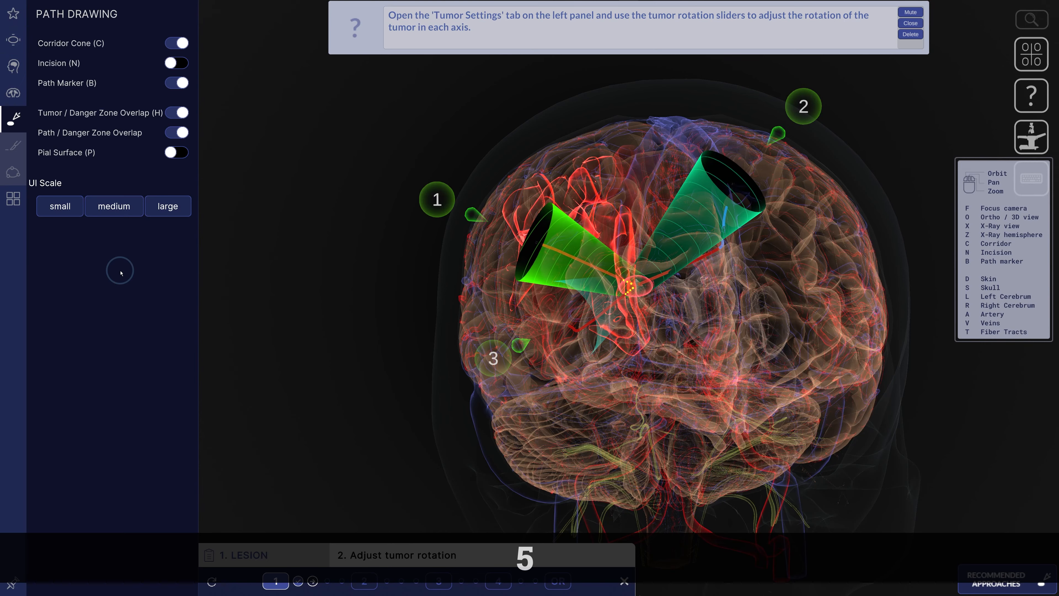
{"action": "key", "text": "space"}
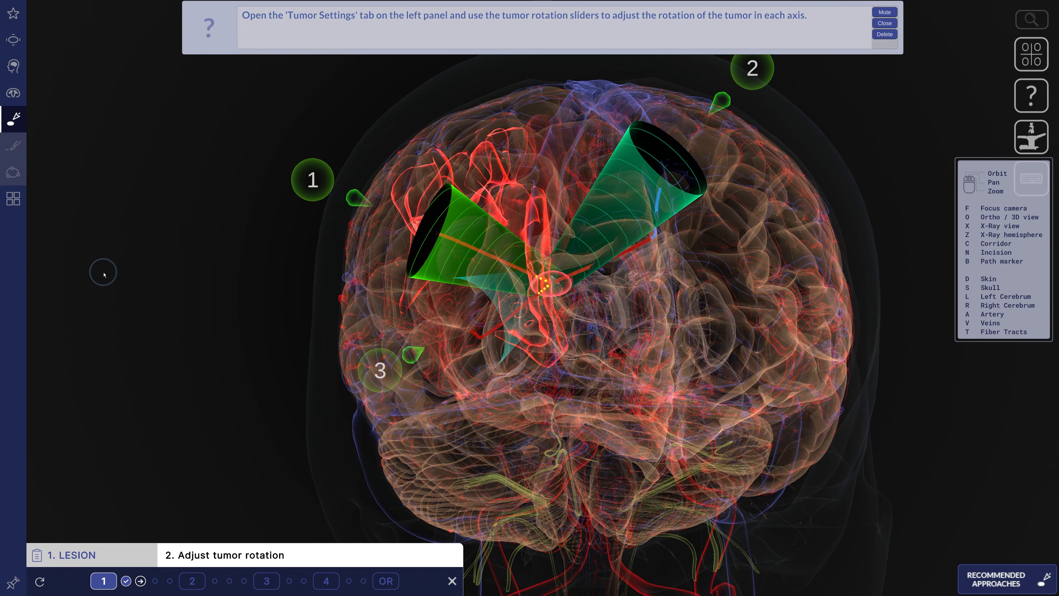
Switch to the four-view layout, and try the layouts with the main view above and beside three small views
{"action": "left_click_drag", "start_coordinate": [643, 331], "coordinate": [675, 349]}
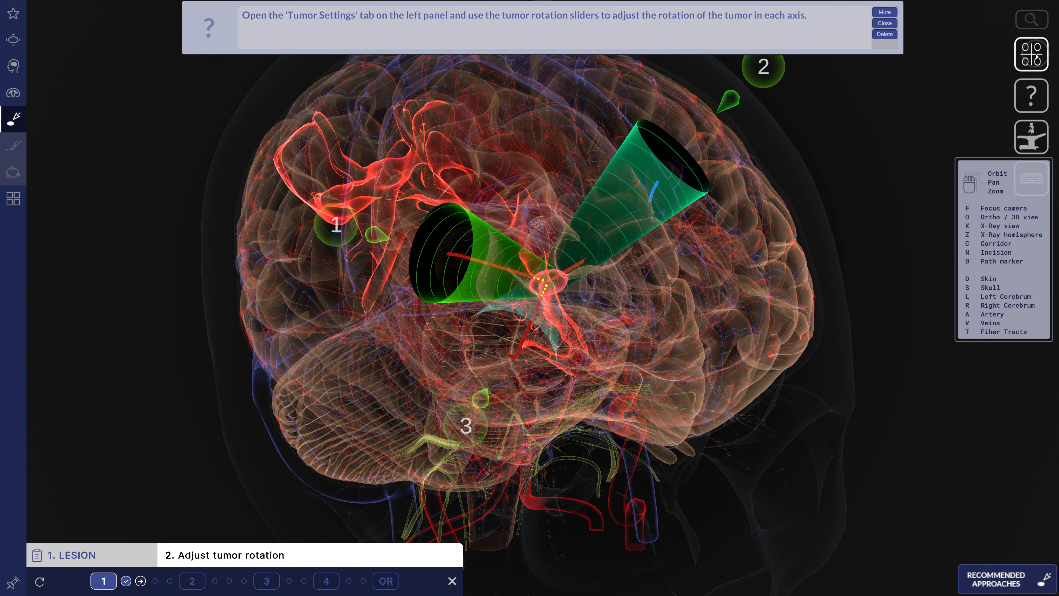
{"action": "left_click", "coordinate": [1037, 56]}
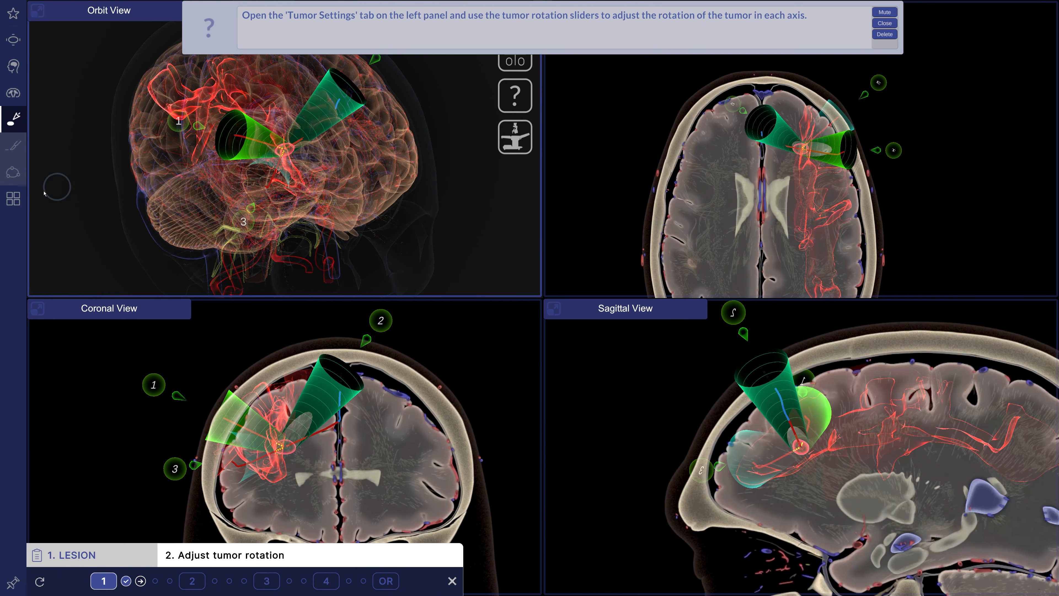
{"action": "left_click", "coordinate": [14, 199]}
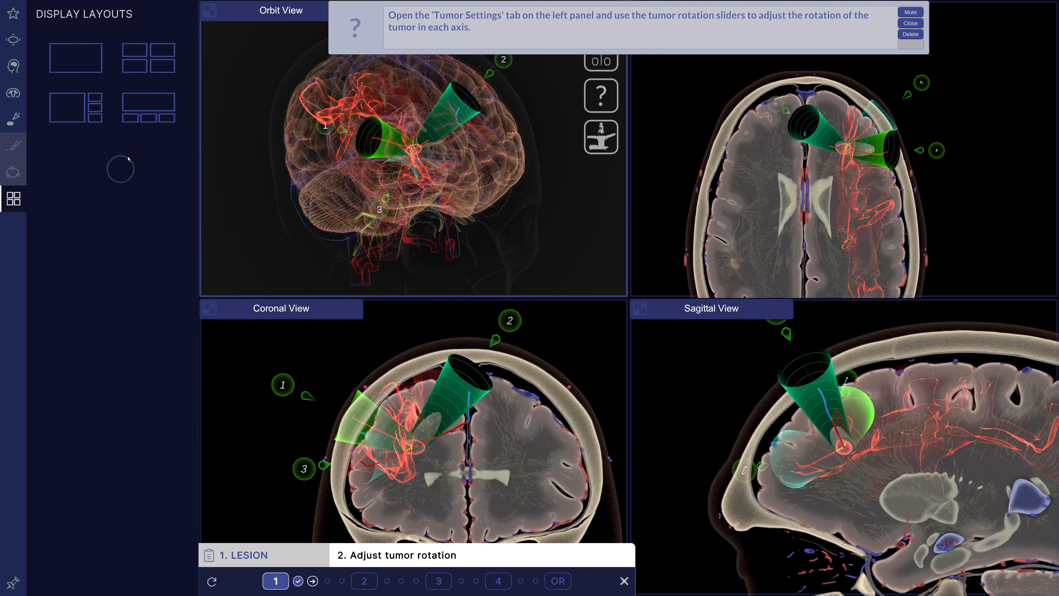
{"action": "left_click", "coordinate": [150, 95]}
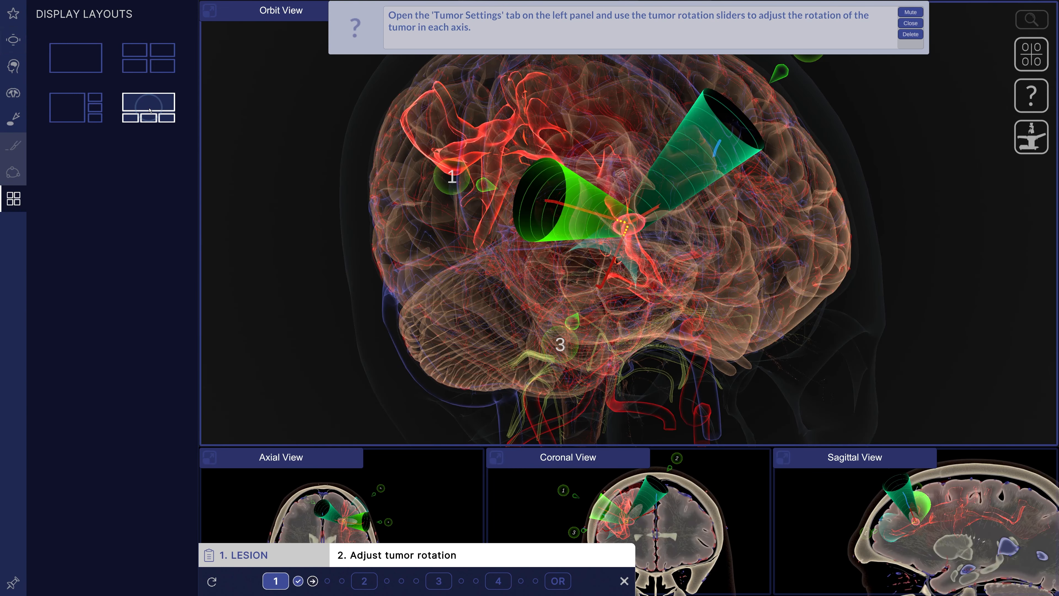
{"action": "left_click", "coordinate": [77, 113]}
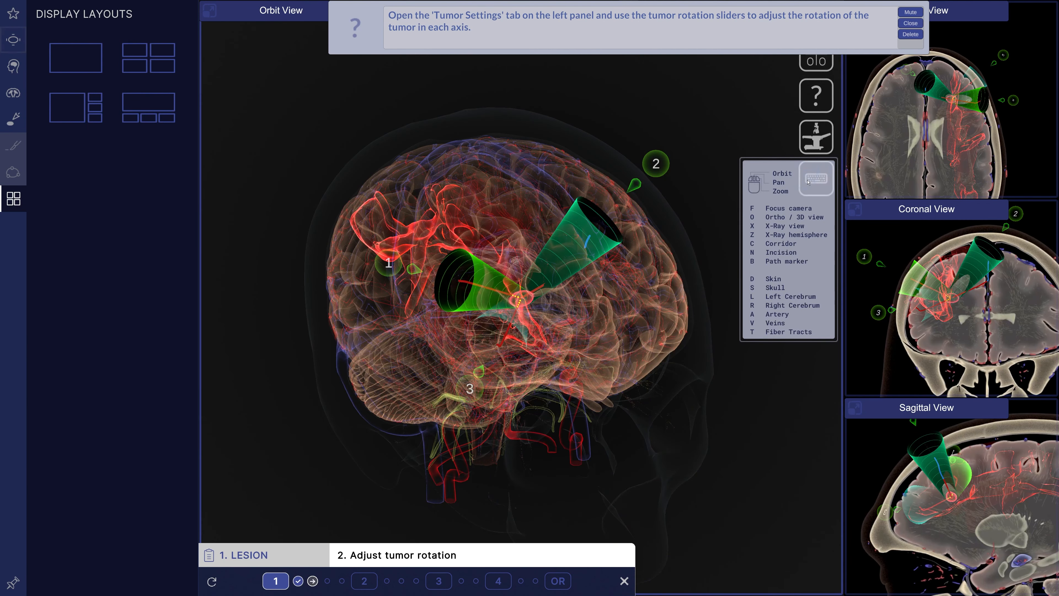
Swap the Coronal View into the main pane, reposition its image and bring the Orbit View back
{"action": "left_click", "coordinate": [830, 206]}
{"action": "mouse_move", "coordinate": [855, 210]}
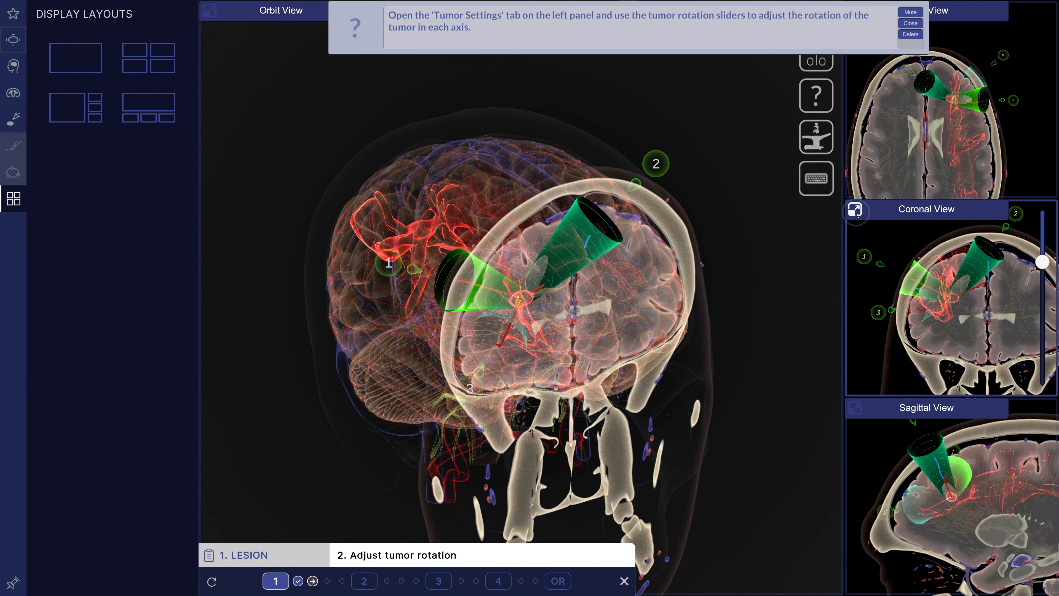
{"action": "left_click_drag", "start_coordinate": [924, 218], "coordinate": [460, 143]}
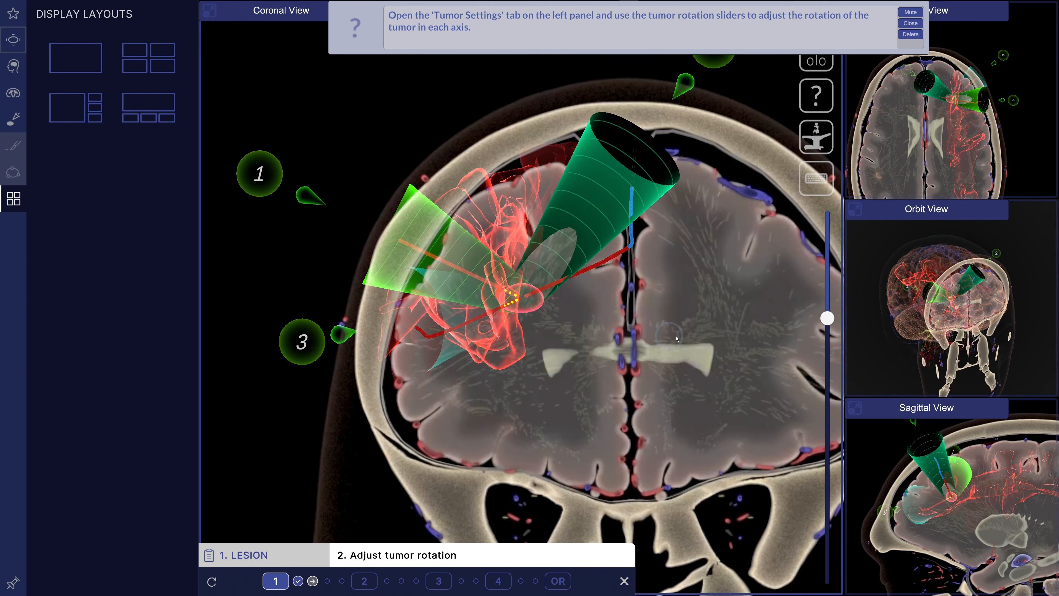
{"action": "left_click_drag", "start_coordinate": [747, 321], "coordinate": [714, 271]}
{"action": "right_click_drag", "start_coordinate": [714, 271], "coordinate": [657, 455]}
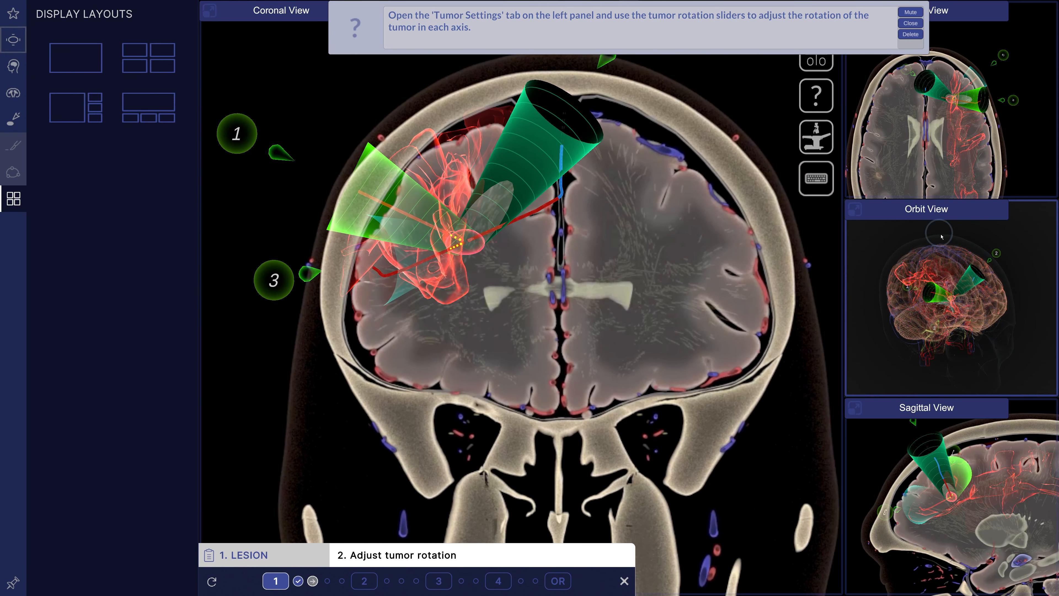
{"action": "left_click_drag", "start_coordinate": [1014, 336], "coordinate": [734, 241]}
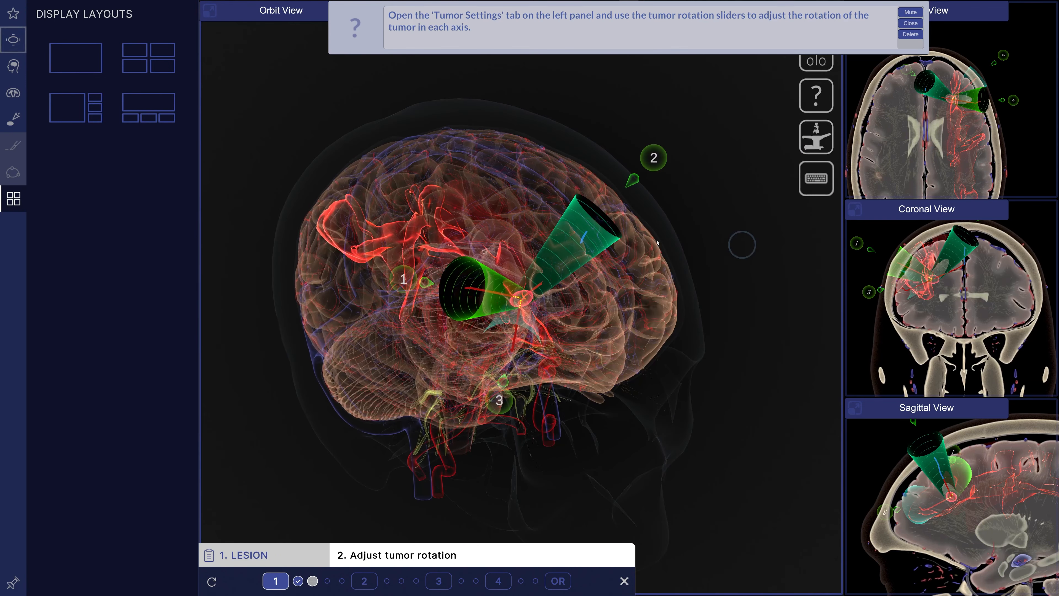
Return to the four-view layout and rotate the tumor about its X, Y and Z axes
{"action": "left_click", "coordinate": [134, 58]}
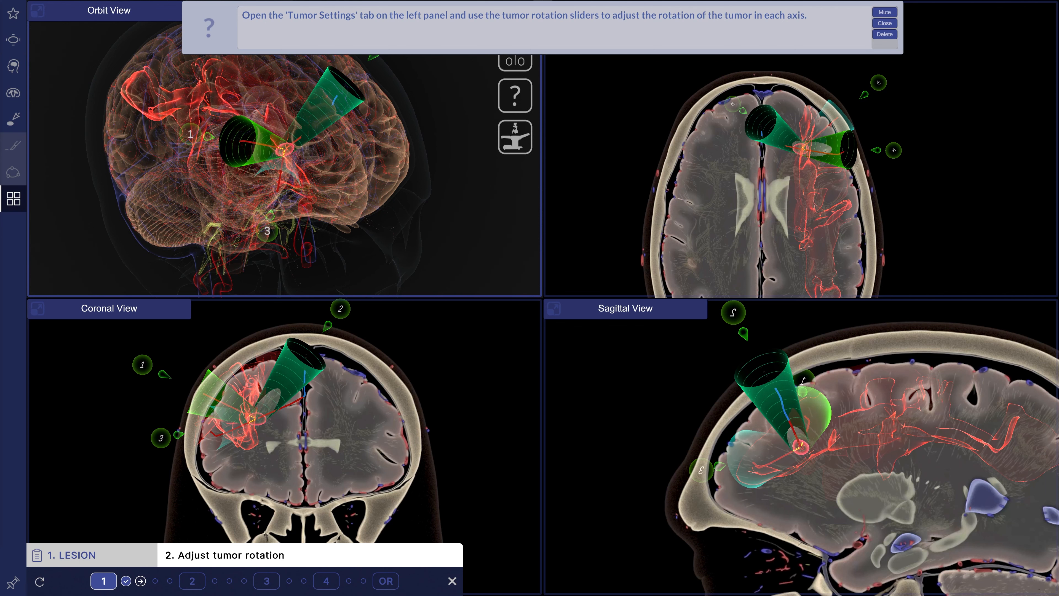
{"action": "left_click", "coordinate": [12, 42]}
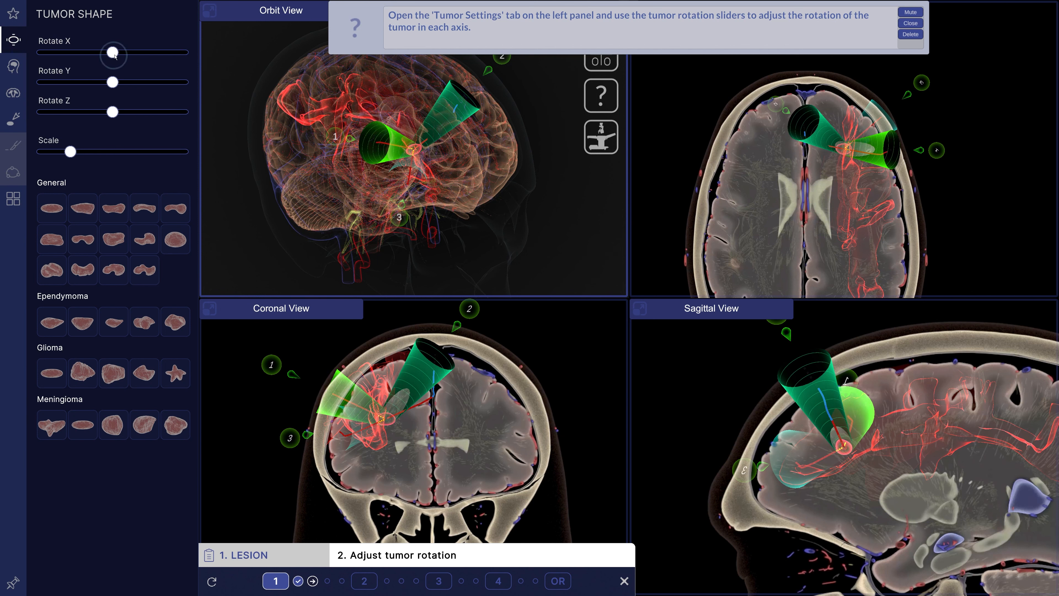
{"action": "left_click_drag", "start_coordinate": [112, 52], "coordinate": [159, 52]}
{"action": "left_click_drag", "start_coordinate": [112, 82], "coordinate": [79, 118]}
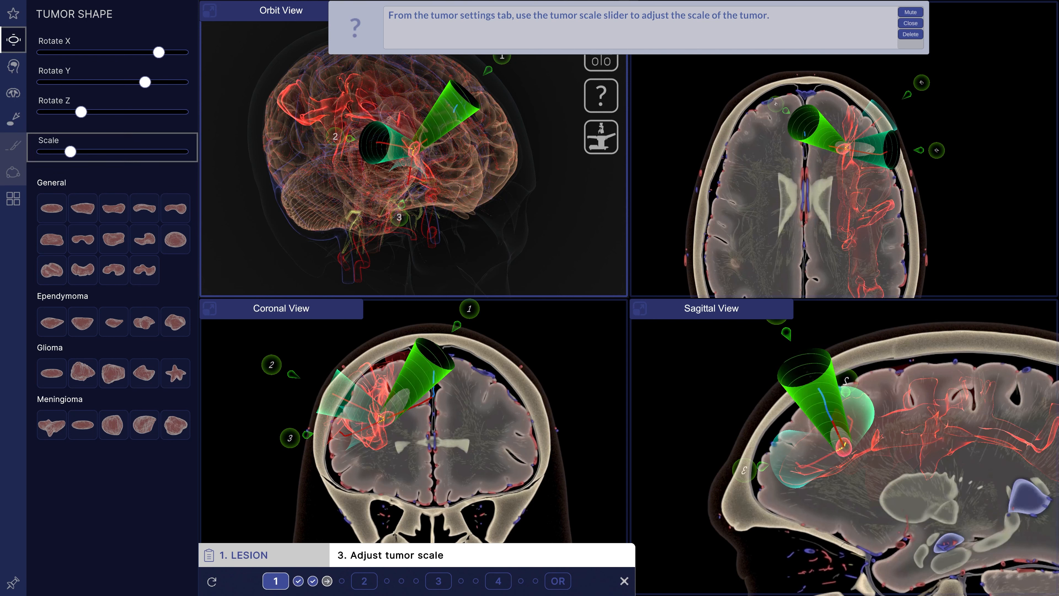
Enlarge the tumor, try the last shape preset in the first General row, and reduce the tumor's scale
{"action": "left_click_drag", "start_coordinate": [91, 157], "coordinate": [119, 156]}
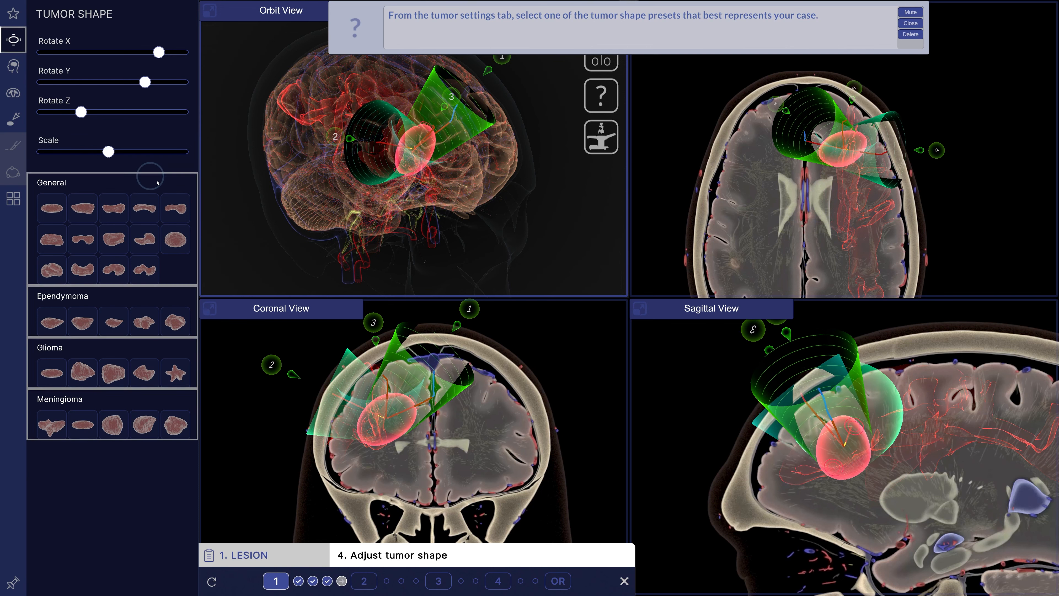
{"action": "left_click", "coordinate": [175, 214]}
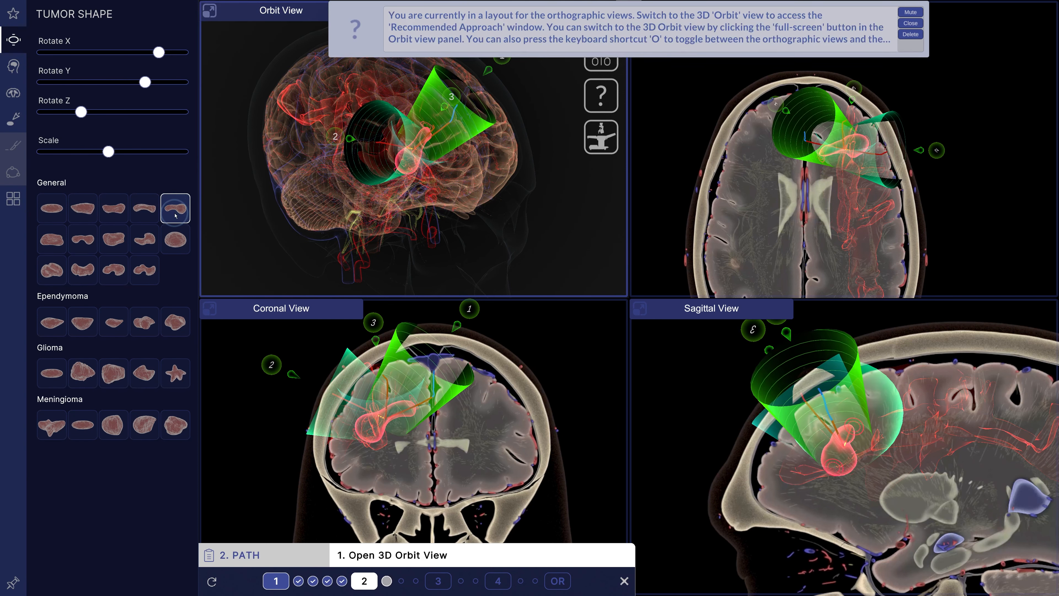
{"action": "left_click_drag", "start_coordinate": [108, 155], "coordinate": [89, 156]}
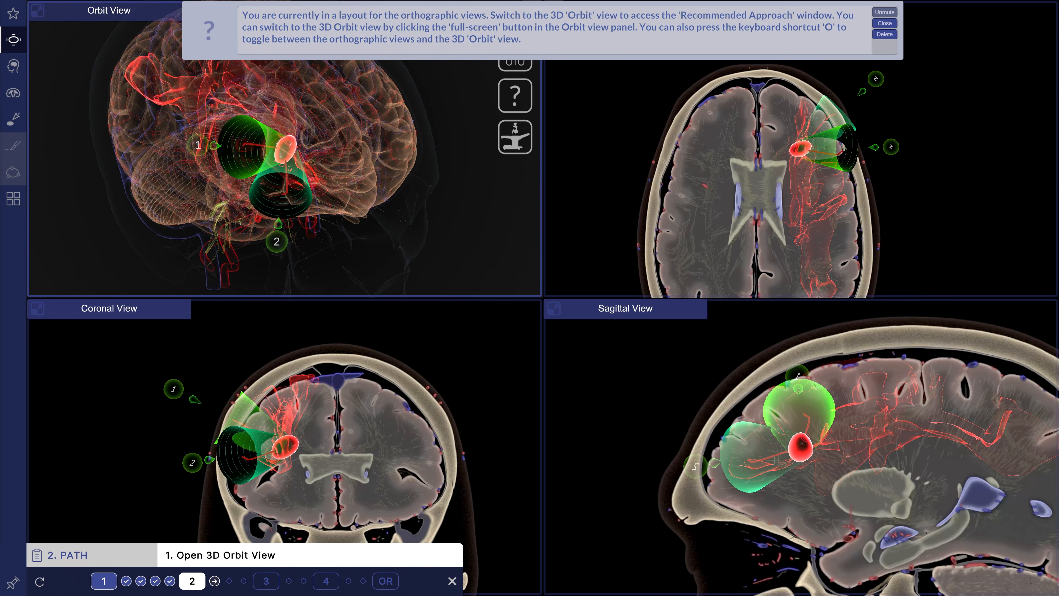
Expand the Orbit View to full screen, show the recommended approaches and shift the tumor slightly
{"action": "left_click", "coordinate": [37, 12]}
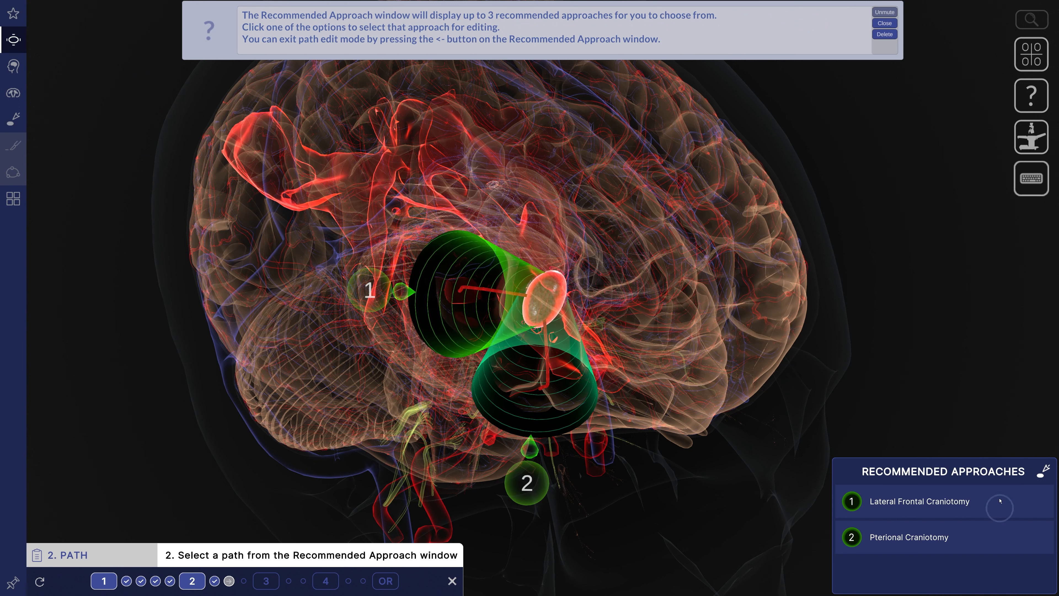
{"action": "left_click", "coordinate": [996, 476]}
{"action": "left_click", "coordinate": [1014, 580]}
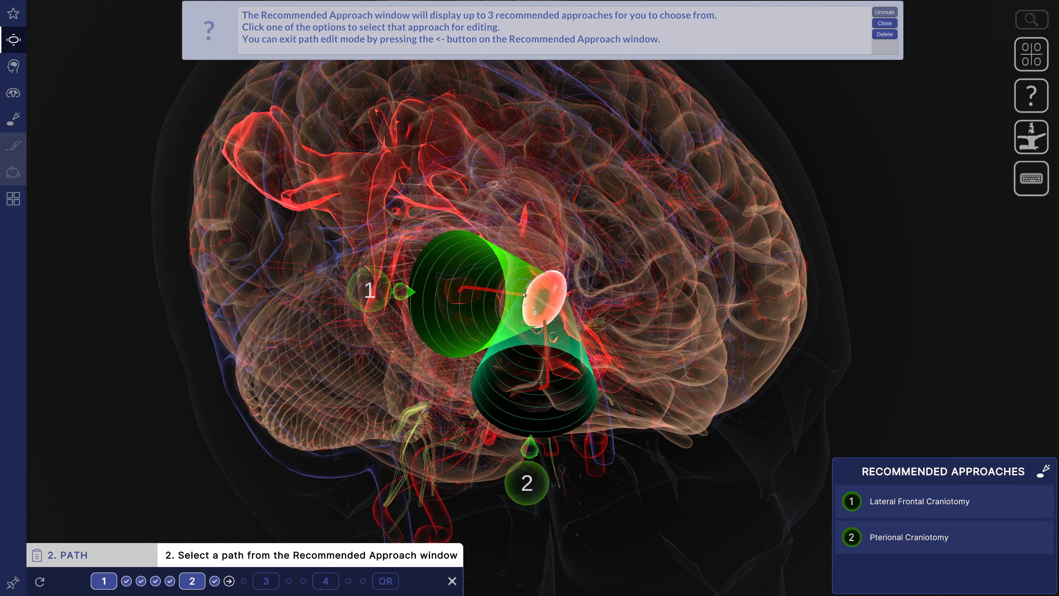
{"action": "mouse_move", "coordinate": [543, 299]}
{"action": "left_mouse_down"}
{"action": "mouse_move", "coordinate": [539, 232]}
{"action": "mouse_move", "coordinate": [395, 209]}
{"action": "mouse_move", "coordinate": [378, 237]}
{"action": "mouse_move", "coordinate": [434, 287]}
{"action": "mouse_move", "coordinate": [492, 308]}
{"action": "mouse_move", "coordinate": [549, 308]}
{"action": "left_mouse_up"}
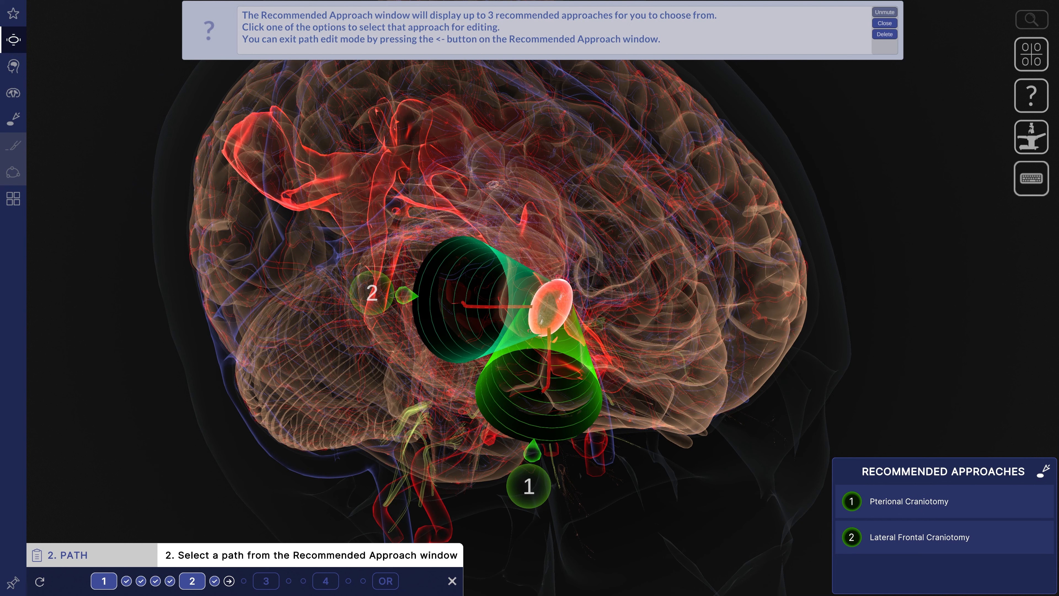
Select the Pterional Craniotomy approach for editing and return to the recommended approaches
{"action": "left_click", "coordinate": [918, 501]}
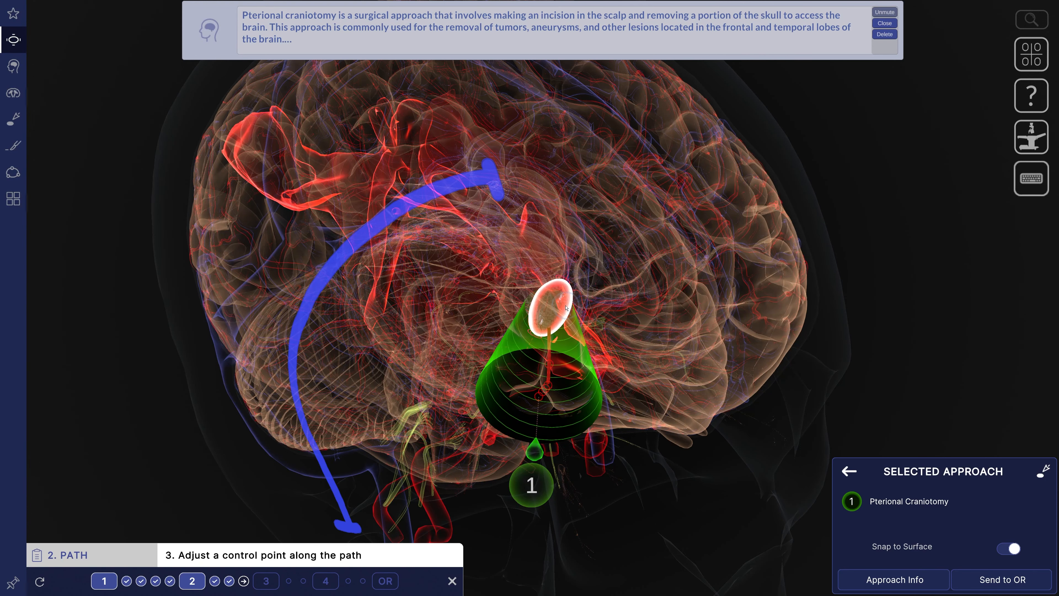
{"action": "left_click_drag", "start_coordinate": [569, 307], "coordinate": [564, 307]}
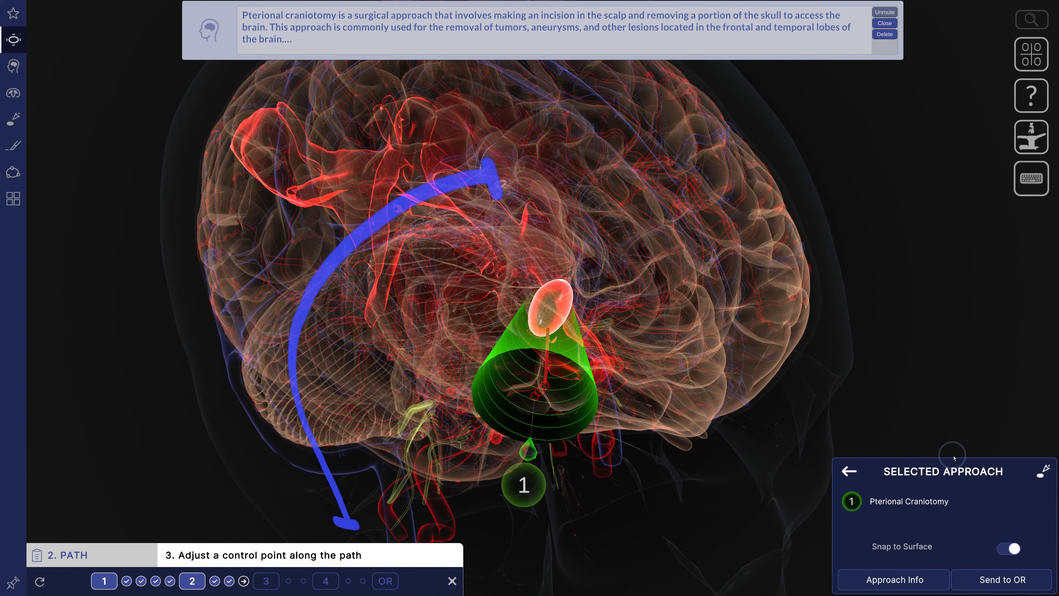
{"action": "left_click", "coordinate": [848, 472]}
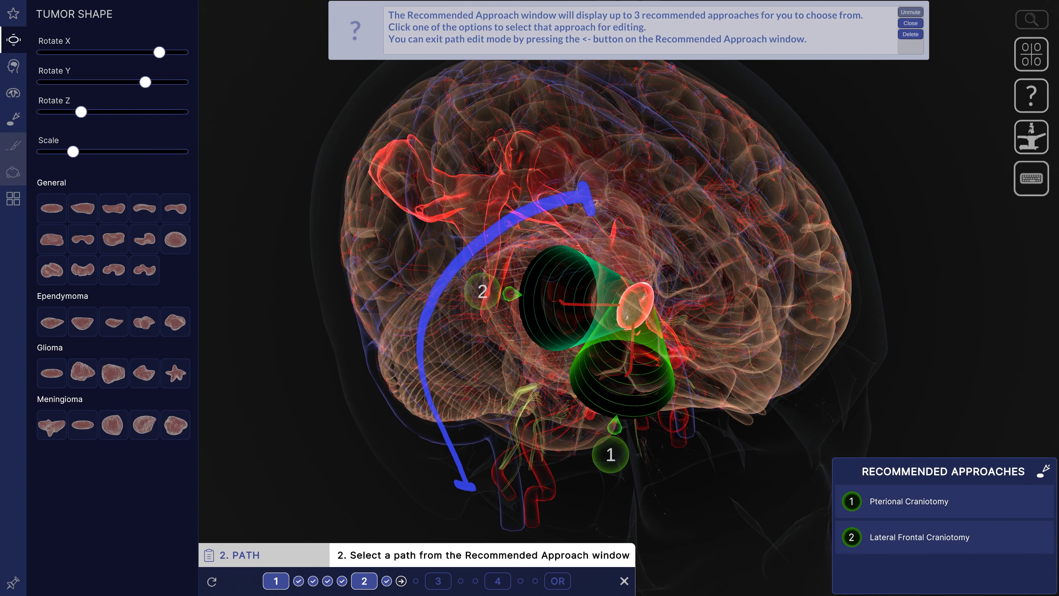
Move the tumor to a deeper position in the brain to update the recommended approaches
{"action": "left_click_drag", "start_coordinate": [411, 313], "coordinate": [578, 344]}
{"action": "left_click_drag", "start_coordinate": [639, 303], "coordinate": [617, 286]}
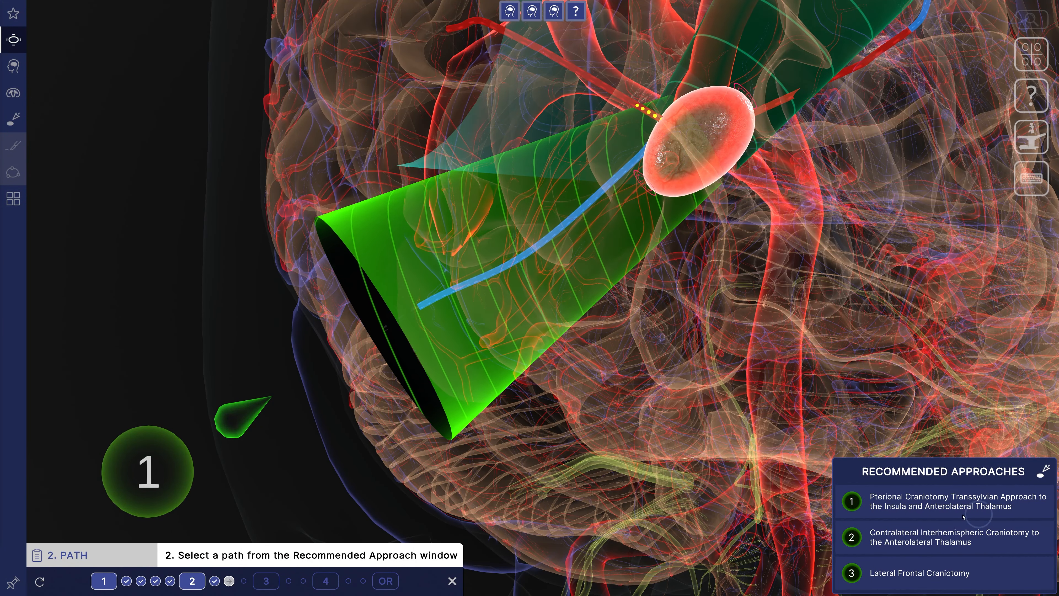
Select the Pterional Craniotomy Transsylvian Approach to the Insula and Anterolateral Thalamus and slightly shift the path's middle control point
{"action": "left_click", "coordinate": [944, 501]}
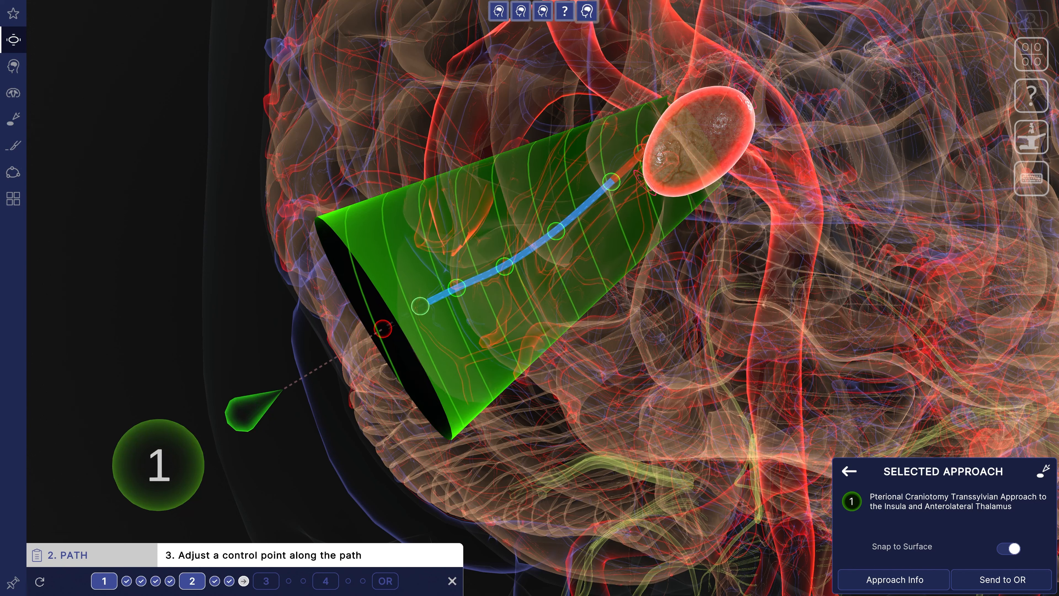
{"action": "mouse_move", "coordinate": [642, 153]}
{"action": "left_mouse_down"}
{"action": "mouse_move", "coordinate": [614, 140]}
{"action": "mouse_move", "coordinate": [596, 98]}
{"action": "mouse_move", "coordinate": [637, 151]}
{"action": "left_mouse_up"}
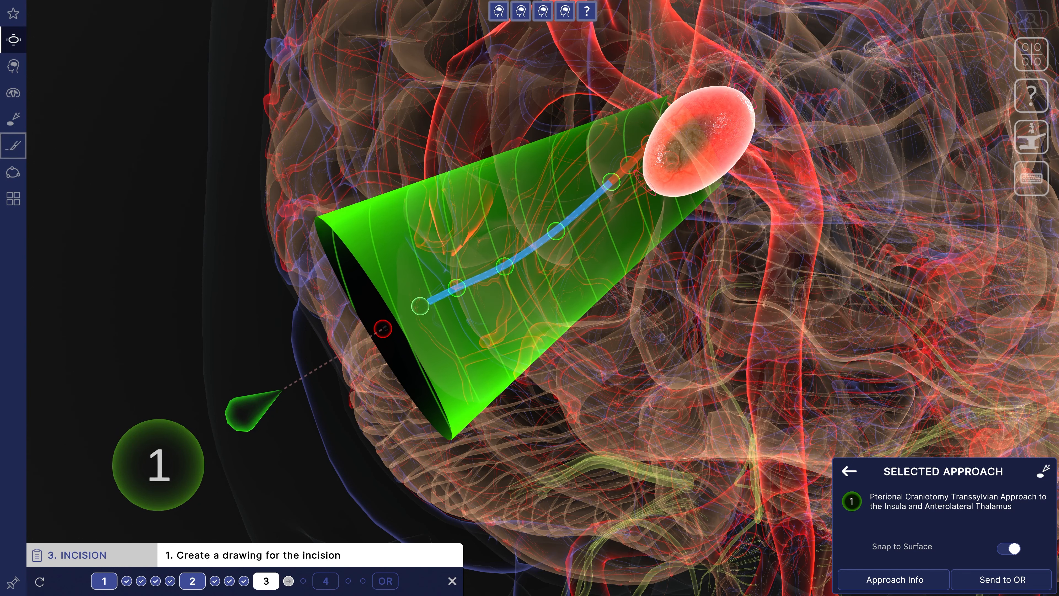
{"action": "mouse_move", "coordinate": [504, 266]}
{"action": "left_mouse_down"}
{"action": "mouse_move", "coordinate": [542, 280]}
{"action": "mouse_move", "coordinate": [433, 253]}
{"action": "mouse_move", "coordinate": [510, 260]}
{"action": "left_mouse_up"}
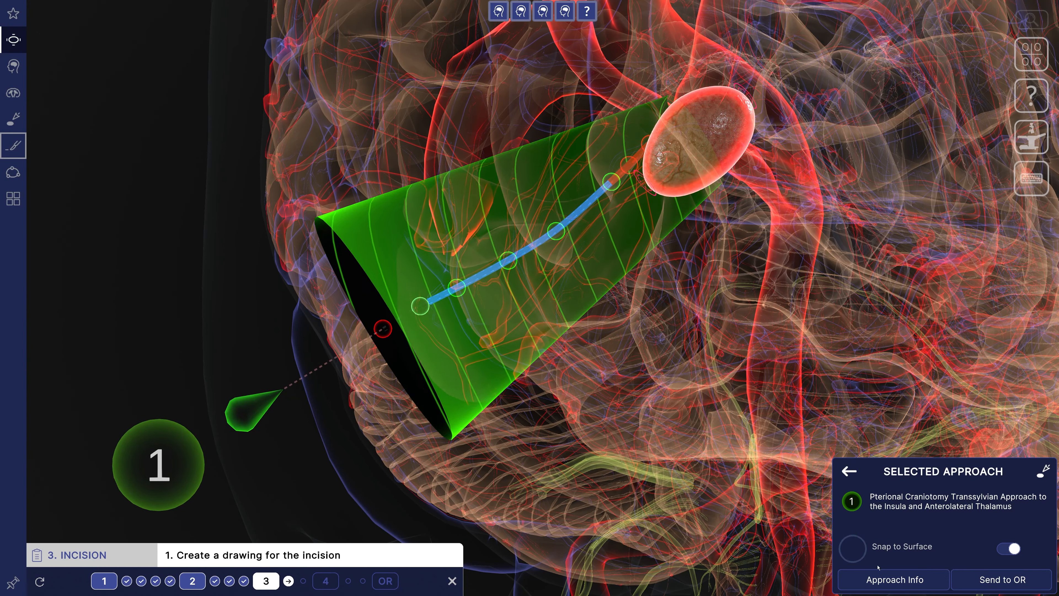
Turn off Snap to Surface, try the middle control point well off the path and move it back
{"action": "left_click", "coordinate": [994, 551]}
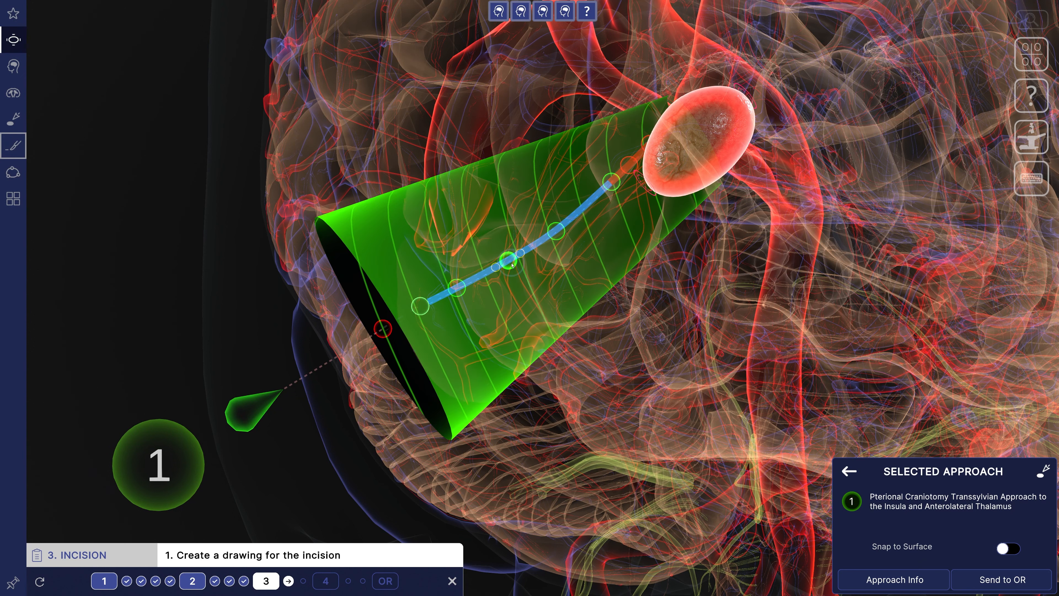
{"action": "left_click_drag", "start_coordinate": [512, 266], "coordinate": [475, 187]}
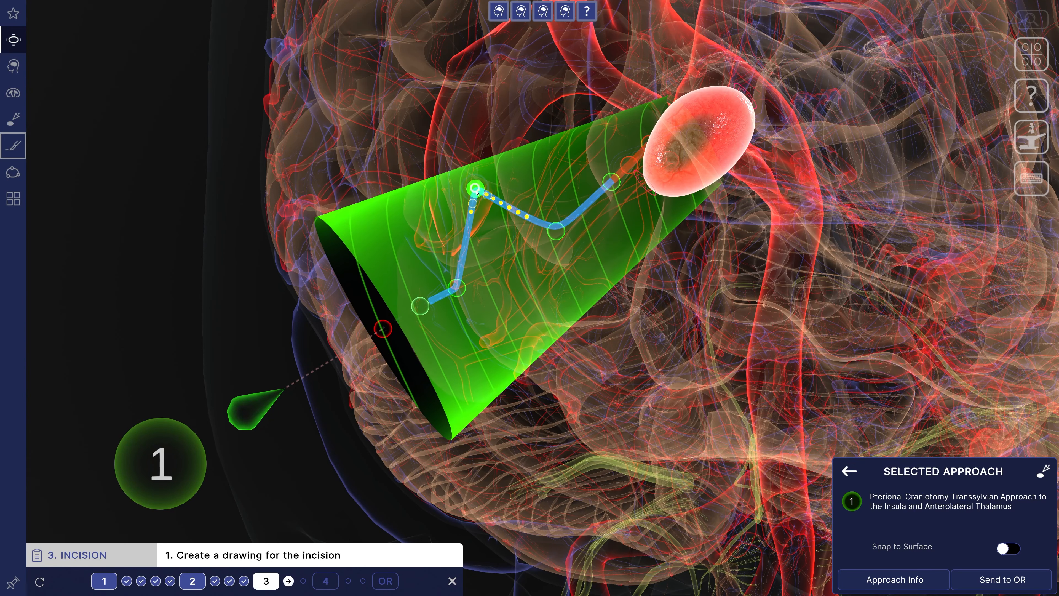
{"action": "mouse_move", "coordinate": [477, 192]}
{"action": "left_mouse_down"}
{"action": "mouse_move", "coordinate": [515, 279]}
{"action": "mouse_move", "coordinate": [476, 187]}
{"action": "left_mouse_up"}
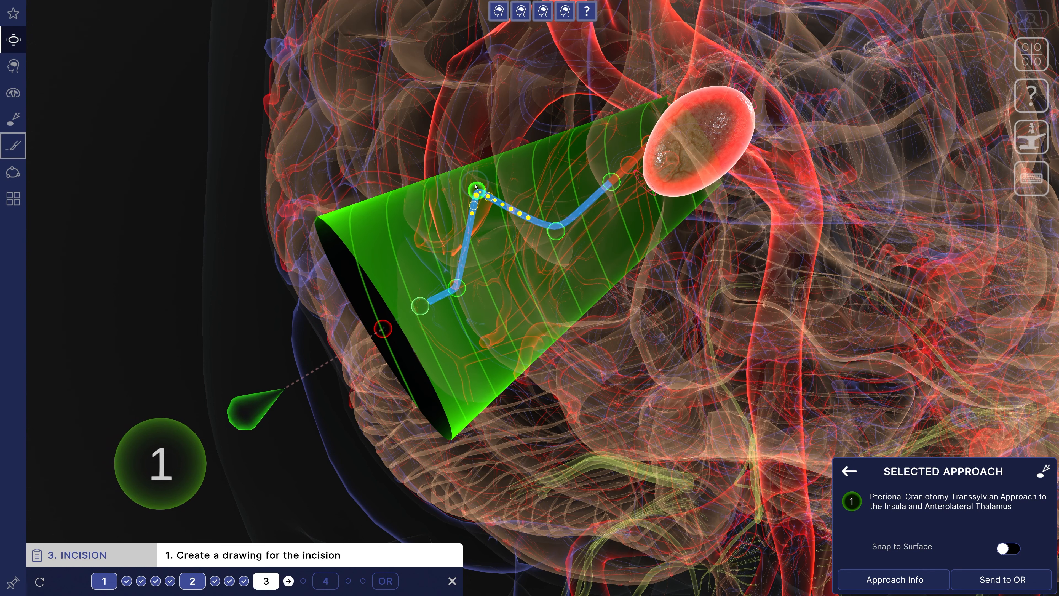
{"action": "mouse_move", "coordinate": [493, 236]}
{"action": "left_mouse_down"}
{"action": "mouse_move", "coordinate": [484, 204]}
{"action": "mouse_move", "coordinate": [523, 394]}
{"action": "mouse_move", "coordinate": [475, 235]}
{"action": "left_mouse_up"}
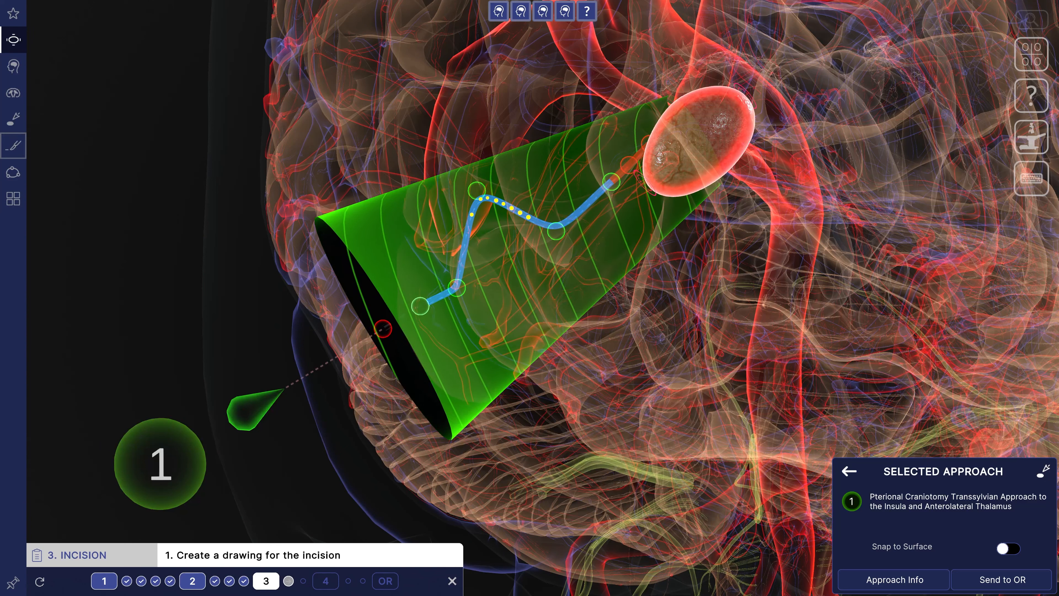
{"action": "left_click_drag", "start_coordinate": [482, 195], "coordinate": [510, 253]}
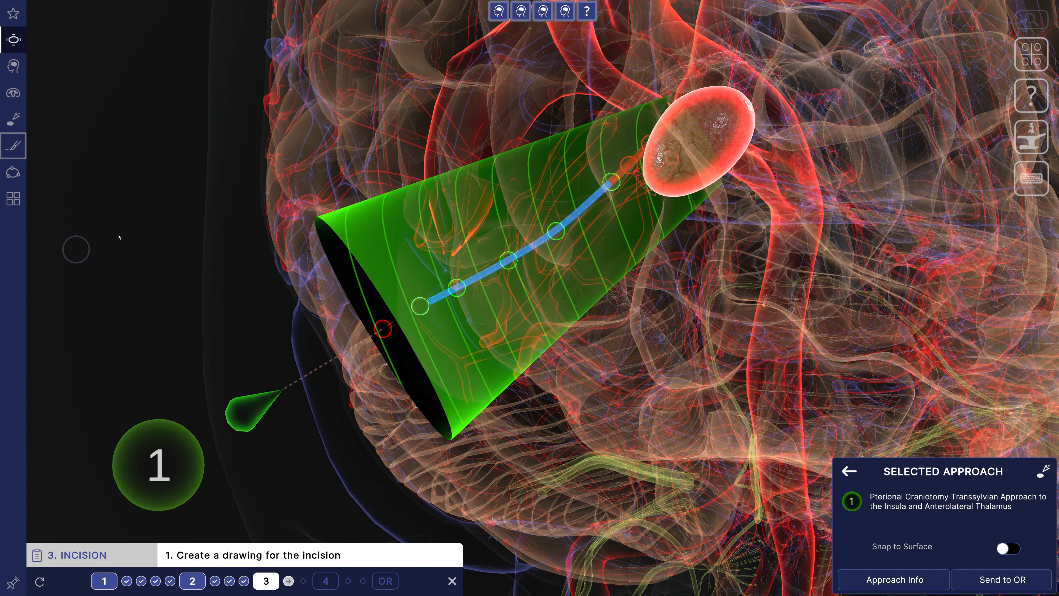
Align the view with the axis of approach 1 and examine the corridor to the tumor closely
{"action": "left_click_drag", "start_coordinate": [170, 265], "coordinate": [366, 195]}
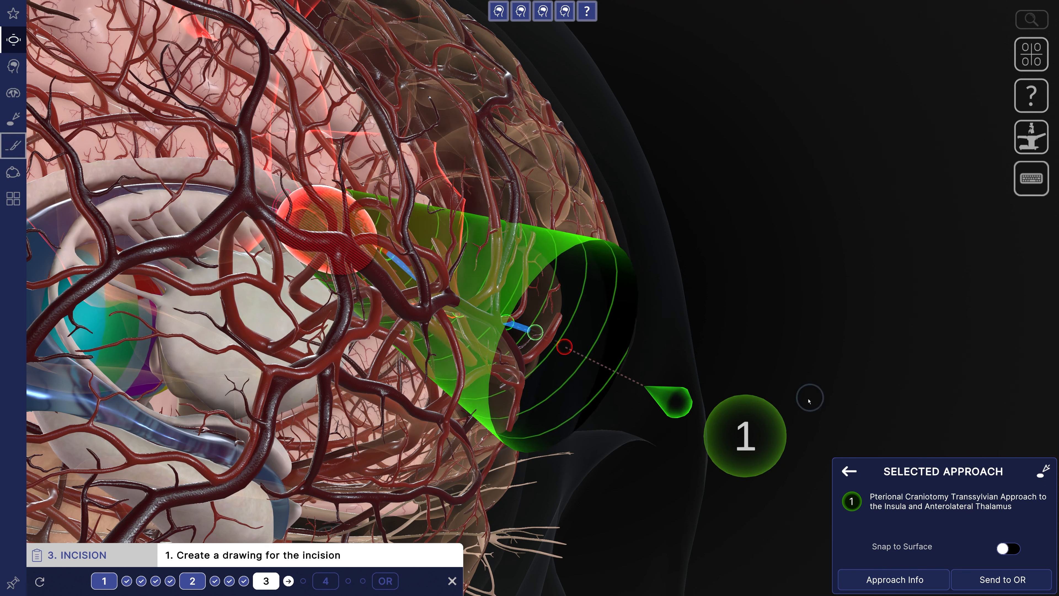
{"action": "left_click", "coordinate": [745, 437]}
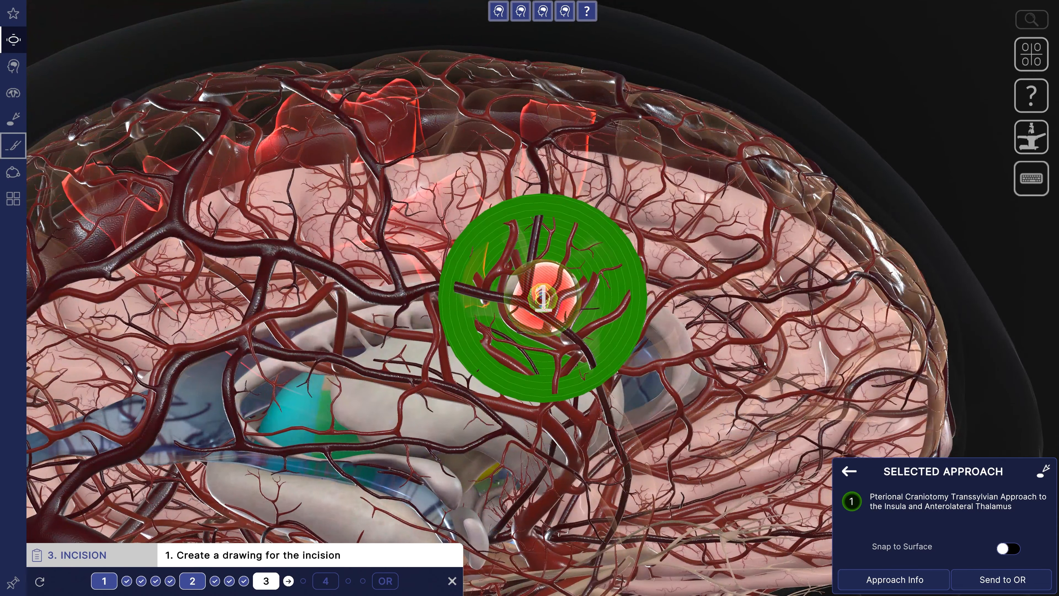
{"action": "left_click_drag", "start_coordinate": [771, 322], "coordinate": [711, 367]}
{"action": "scroll", "coordinate": [711, 367], "scroll_direction": "up", "scroll_amount": 5}
{"action": "right_click_drag", "start_coordinate": [677, 170], "coordinate": [578, 257]}
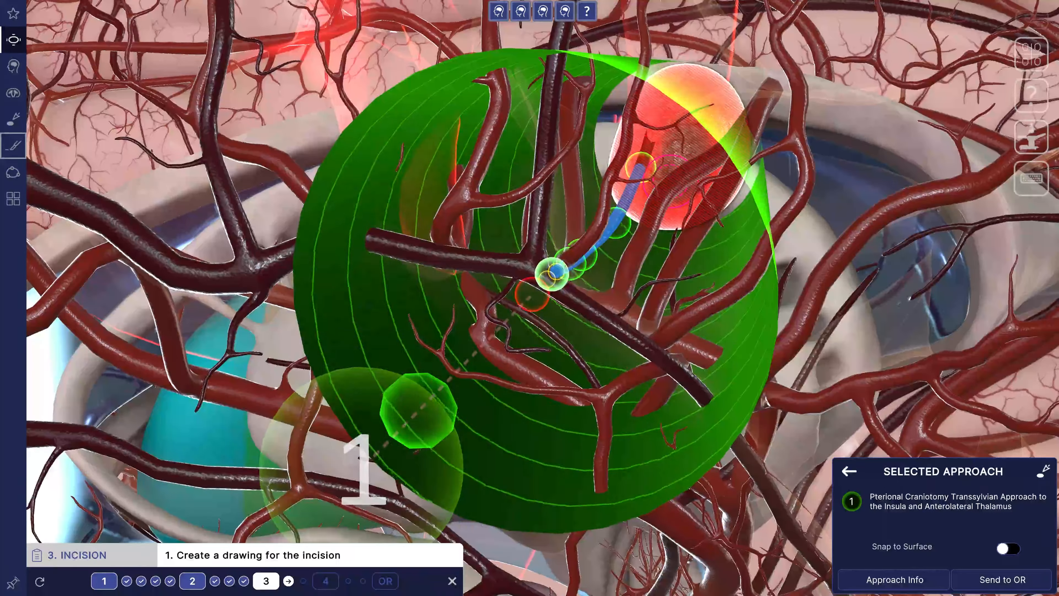
Adjust the path's control points near the corridor entrance so the route passes between the vessels
{"action": "left_click_drag", "start_coordinate": [568, 218], "coordinate": [569, 214]}
{"action": "left_click_drag", "start_coordinate": [582, 254], "coordinate": [587, 210]}
{"action": "mouse_move", "coordinate": [546, 245]}
{"action": "left_mouse_down"}
{"action": "mouse_move", "coordinate": [556, 287]}
{"action": "mouse_move", "coordinate": [549, 275]}
{"action": "left_mouse_up"}
{"action": "mouse_move", "coordinate": [430, 389]}
{"action": "left_mouse_down"}
{"action": "mouse_move", "coordinate": [392, 409]}
{"action": "mouse_move", "coordinate": [367, 363]}
{"action": "left_mouse_up"}
{"action": "mouse_move", "coordinate": [571, 453]}
{"action": "left_mouse_down"}
{"action": "mouse_move", "coordinate": [642, 436]}
{"action": "mouse_move", "coordinate": [633, 378]}
{"action": "left_mouse_up"}
{"action": "scroll", "coordinate": [632, 378], "scroll_direction": "down", "scroll_amount": 5}
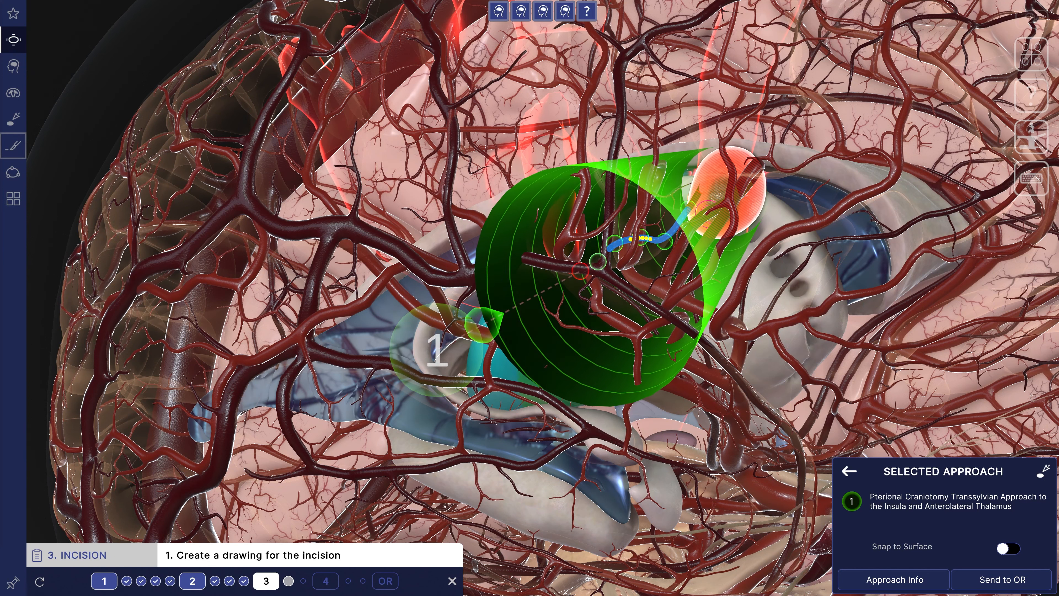
Open the incision settings with their help text and draw a curved incision line behind the surgical window
{"action": "left_click", "coordinate": [582, 12]}
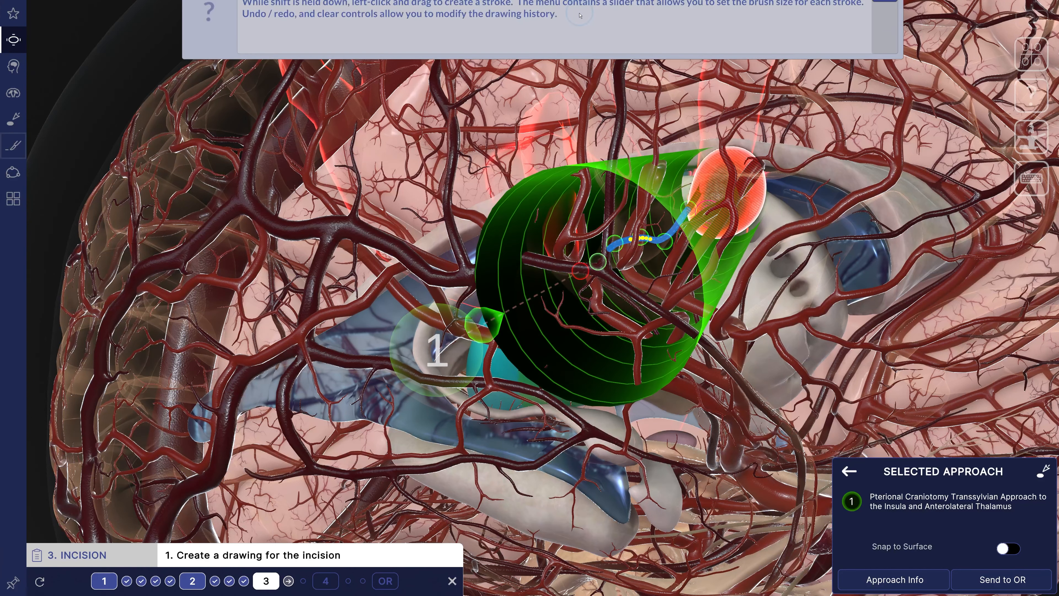
{"action": "left_click", "coordinate": [18, 153]}
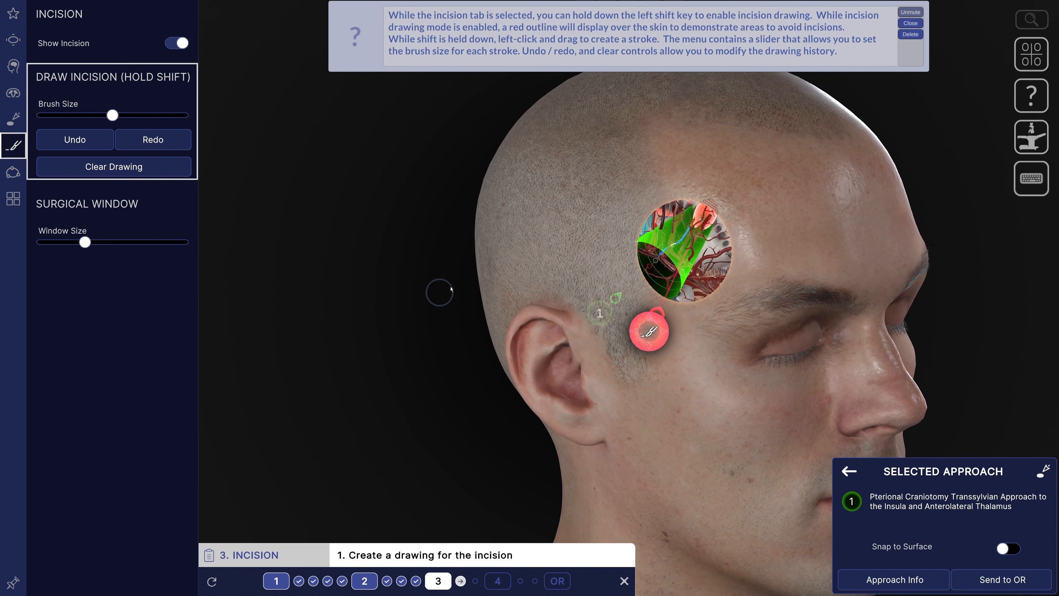
{"action": "key", "text": "shift"}
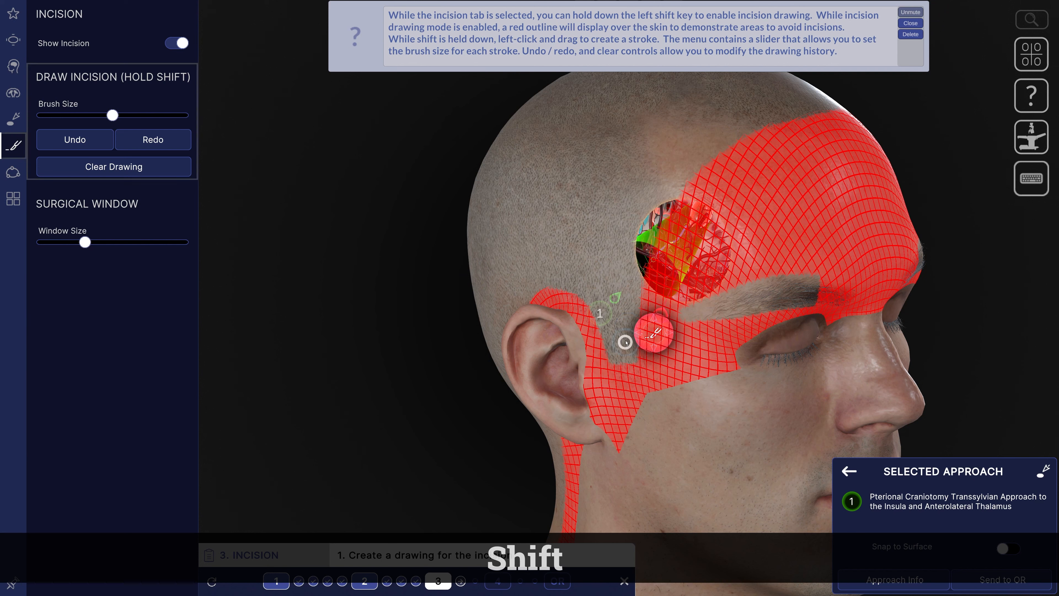
{"action": "mouse_move", "coordinate": [626, 342]}
{"action": "left_mouse_down", "text": "shift"}
{"action": "mouse_move", "coordinate": [612, 271]}
{"action": "mouse_move", "coordinate": [621, 208]}
{"action": "mouse_move", "coordinate": [676, 172]}
{"action": "left_mouse_up", "text": "shift"}
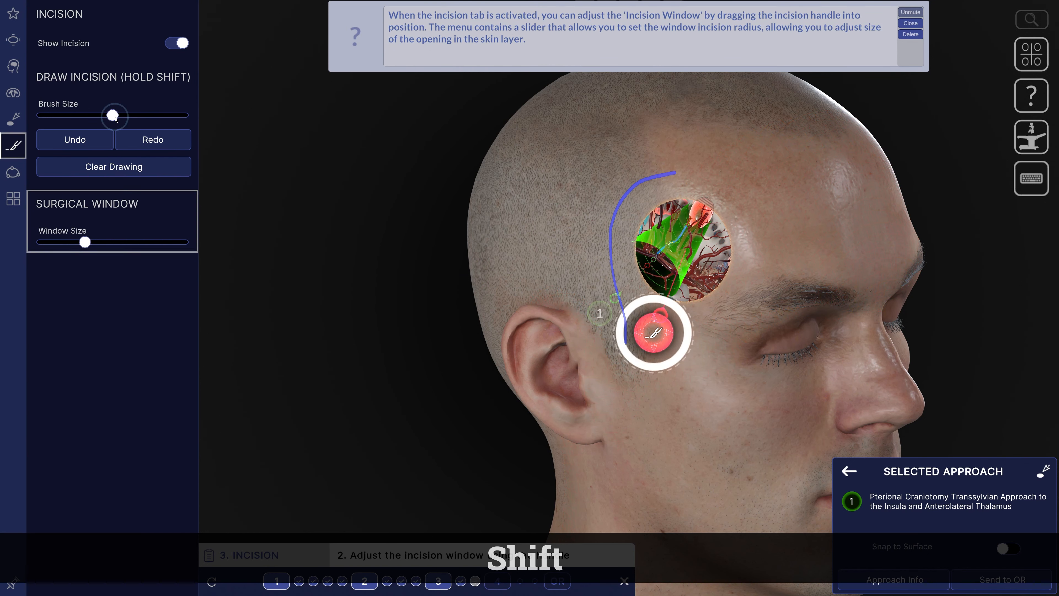
Increase the incision brush size, draw a thicker stroke behind the first one, and test undoing and redoing it
{"action": "left_click_drag", "start_coordinate": [112, 115], "coordinate": [141, 115]}
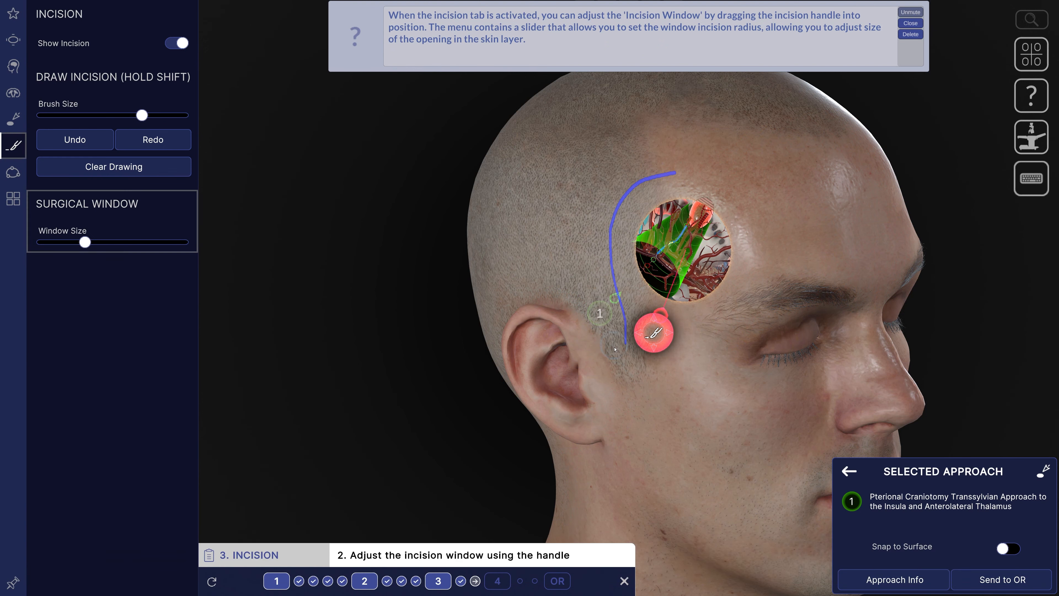
{"action": "left_click_drag", "start_coordinate": [614, 348], "coordinate": [590, 245], "text": "shift"}
{"action": "left_click_drag", "start_coordinate": [618, 182], "coordinate": [659, 166], "text": "shift"}
{"action": "left_click", "coordinate": [83, 141]}
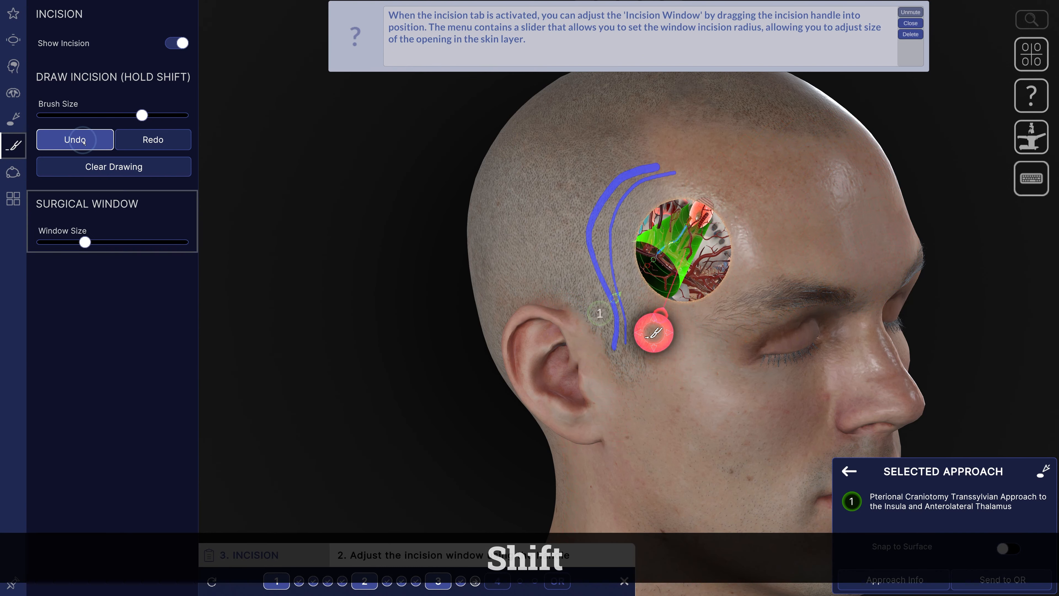
{"action": "left_click", "coordinate": [139, 141]}
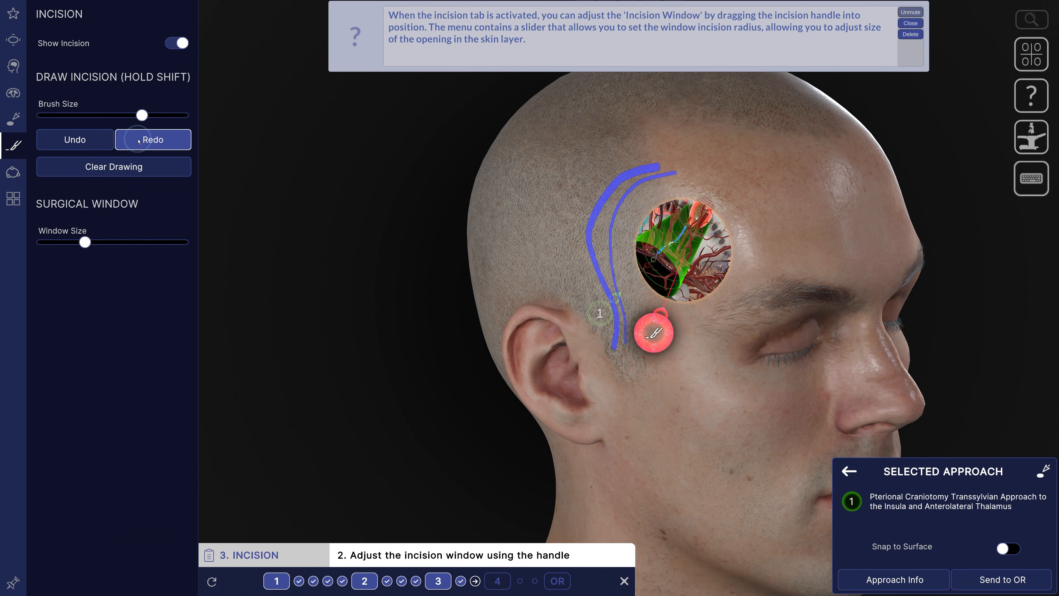
Clear the incision drawing and redraw one thick curve from in front of the ear up to the forehead hairline
{"action": "left_click", "coordinate": [142, 171]}
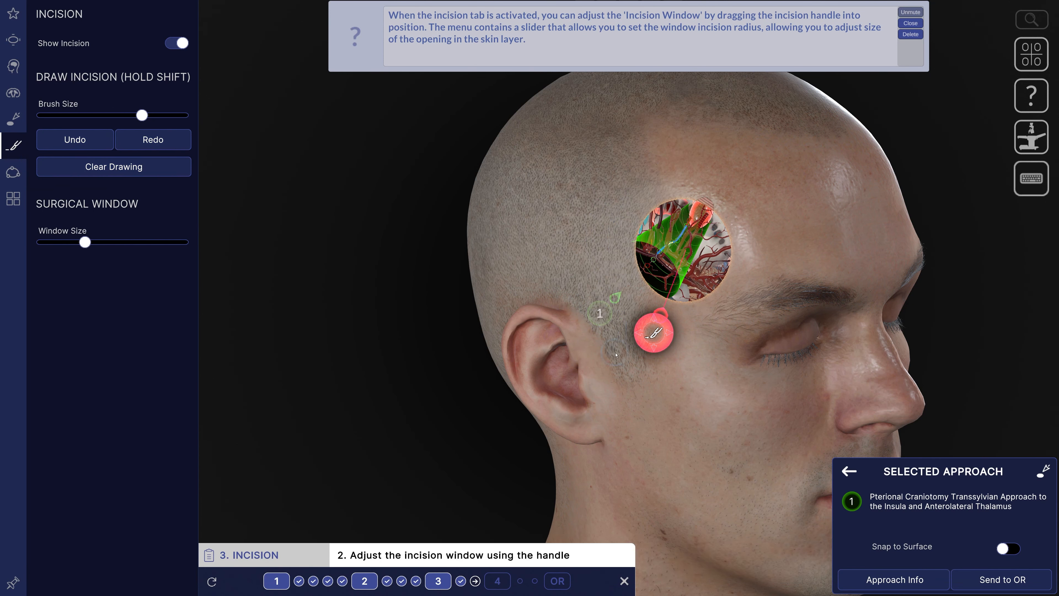
{"action": "left_click_drag", "start_coordinate": [626, 353], "coordinate": [608, 251], "text": "shift"}
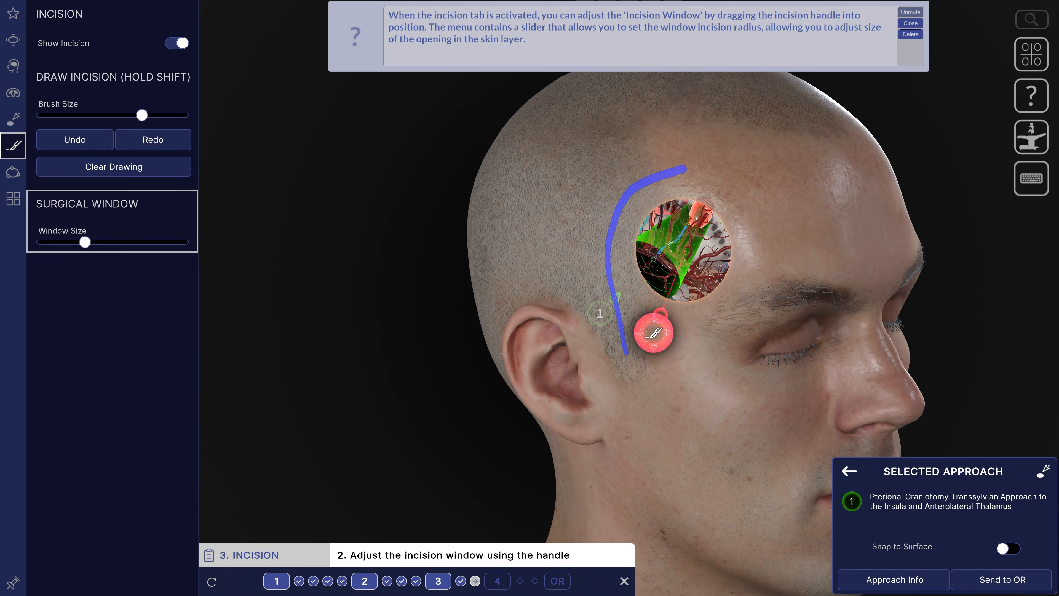
Reposition the incision window by moving its handle towards the ear, and enlarge the surgical window
{"action": "left_click_drag", "start_coordinate": [553, 451], "coordinate": [520, 452]}
{"action": "left_click_drag", "start_coordinate": [612, 363], "coordinate": [513, 338]}
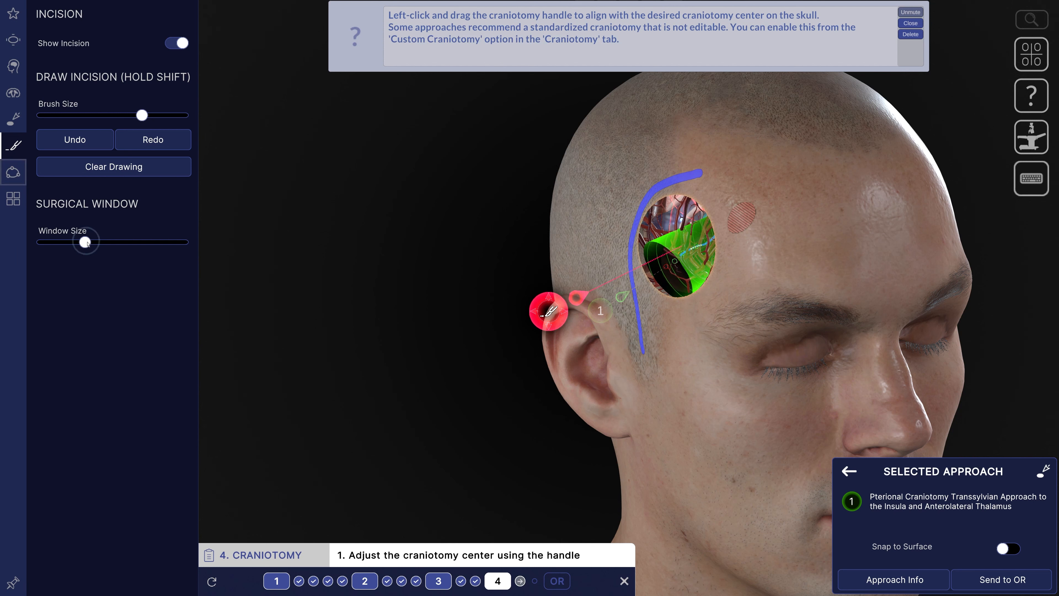
{"action": "mouse_move", "coordinate": [87, 244]}
{"action": "left_mouse_down"}
{"action": "mouse_move", "coordinate": [136, 248]}
{"action": "mouse_move", "coordinate": [96, 257]}
{"action": "left_mouse_up"}
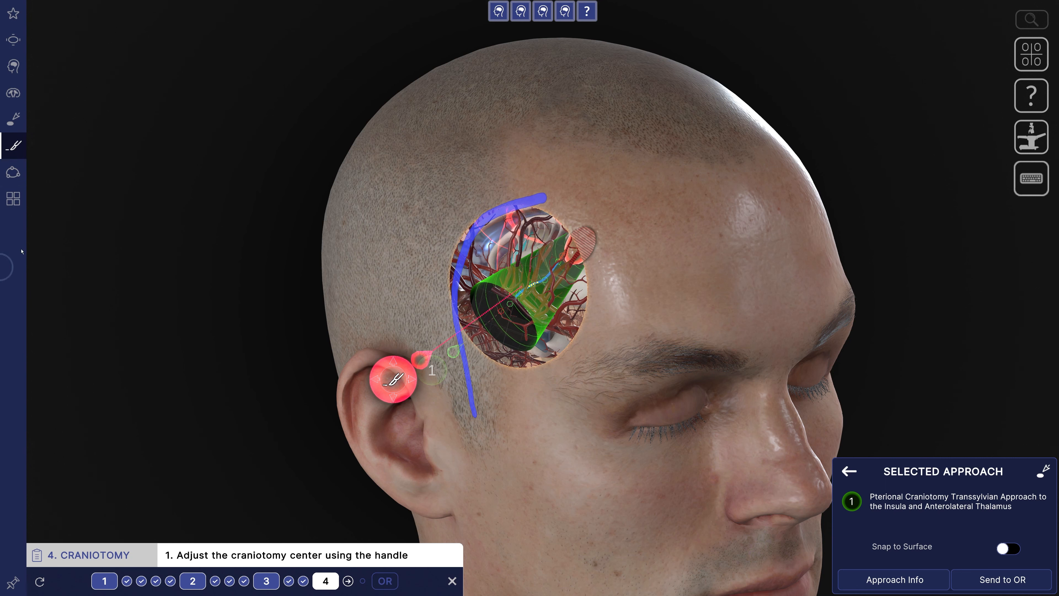
Open the craniotomy settings, hide the skin to expose the skull, and move the craniotomy handle backwards
{"action": "left_click", "coordinate": [13, 172]}
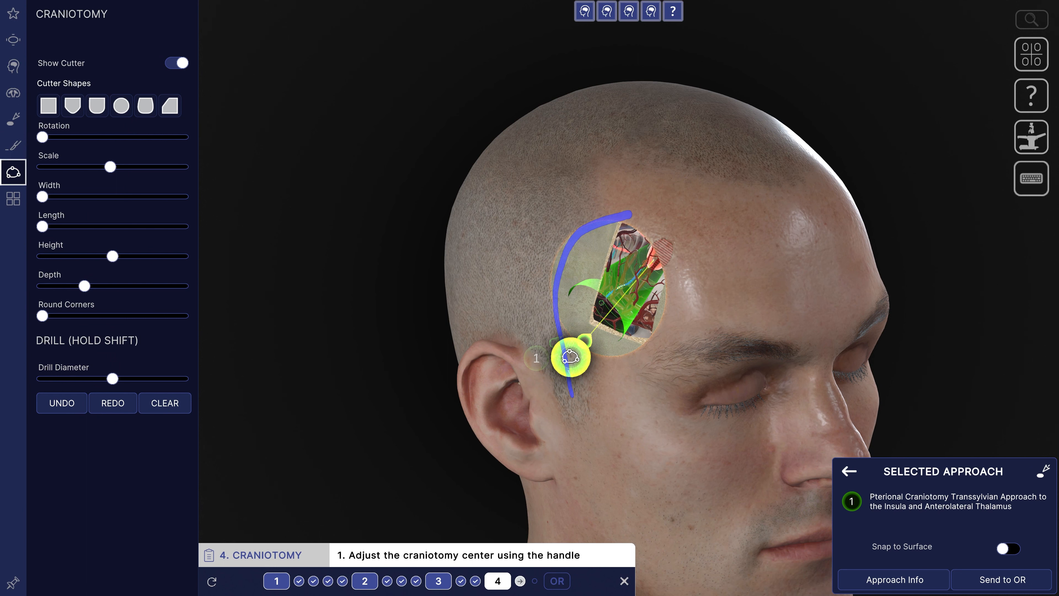
{"action": "key", "text": "d"}
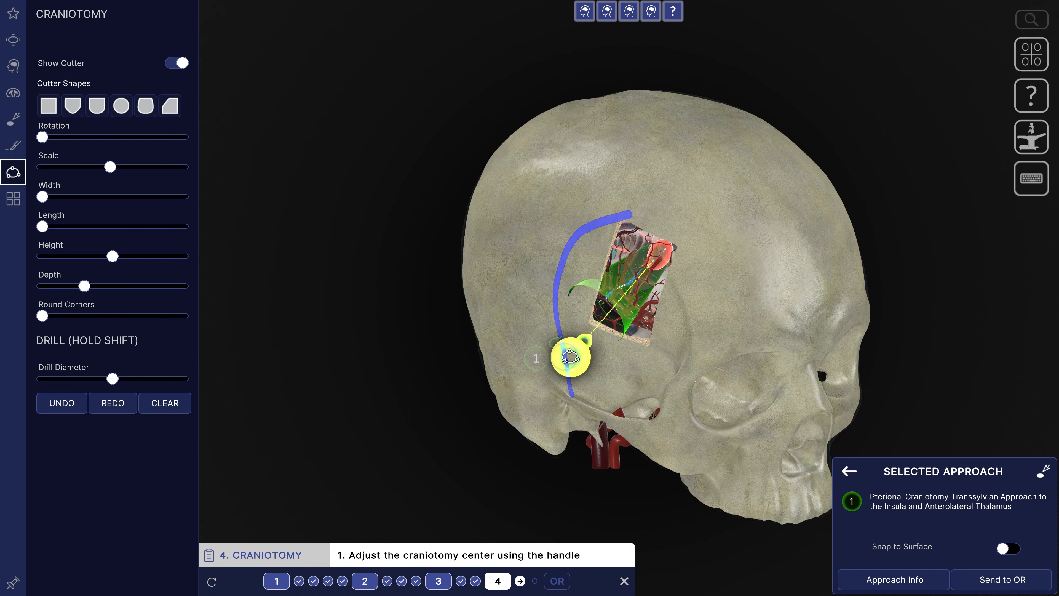
{"action": "left_click_drag", "start_coordinate": [565, 359], "coordinate": [511, 372]}
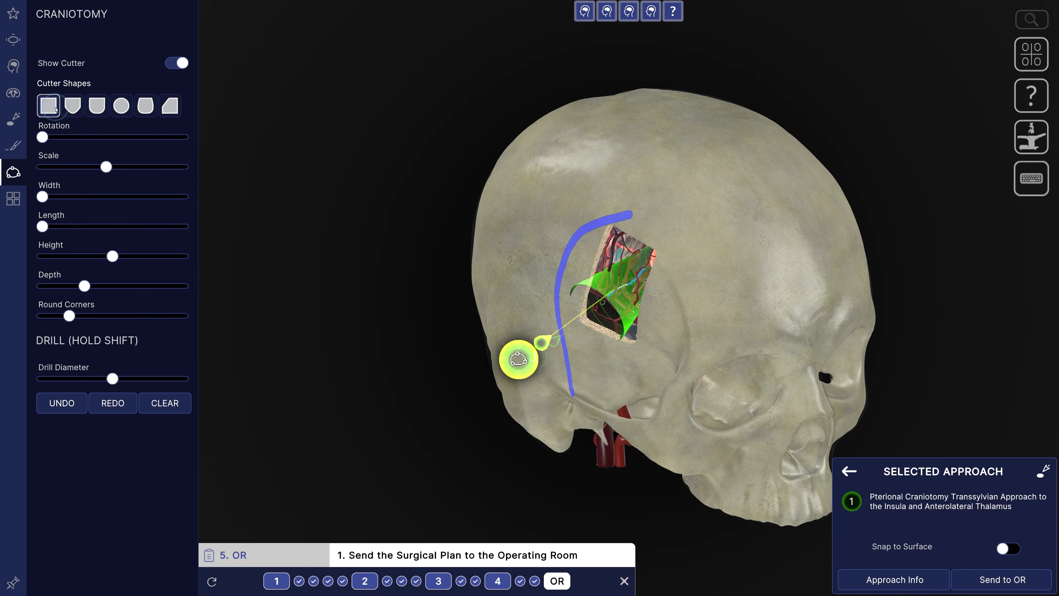
Try the third cutter shape, return to the square one, and slightly increase the cutter's width, length and scale
{"action": "left_click", "coordinate": [92, 110]}
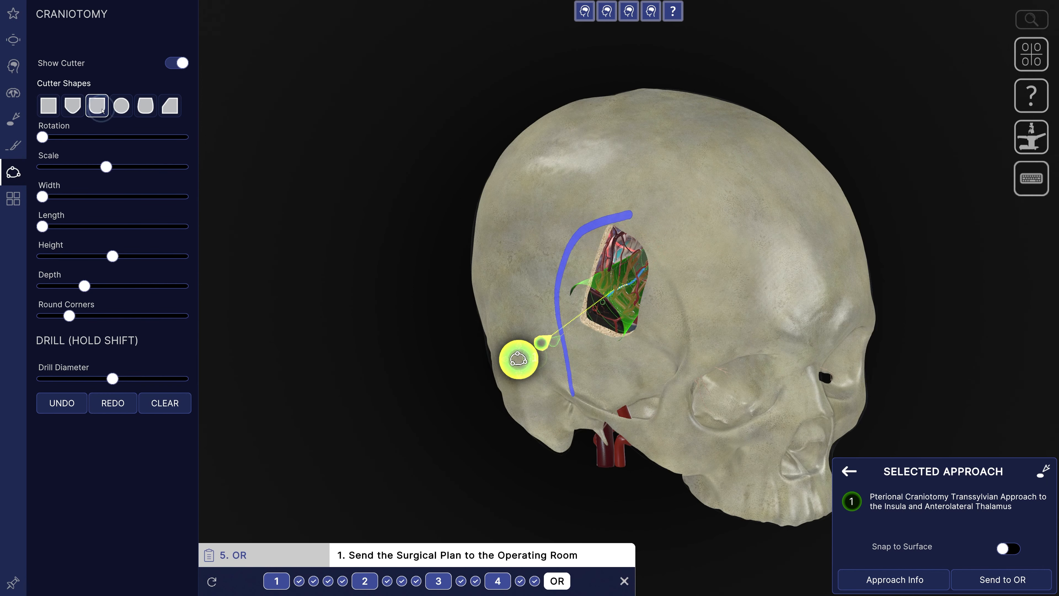
{"action": "left_click", "coordinate": [62, 111]}
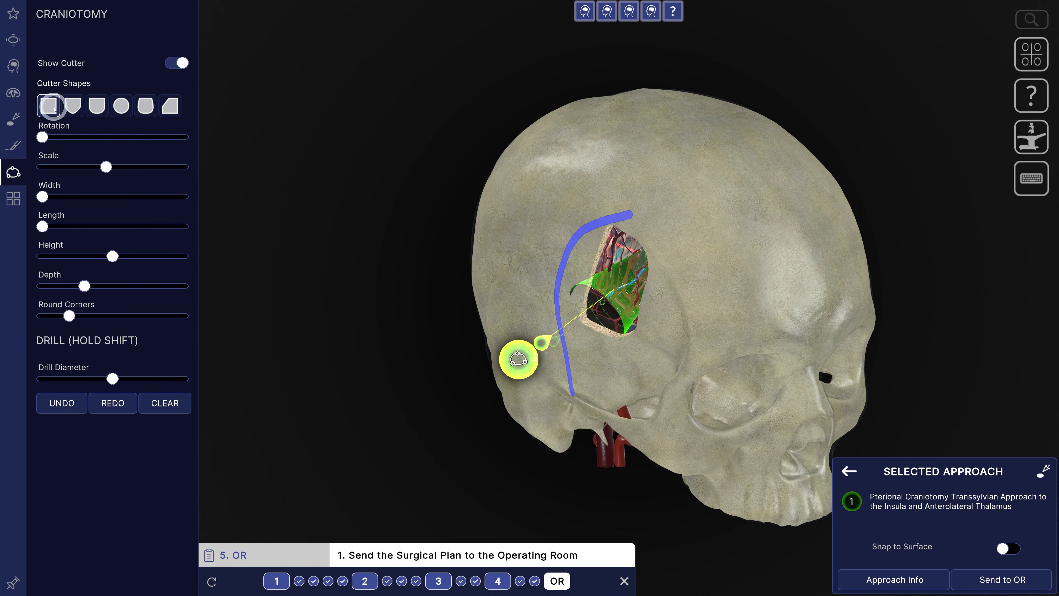
{"action": "left_click_drag", "start_coordinate": [57, 194], "coordinate": [51, 227]}
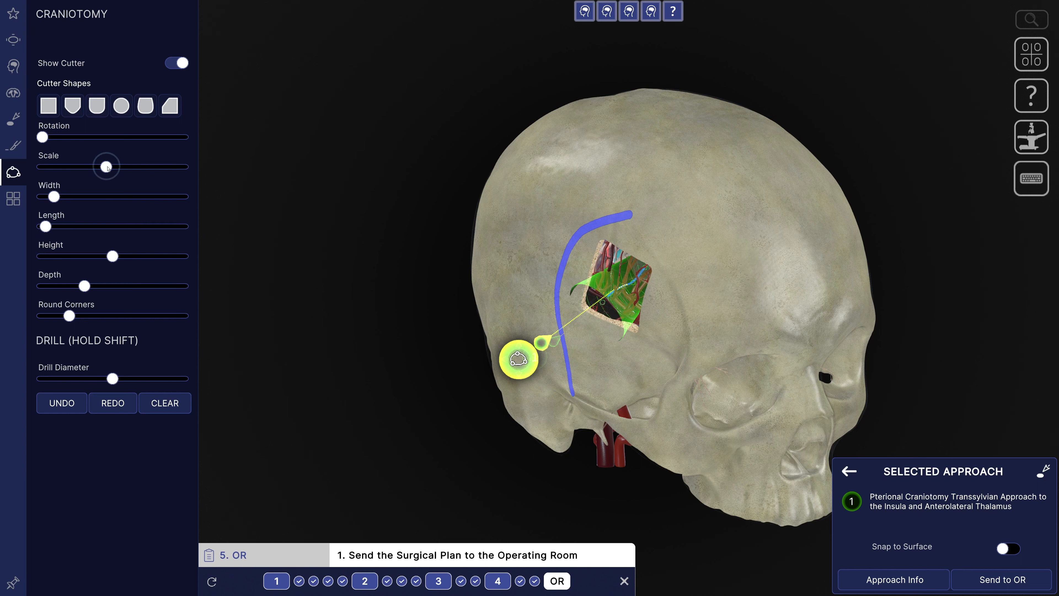
{"action": "mouse_move", "coordinate": [107, 168]}
{"action": "left_mouse_down"}
{"action": "mouse_move", "coordinate": [163, 166]}
{"action": "mouse_move", "coordinate": [110, 167]}
{"action": "left_mouse_up"}
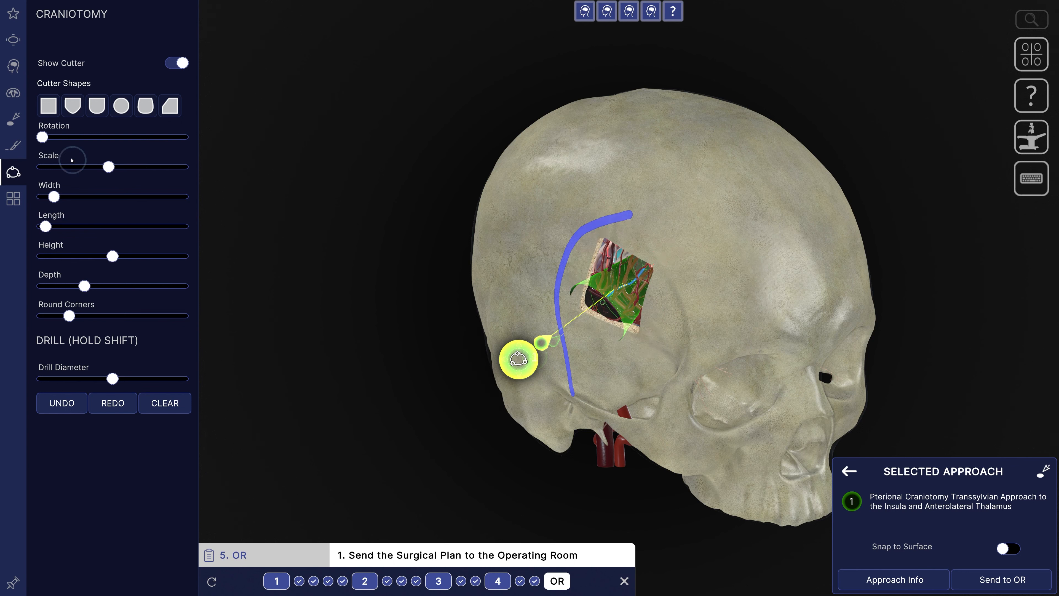
Rotate the cutter and round its corners almost fully, with more length and depth and less height
{"action": "left_click_drag", "start_coordinate": [43, 137], "coordinate": [69, 137]}
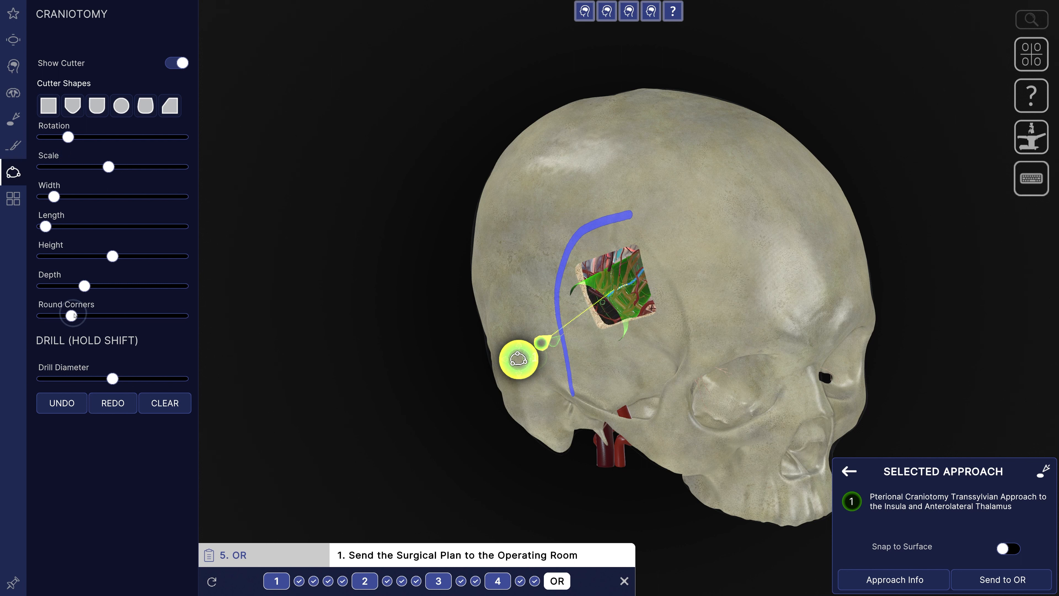
{"action": "left_click_drag", "start_coordinate": [88, 318], "coordinate": [186, 321]}
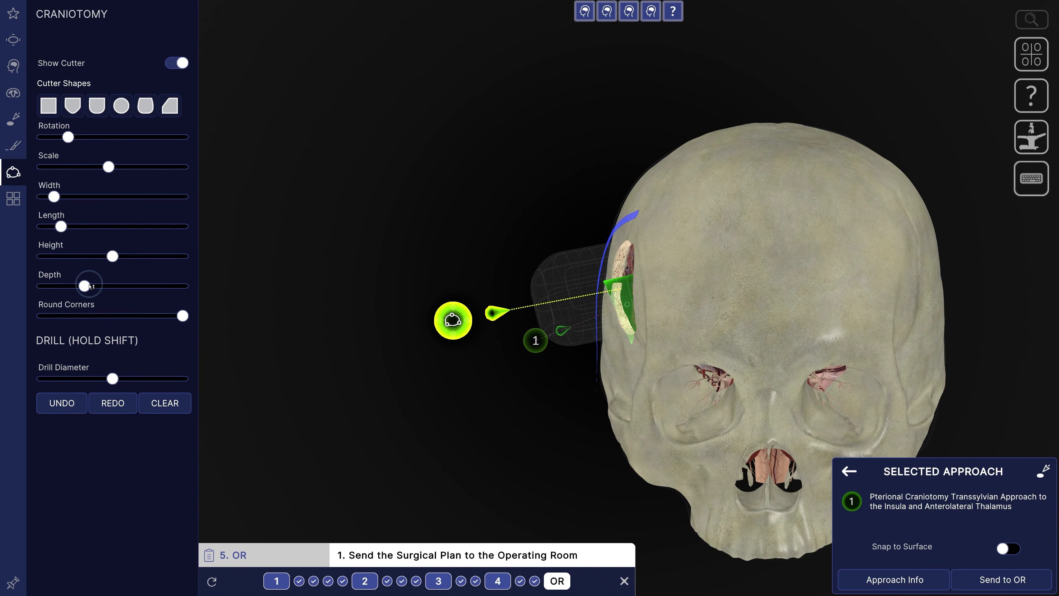
{"action": "left_click_drag", "start_coordinate": [84, 287], "coordinate": [106, 267]}
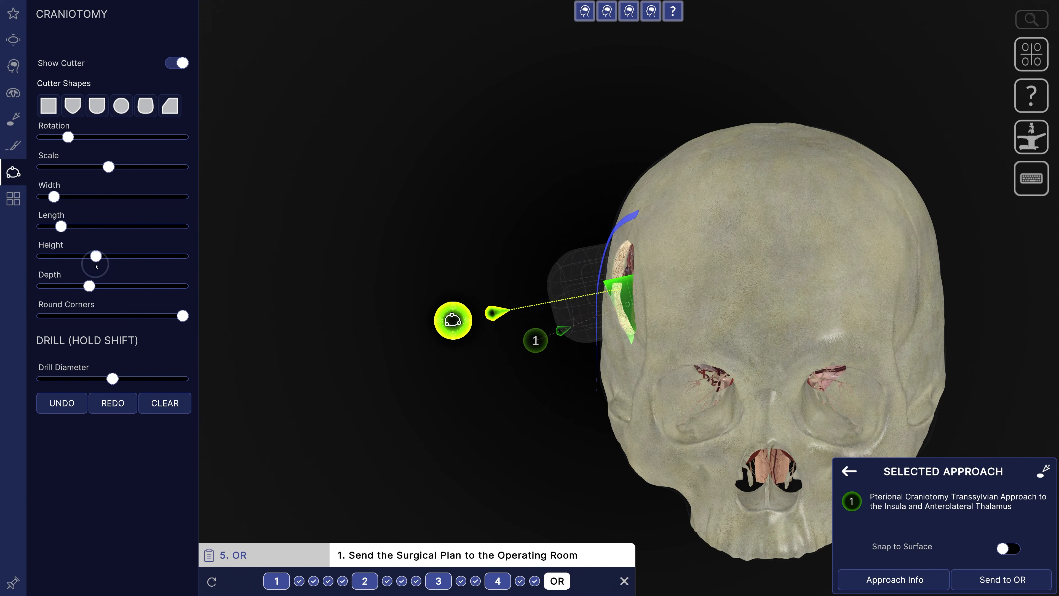
Hide the cutter and view the finished skull opening closely from the side
{"action": "left_click", "coordinate": [176, 63]}
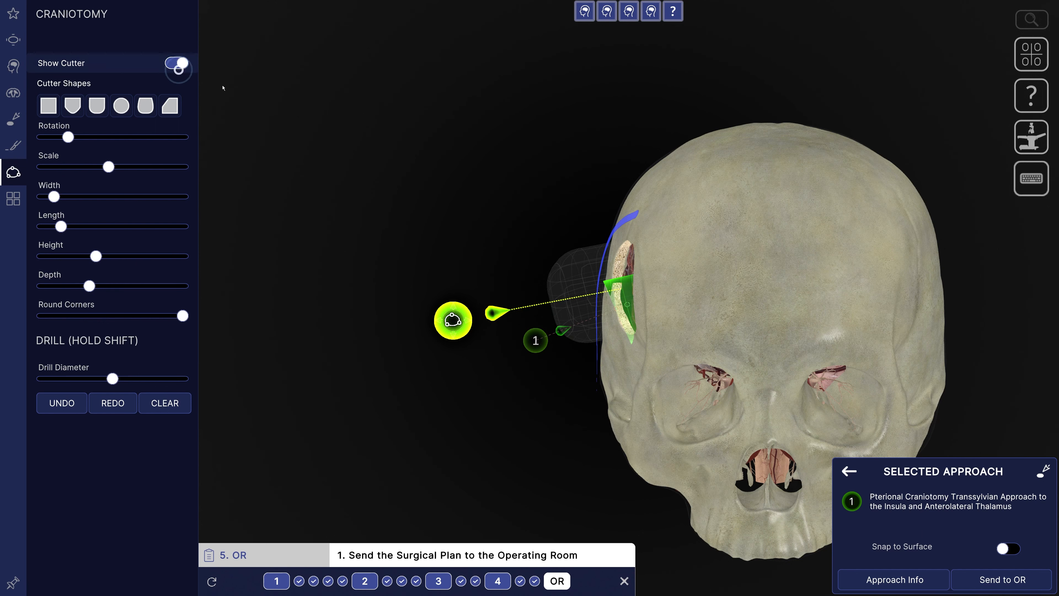
{"action": "left_click_drag", "start_coordinate": [300, 122], "coordinate": [408, 132]}
{"action": "scroll", "coordinate": [483, 146], "scroll_direction": "up", "scroll_amount": 3}
{"action": "scroll", "coordinate": [482, 145], "scroll_direction": "up", "scroll_amount": 5}
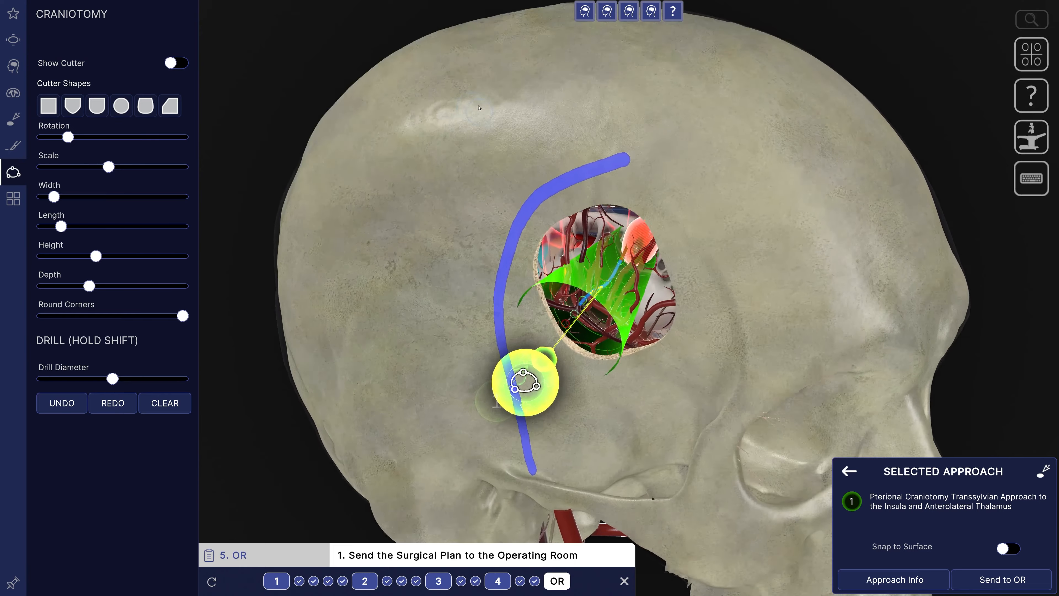
Drill away a curved channel of skull bone in front of the craniotomy opening, and deepen it with a second pass
{"action": "scroll", "coordinate": [728, 180], "scroll_direction": "up", "scroll_amount": 3}
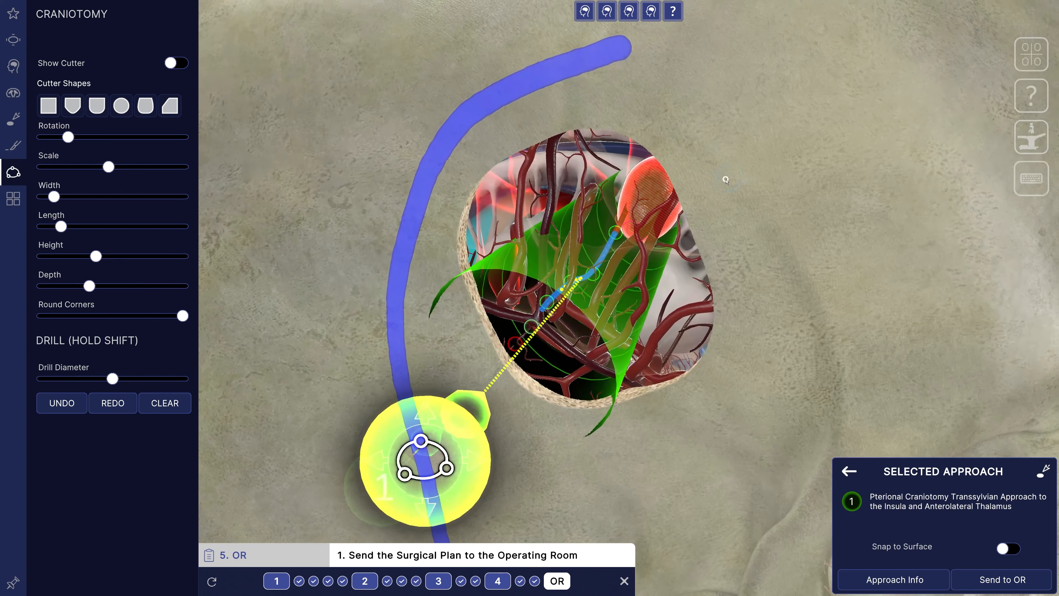
{"action": "key", "text": "shift"}
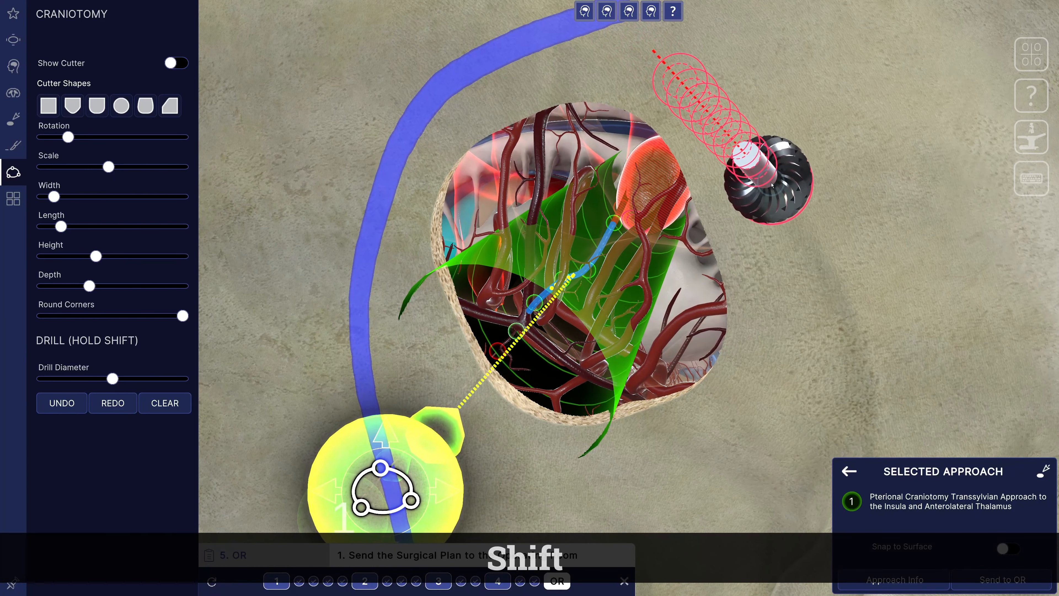
{"action": "mouse_move", "coordinate": [772, 184]}
{"action": "left_mouse_down", "text": "shift"}
{"action": "mouse_move", "coordinate": [807, 299]}
{"action": "mouse_move", "coordinate": [717, 418]}
{"action": "mouse_move", "coordinate": [691, 429]}
{"action": "mouse_move", "coordinate": [647, 426]}
{"action": "left_mouse_up", "text": "shift"}
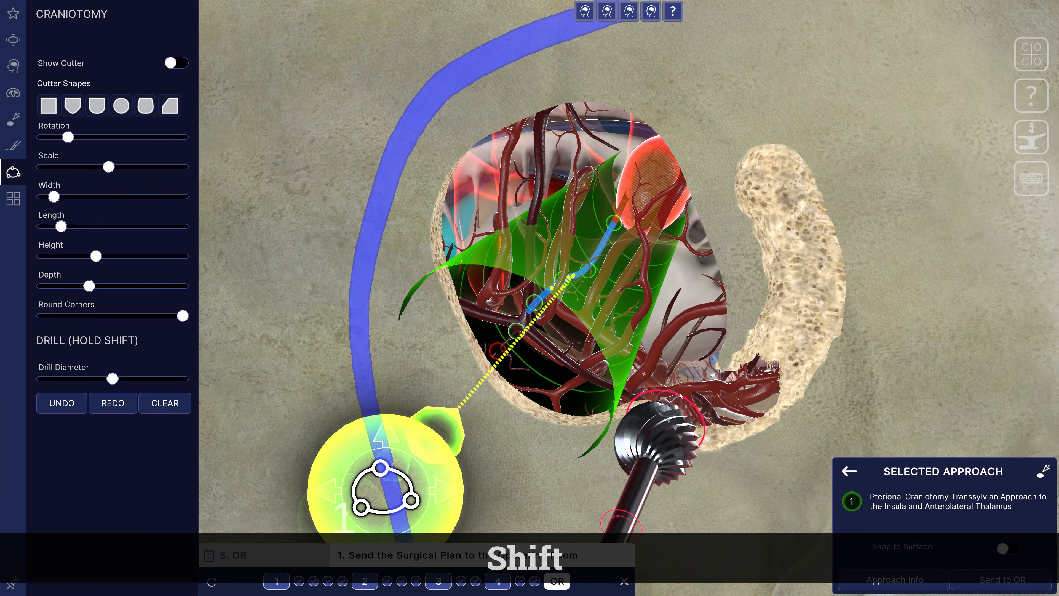
{"action": "mouse_move", "coordinate": [798, 185]}
{"action": "left_mouse_down", "text": "shift"}
{"action": "mouse_move", "coordinate": [784, 179]}
{"action": "mouse_move", "coordinate": [792, 237]}
{"action": "mouse_move", "coordinate": [750, 359]}
{"action": "left_mouse_up", "text": "shift"}
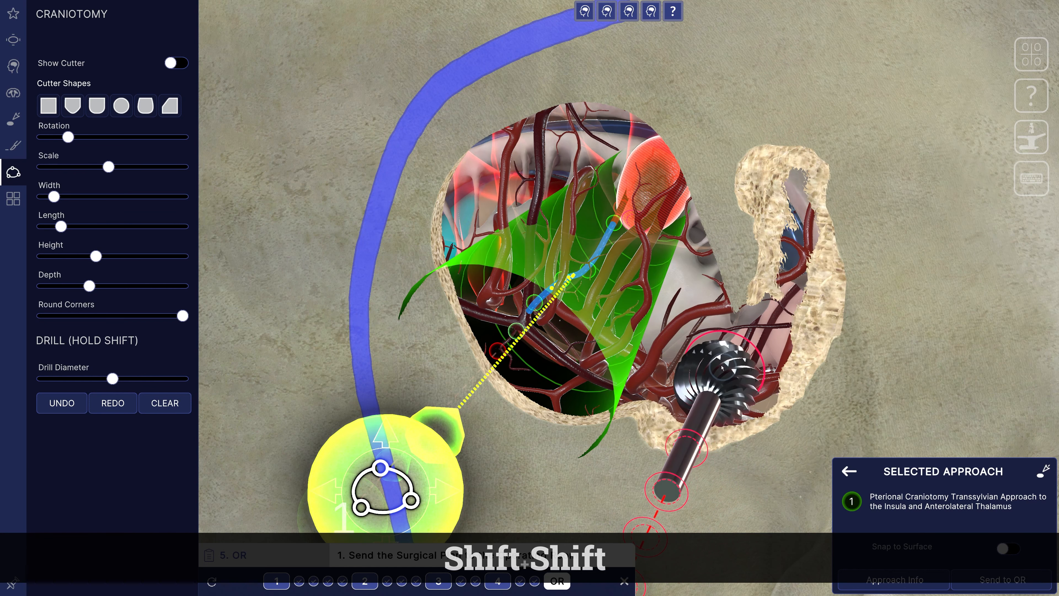
Increase the drill diameter and remove more bone between the channel and the front edge of the opening
{"action": "left_click_drag", "start_coordinate": [122, 385], "coordinate": [150, 387]}
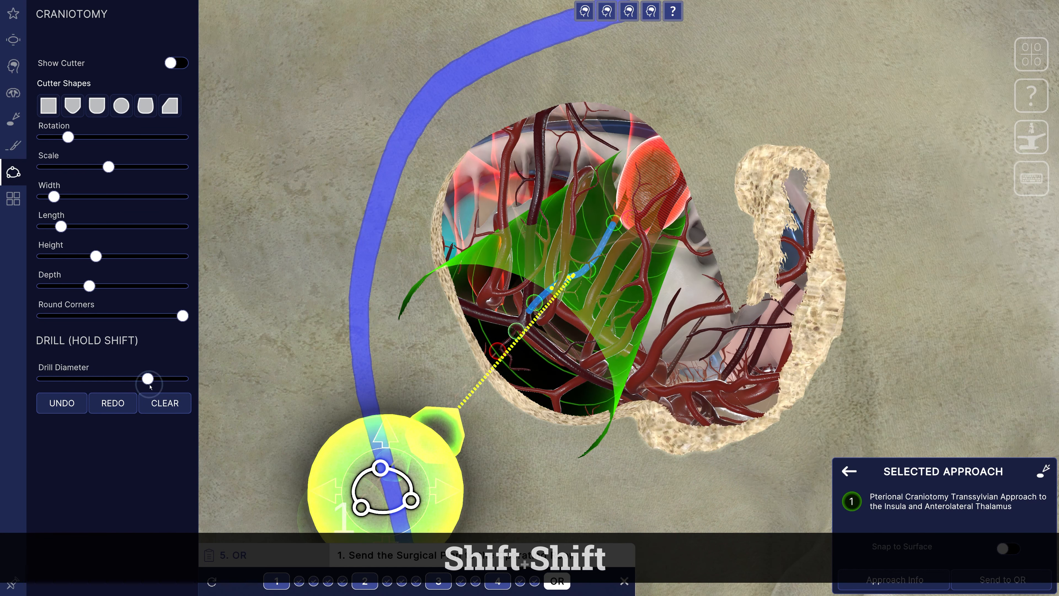
{"action": "key", "text": "shift"}
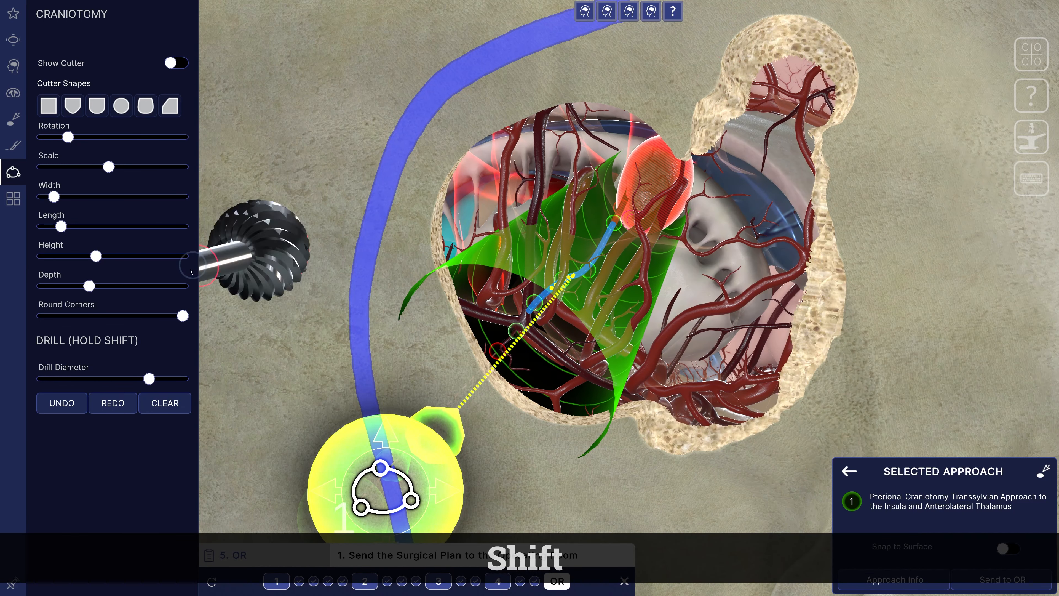
Undo and redo the drill strokes, and clear all drilling from the skull
{"action": "left_click", "coordinate": [63, 406]}
{"action": "left_click", "coordinate": [62, 407]}
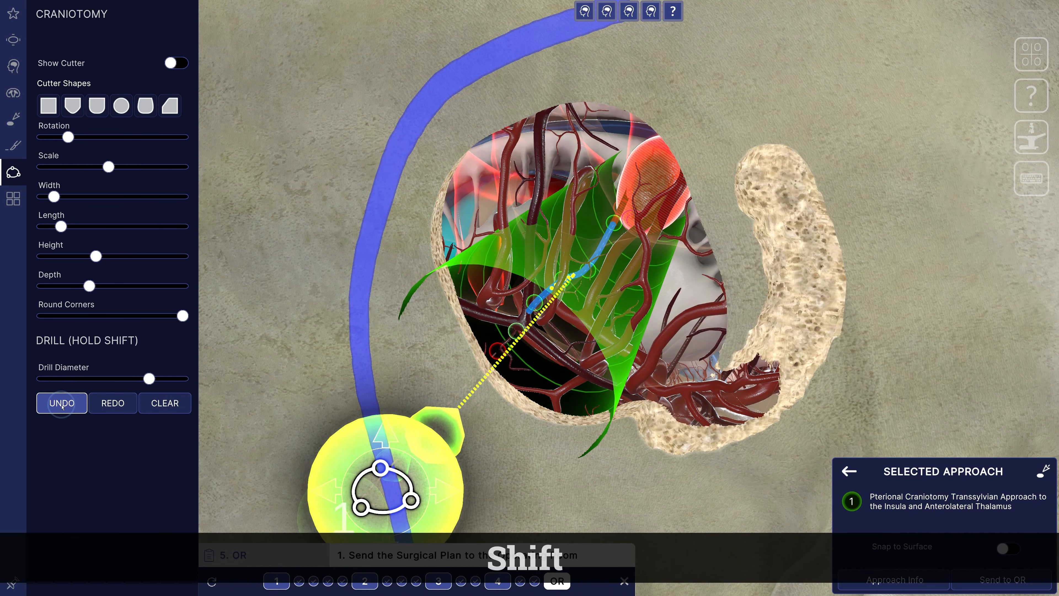
{"action": "left_click", "coordinate": [63, 407]}
{"action": "left_click", "coordinate": [115, 405]}
{"action": "left_click", "coordinate": [121, 403]}
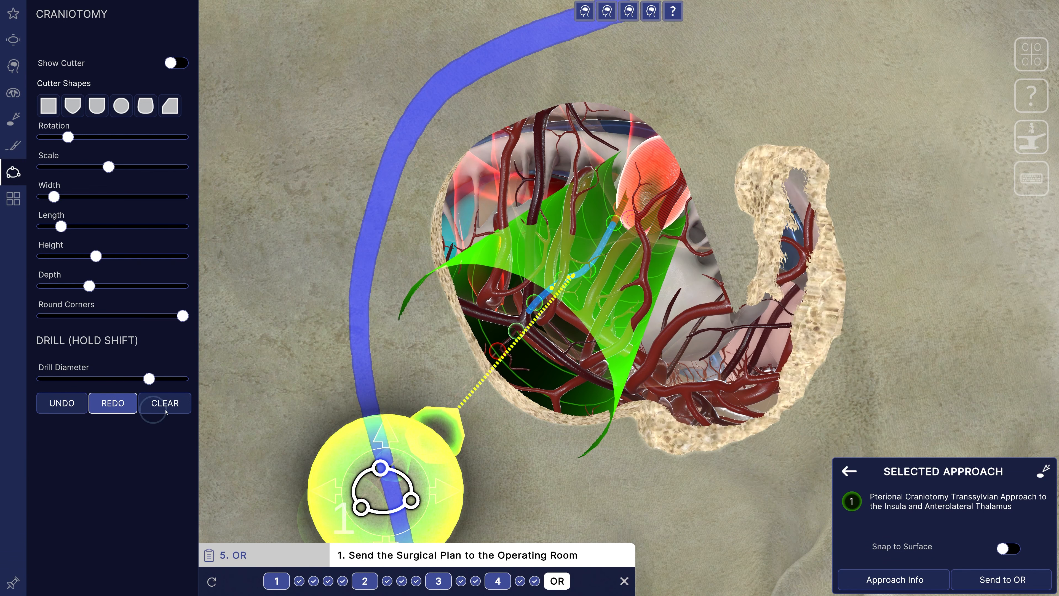
{"action": "left_click", "coordinate": [165, 404]}
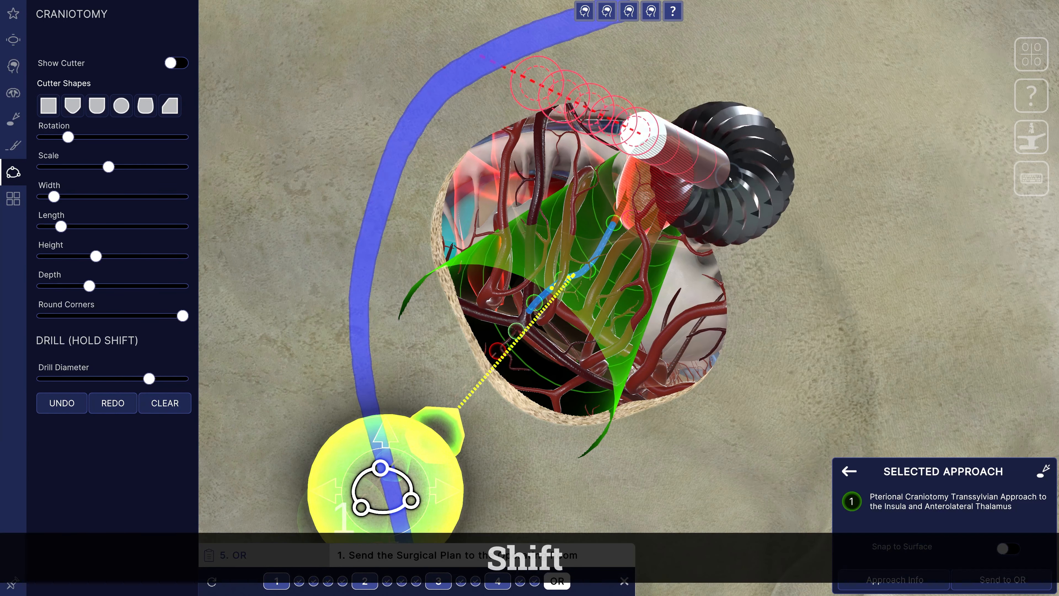
Widen the craniotomy by drilling along its front and lower edges with the enlarged drill
{"action": "mouse_move", "coordinate": [727, 177]}
{"action": "left_mouse_down", "text": "shift"}
{"action": "mouse_move", "coordinate": [710, 371]}
{"action": "mouse_move", "coordinate": [633, 382]}
{"action": "left_mouse_up", "text": "shift"}
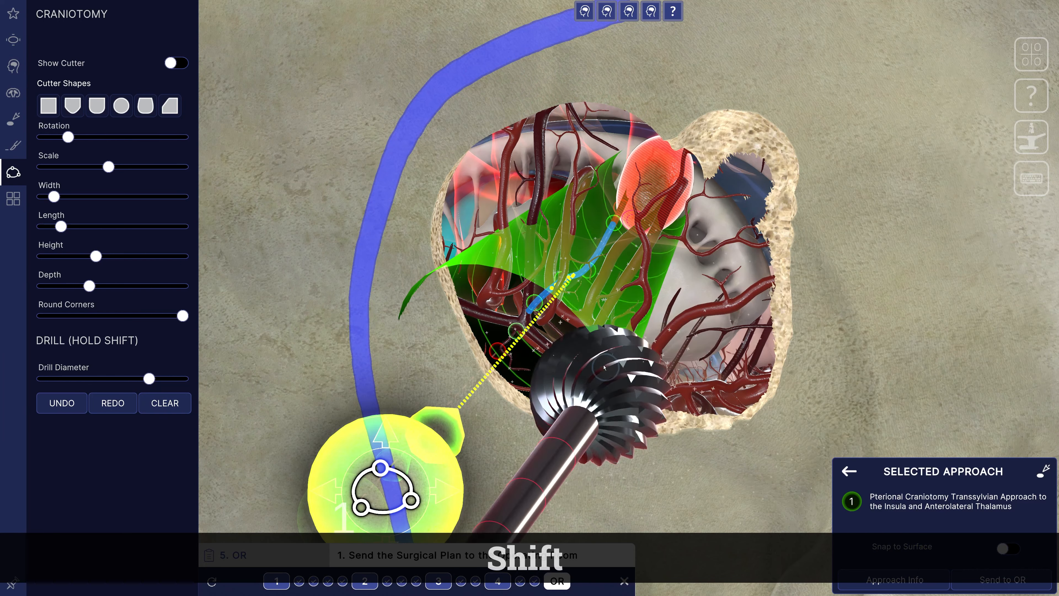
{"action": "left_click_drag", "start_coordinate": [558, 209], "coordinate": [554, 261]}
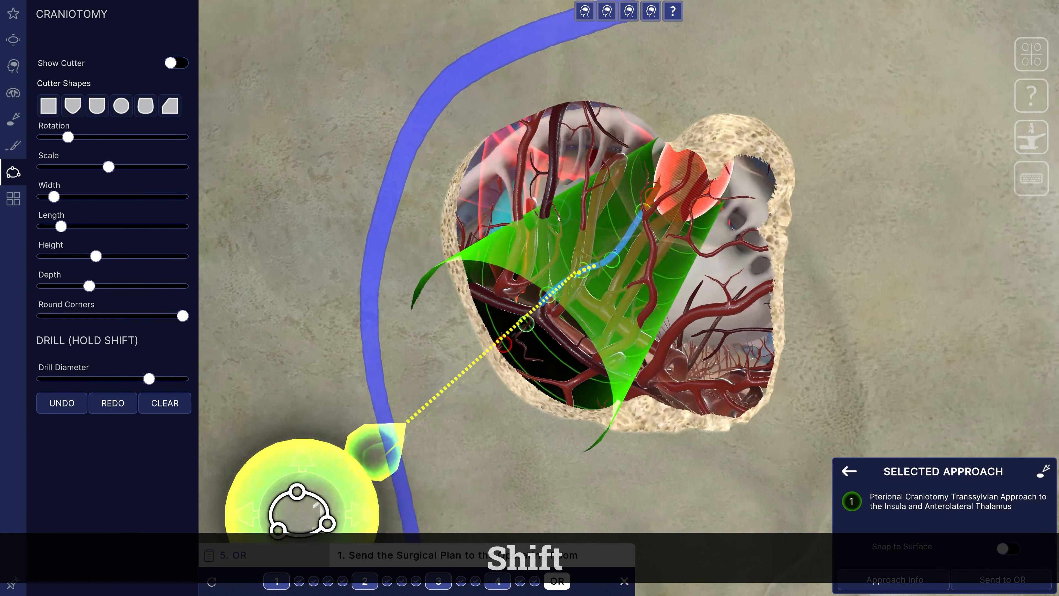
{"action": "scroll", "coordinate": [554, 260], "scroll_direction": "down", "scroll_amount": 5}
{"action": "scroll", "coordinate": [554, 261], "scroll_direction": "down", "scroll_amount": 10}
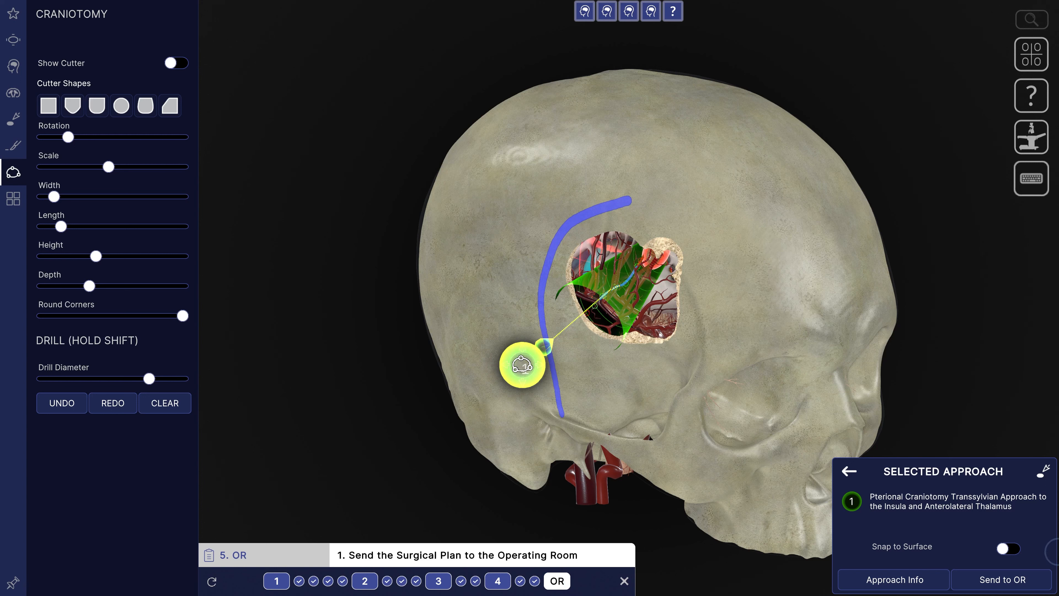
Send the surgical plan to the operating room and open the patient's body position presets
{"action": "left_click", "coordinate": [1025, 579]}
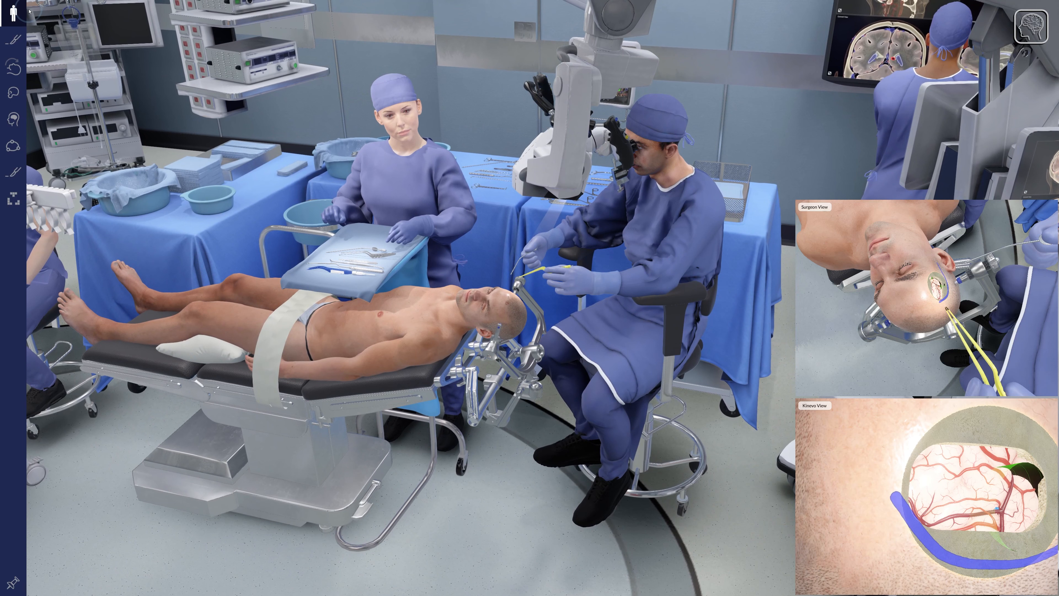
{"action": "left_click", "coordinate": [14, 13]}
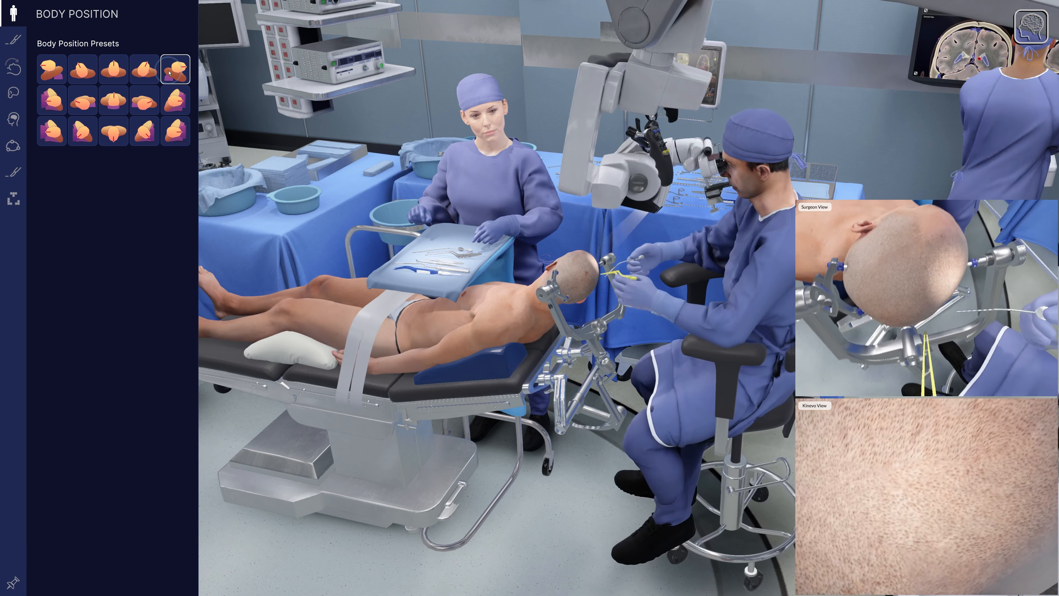
Try out various lateral, prone and supine body position presets for the patient
{"action": "left_click", "coordinate": [52, 100]}
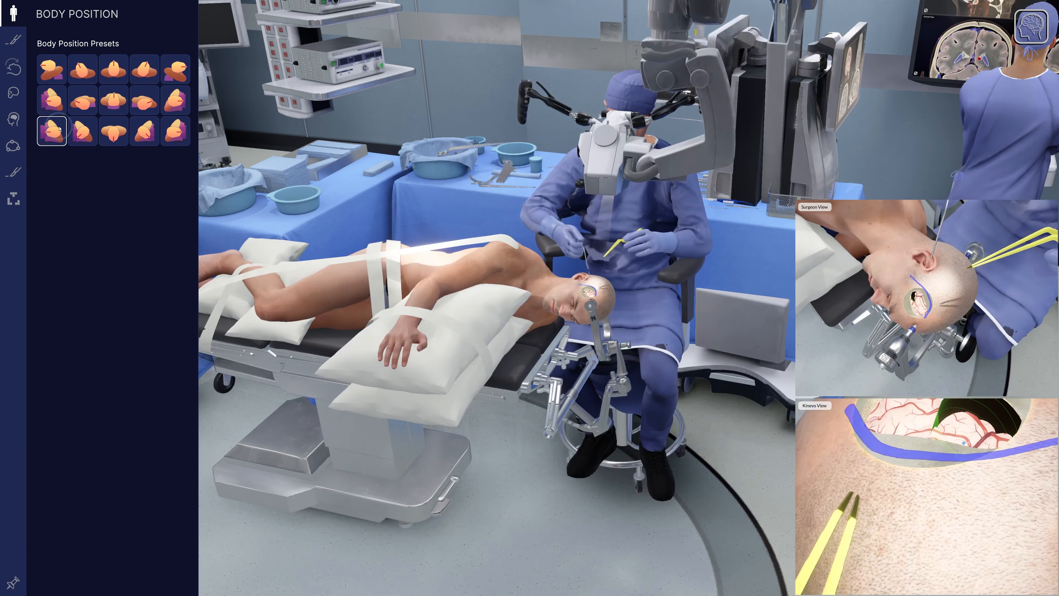
{"action": "left_click", "coordinate": [52, 131]}
{"action": "left_click", "coordinate": [105, 136]}
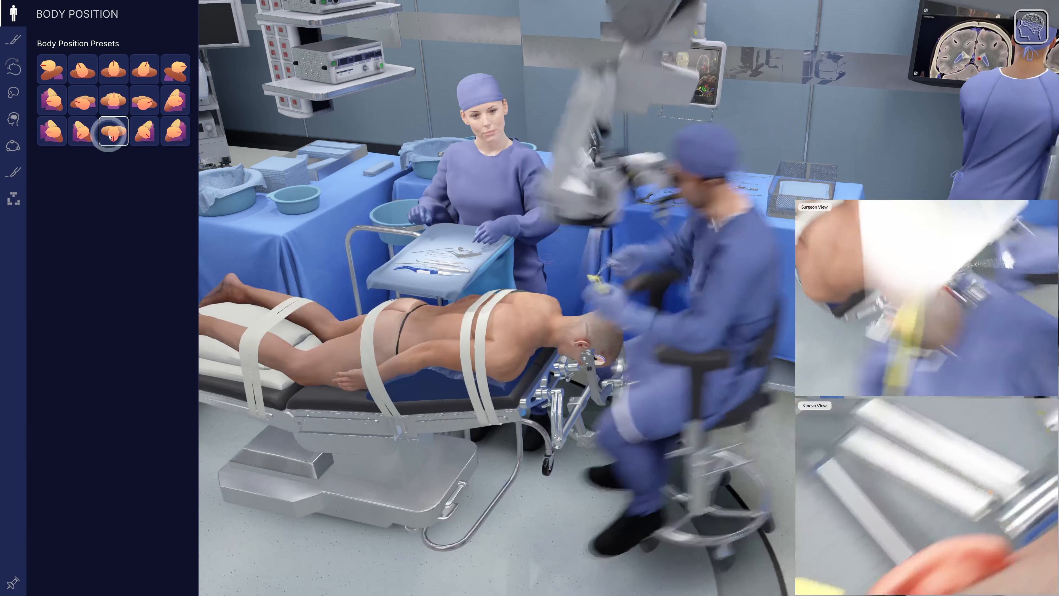
{"action": "left_click", "coordinate": [142, 134]}
{"action": "left_click", "coordinate": [168, 135]}
{"action": "left_click", "coordinate": [172, 106]}
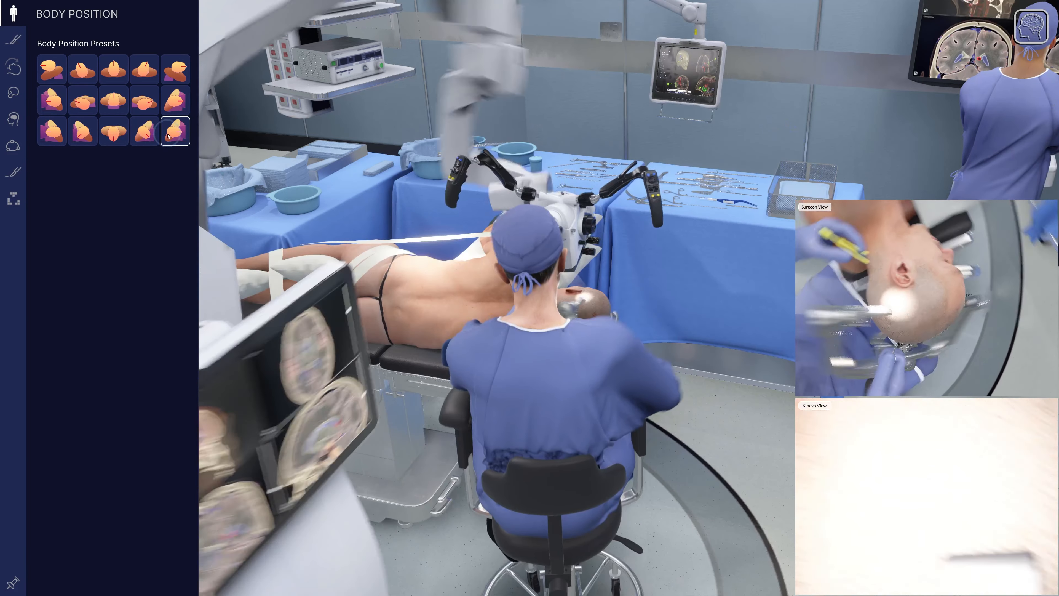
{"action": "left_click", "coordinate": [111, 100]}
{"action": "left_click", "coordinate": [88, 101]}
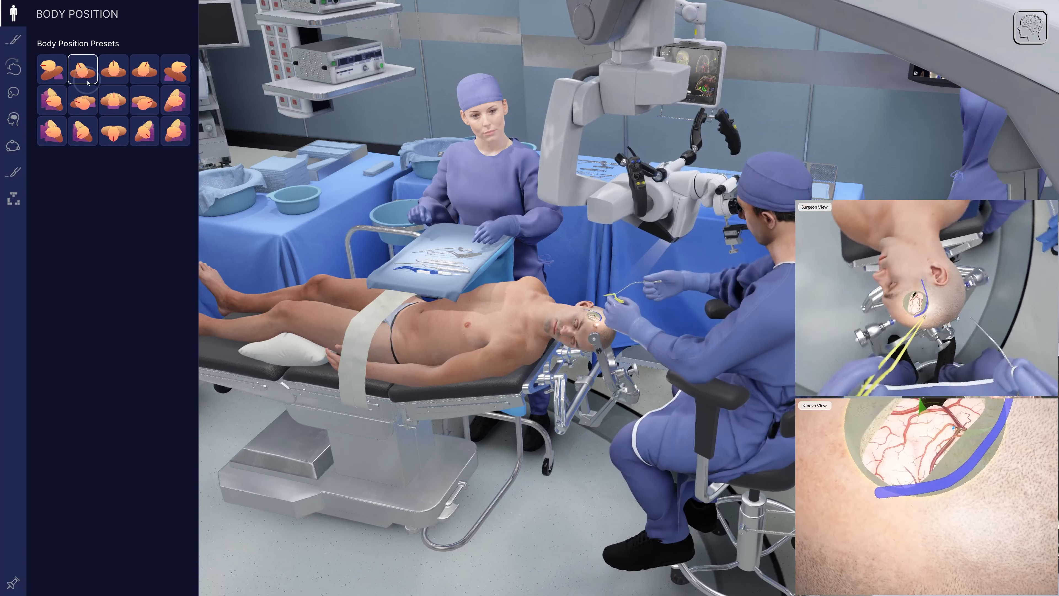
{"action": "left_click", "coordinate": [88, 83]}
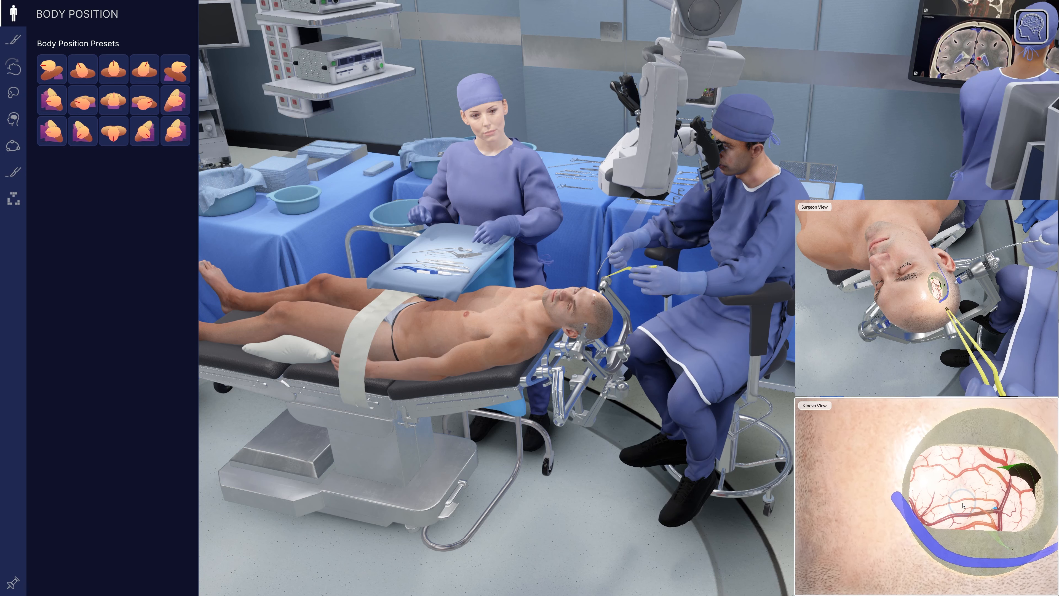
Remove the brain surface from view to expose the tumor through the opening, and open the head adjustment controls
{"action": "key", "text": "r"}
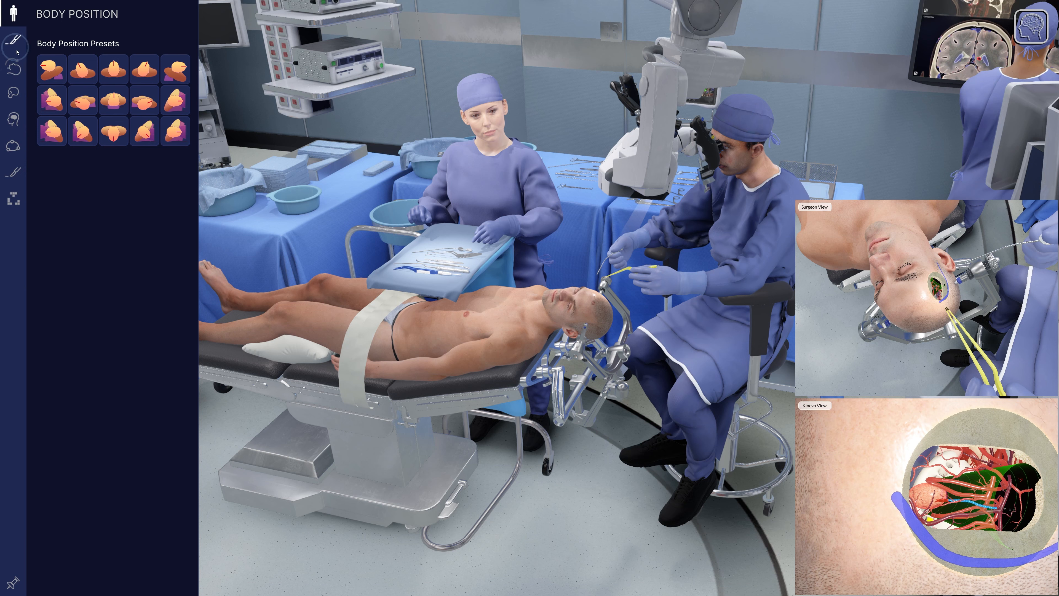
{"action": "left_click", "coordinate": [14, 65]}
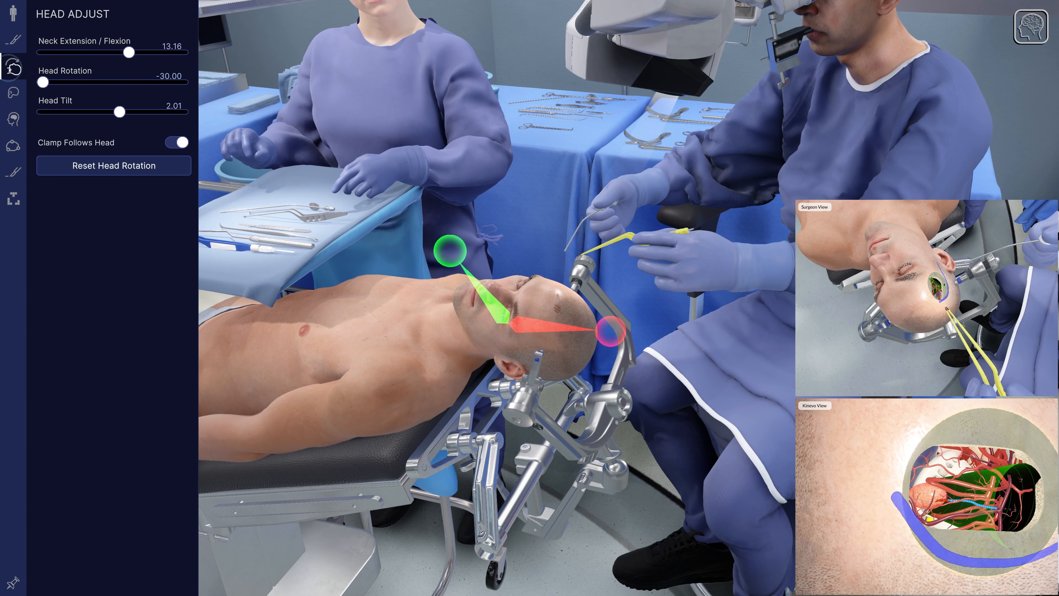
{"action": "scroll", "coordinate": [582, 519], "scroll_direction": "up", "scroll_amount": 3}
{"action": "left_click_drag", "start_coordinate": [582, 519], "coordinate": [603, 504]}
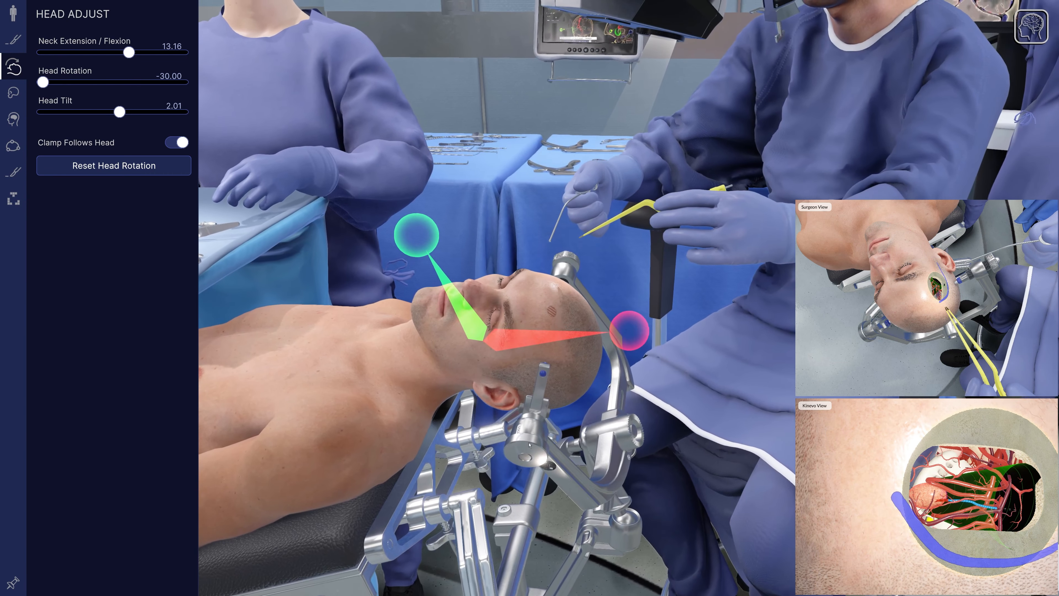
{"action": "left_click_drag", "start_coordinate": [530, 427], "coordinate": [495, 416]}
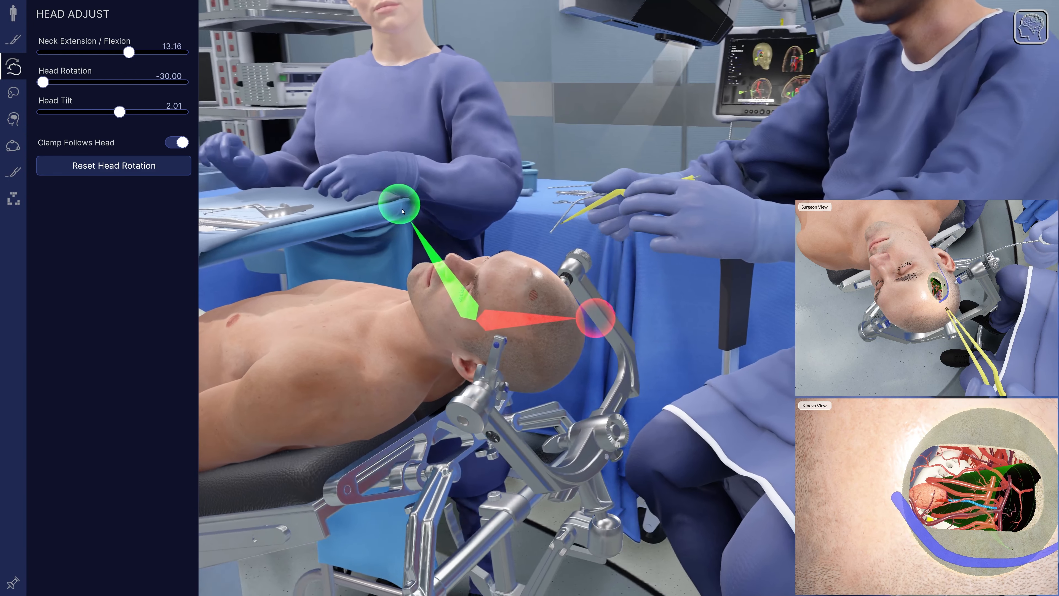
Reposition the patient's head with the green and red handles, changing its neck extension, rotation and tilt
{"action": "left_click_drag", "start_coordinate": [402, 210], "coordinate": [388, 211]}
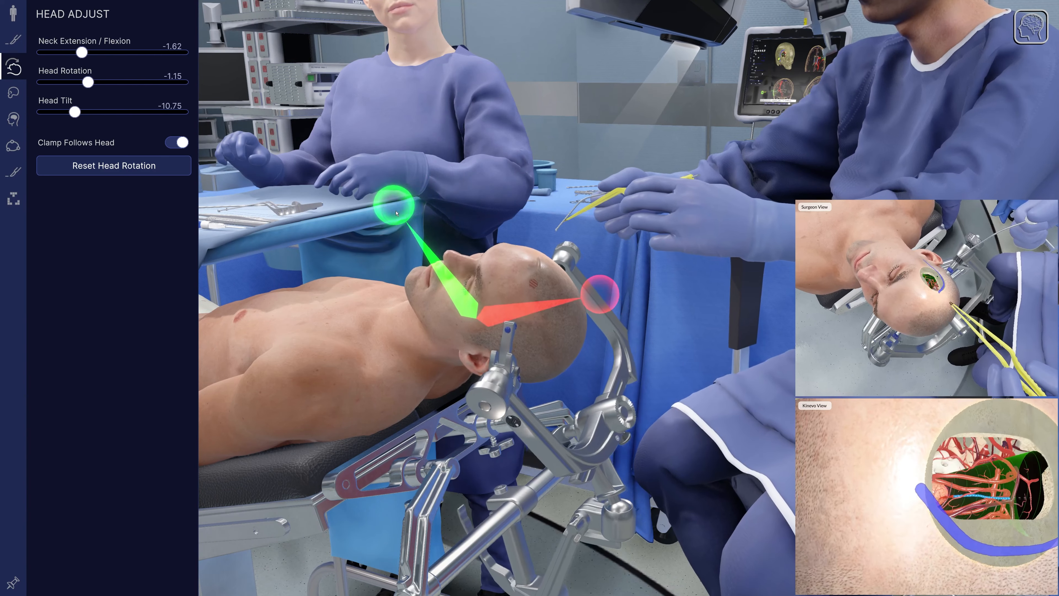
{"action": "left_click_drag", "start_coordinate": [505, 223], "coordinate": [465, 216]}
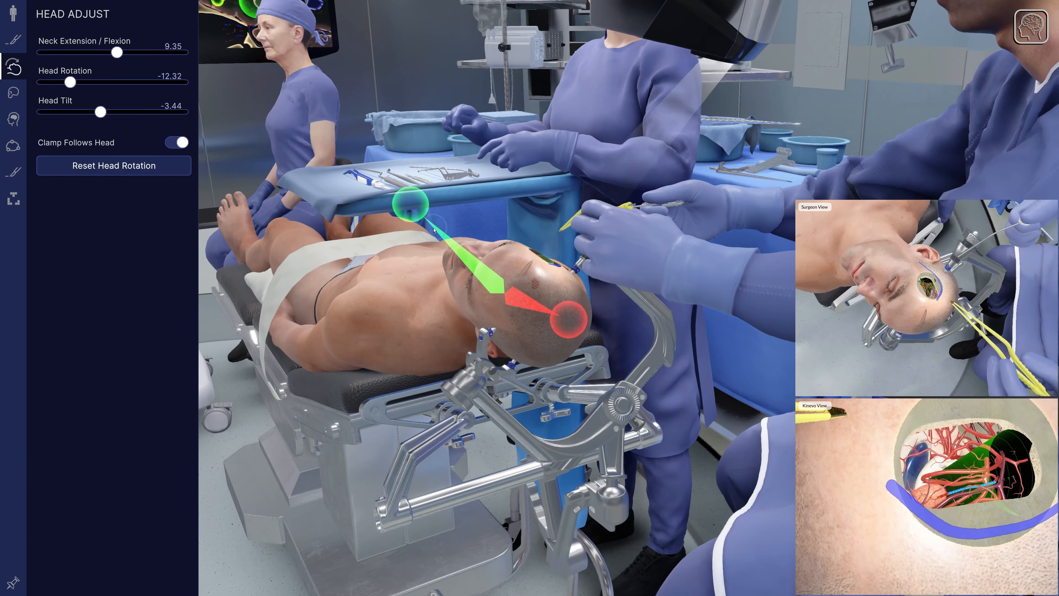
{"action": "left_click_drag", "start_coordinate": [309, 321], "coordinate": [653, 386]}
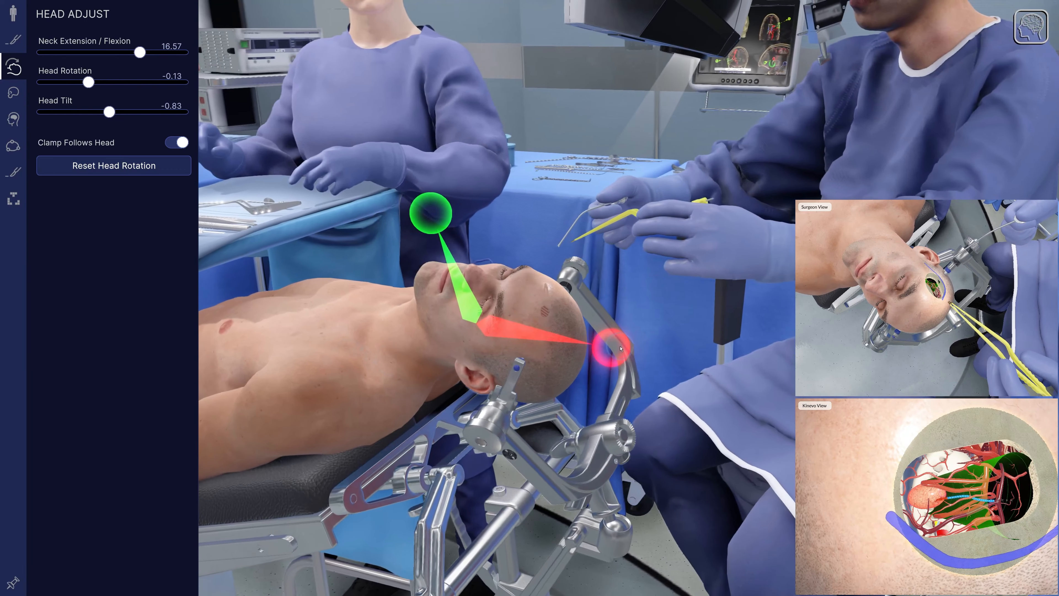
{"action": "left_click_drag", "start_coordinate": [604, 351], "coordinate": [586, 361]}
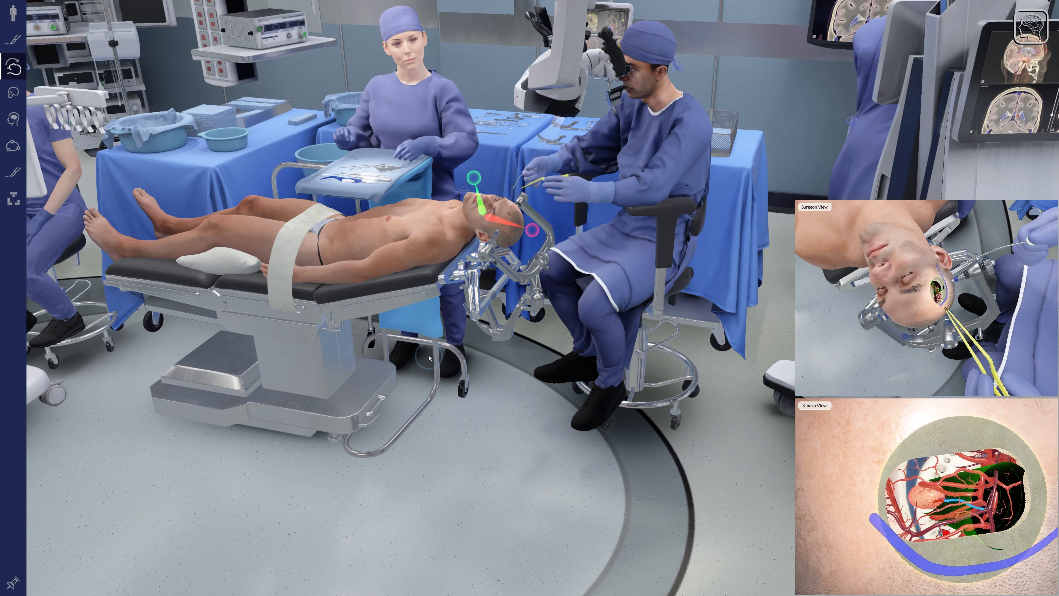
Open the skull clamp settings, and turn the pin zones off and back on
{"action": "left_click", "coordinate": [14, 91]}
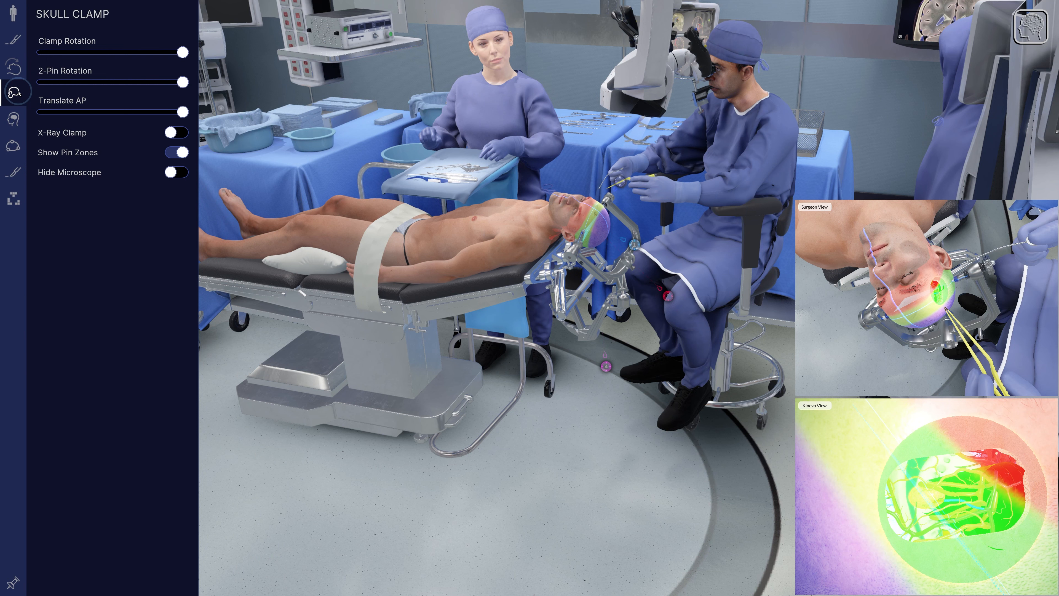
{"action": "left_click_drag", "start_coordinate": [644, 357], "coordinate": [607, 332]}
{"action": "scroll", "coordinate": [607, 332], "scroll_direction": "up", "scroll_amount": 5}
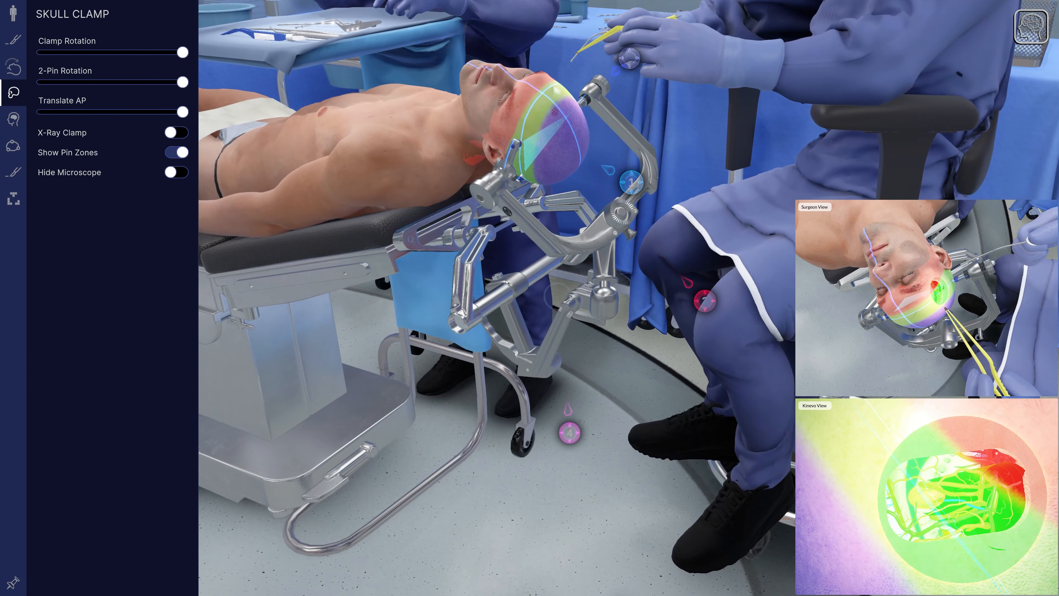
{"action": "left_click", "coordinate": [177, 156]}
{"action": "left_click", "coordinate": [177, 156]}
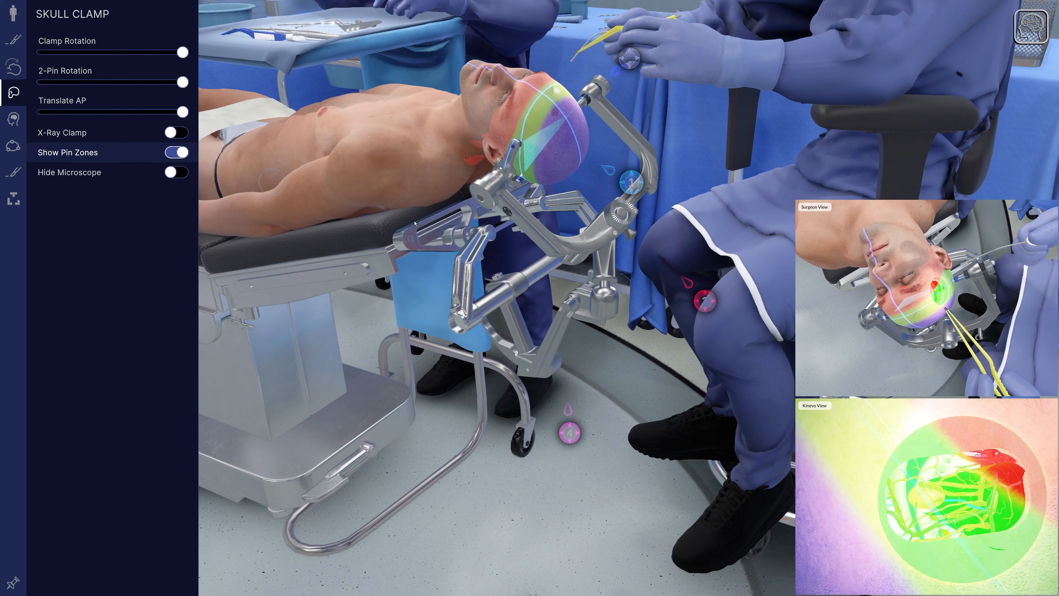
Shift the skull clamp with its blue handle 1 and inspect the pin placement against the coloured head zones
{"action": "middle_click_drag", "start_coordinate": [669, 257], "coordinate": [690, 410]}
{"action": "scroll", "coordinate": [531, 338], "scroll_direction": "up", "scroll_amount": 4}
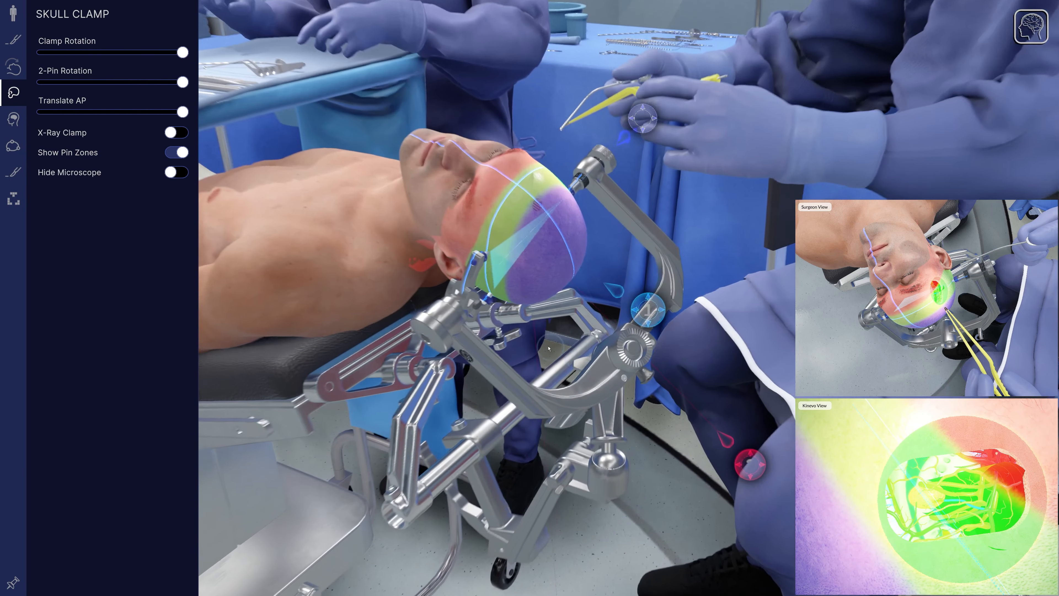
{"action": "middle_click_drag", "start_coordinate": [530, 341], "coordinate": [526, 320]}
{"action": "left_click_drag", "start_coordinate": [643, 302], "coordinate": [619, 229]}
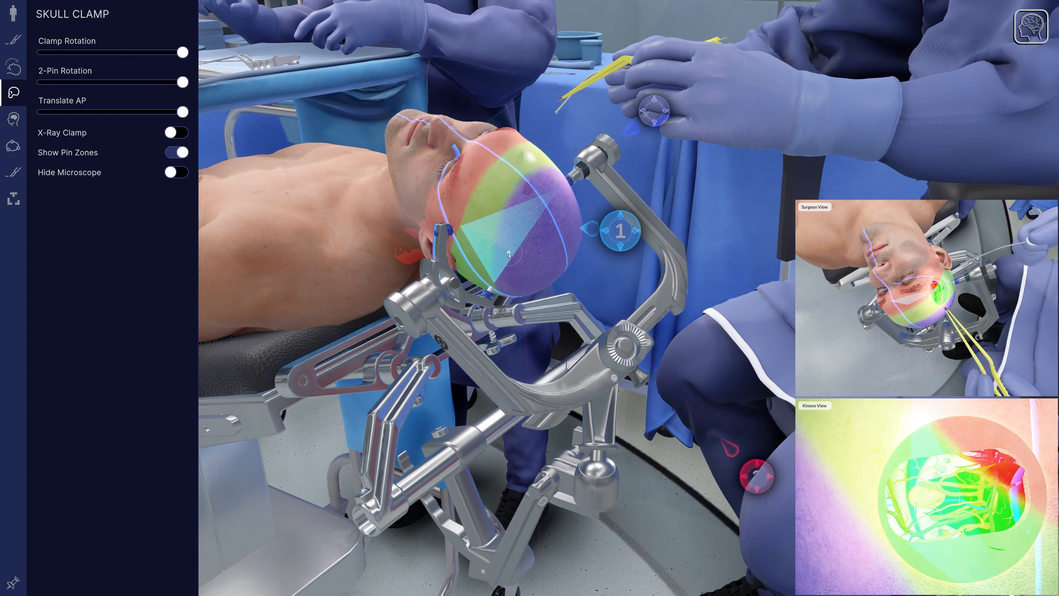
{"action": "middle_click_drag", "start_coordinate": [502, 260], "coordinate": [586, 358]}
{"action": "scroll", "coordinate": [490, 288], "scroll_direction": "up", "scroll_amount": 4}
{"action": "scroll", "coordinate": [600, 356], "scroll_direction": "up", "scroll_amount": 3}
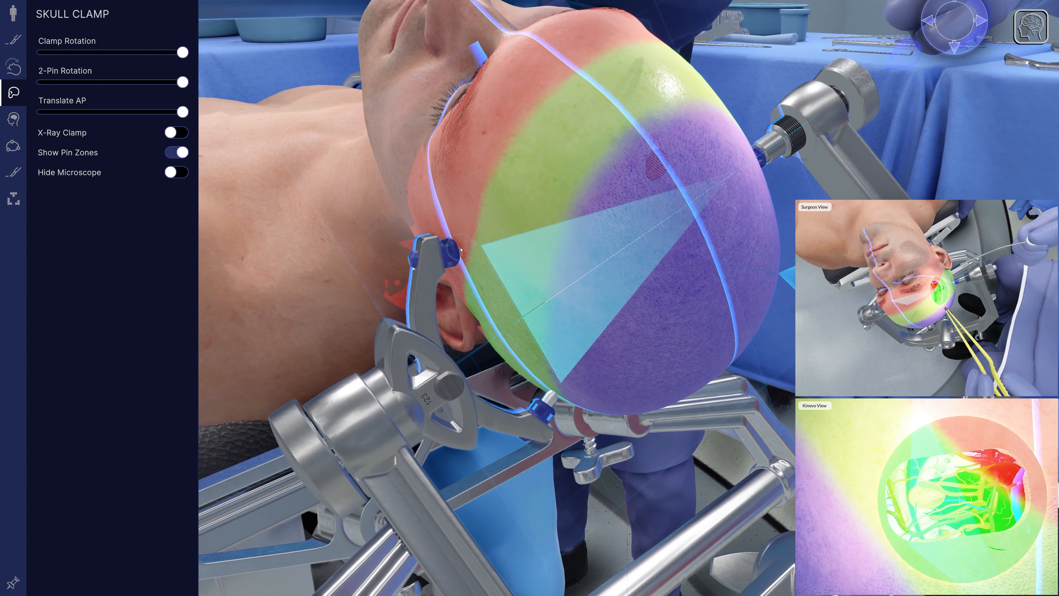
{"action": "middle_click_drag", "start_coordinate": [631, 374], "coordinate": [573, 351]}
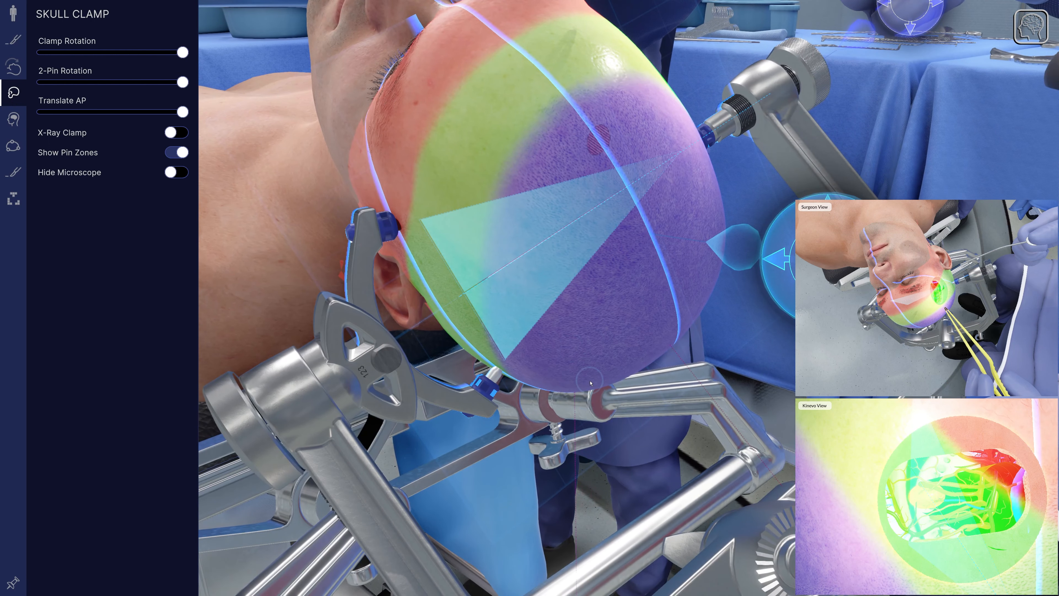
{"action": "scroll", "coordinate": [589, 388], "scroll_direction": "down", "scroll_amount": 5}
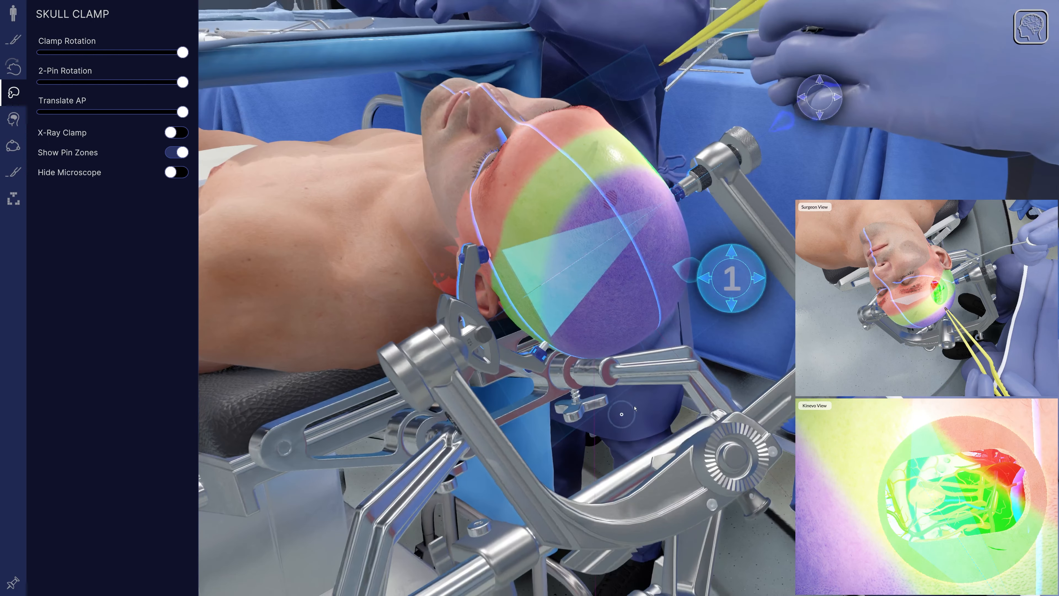
Hide the microscope and inspect the skull clamp's pins against the coloured head zones from several angles
{"action": "middle_click_drag", "start_coordinate": [588, 388], "coordinate": [561, 388]}
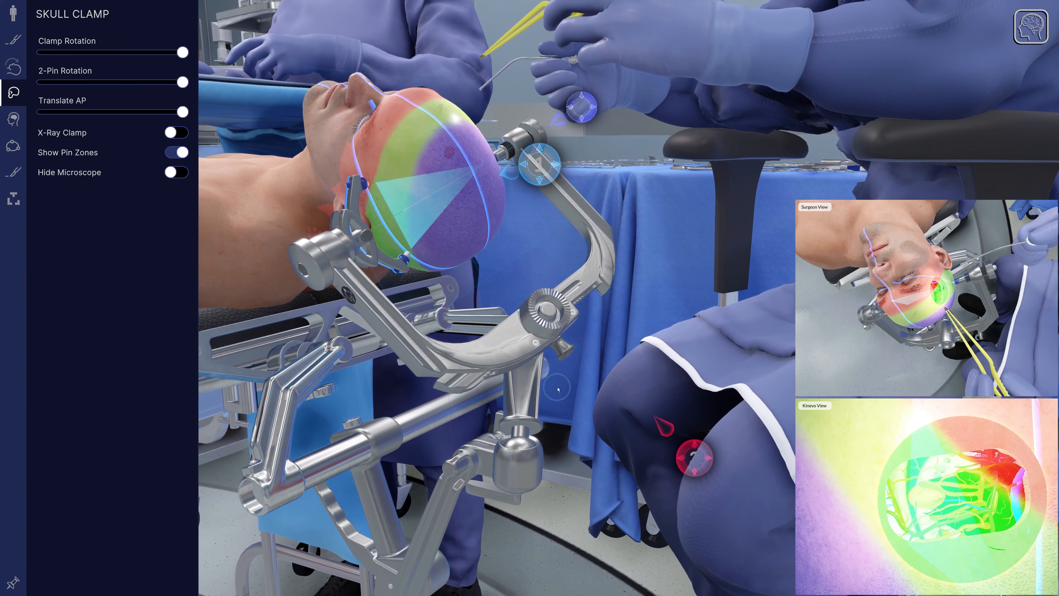
{"action": "key", "text": "m"}
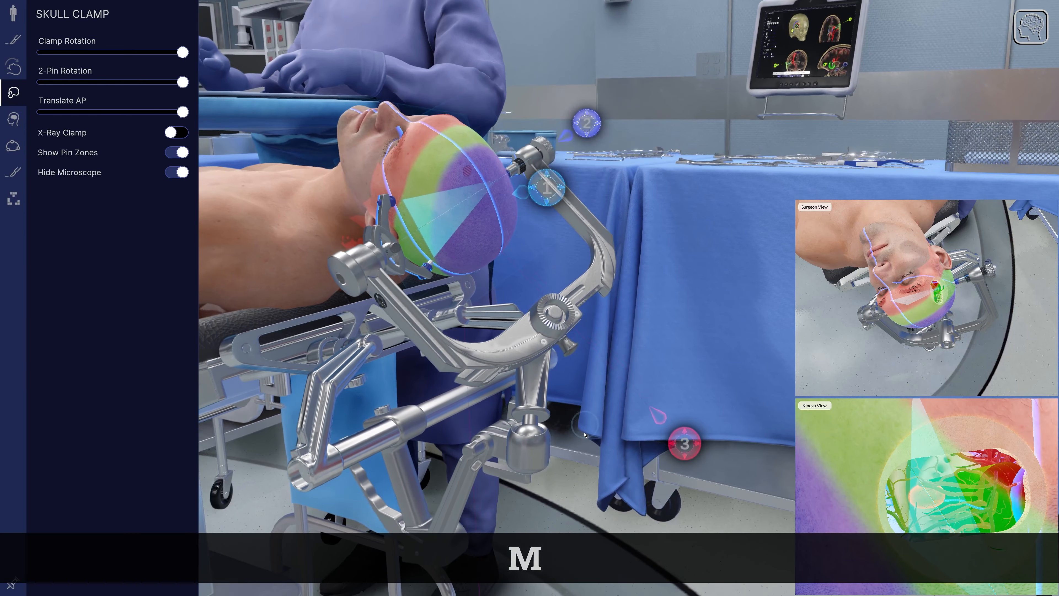
{"action": "middle_click_drag", "start_coordinate": [579, 443], "coordinate": [668, 281]}
{"action": "left_click_drag", "start_coordinate": [622, 214], "coordinate": [663, 400]}
{"action": "middle_click_drag", "start_coordinate": [684, 200], "coordinate": [520, 155]}
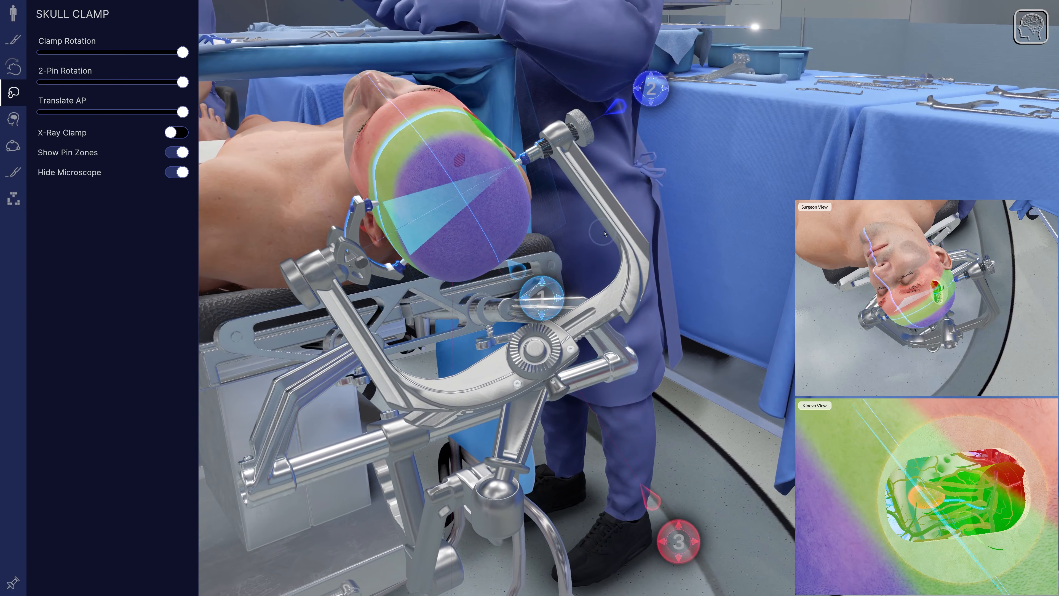
{"action": "middle_click_drag", "start_coordinate": [605, 234], "coordinate": [637, 267]}
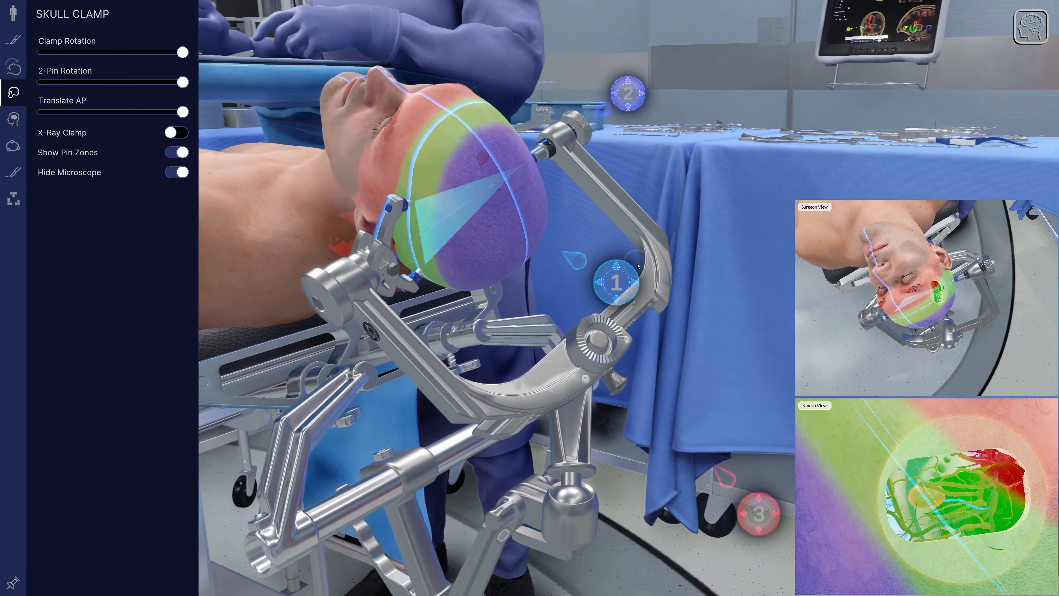
Nudge the skull clamp slightly with its blue handle 1, and turn off the pin zones
{"action": "mouse_move", "coordinate": [623, 282]}
{"action": "left_mouse_down"}
{"action": "mouse_move", "coordinate": [592, 200]}
{"action": "mouse_move", "coordinate": [626, 294]}
{"action": "mouse_move", "coordinate": [598, 307]}
{"action": "mouse_move", "coordinate": [634, 371]}
{"action": "mouse_move", "coordinate": [615, 287]}
{"action": "left_mouse_up"}
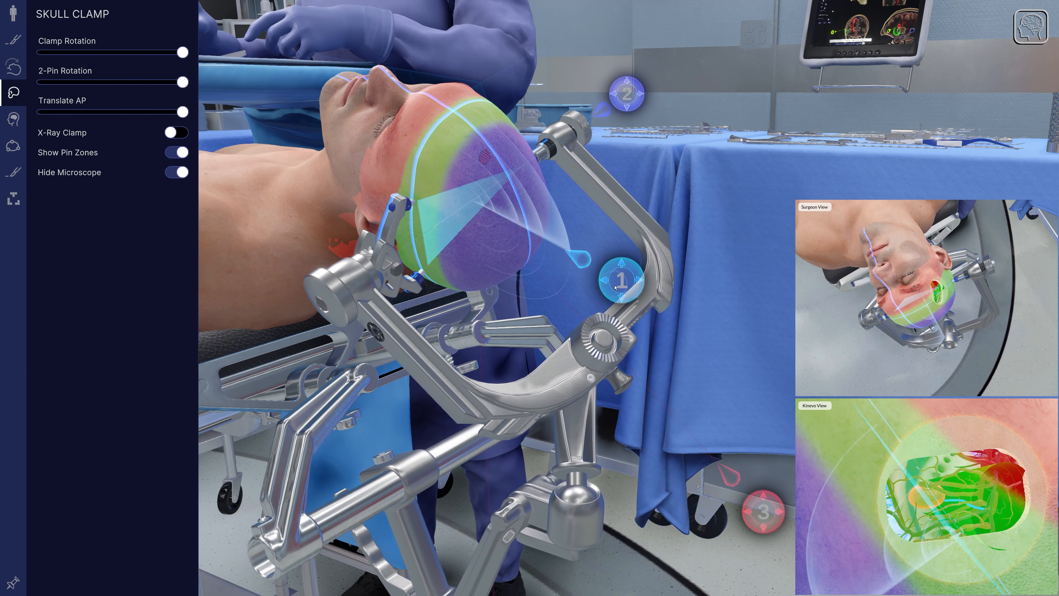
{"action": "left_click_drag", "start_coordinate": [650, 194], "coordinate": [571, 189]}
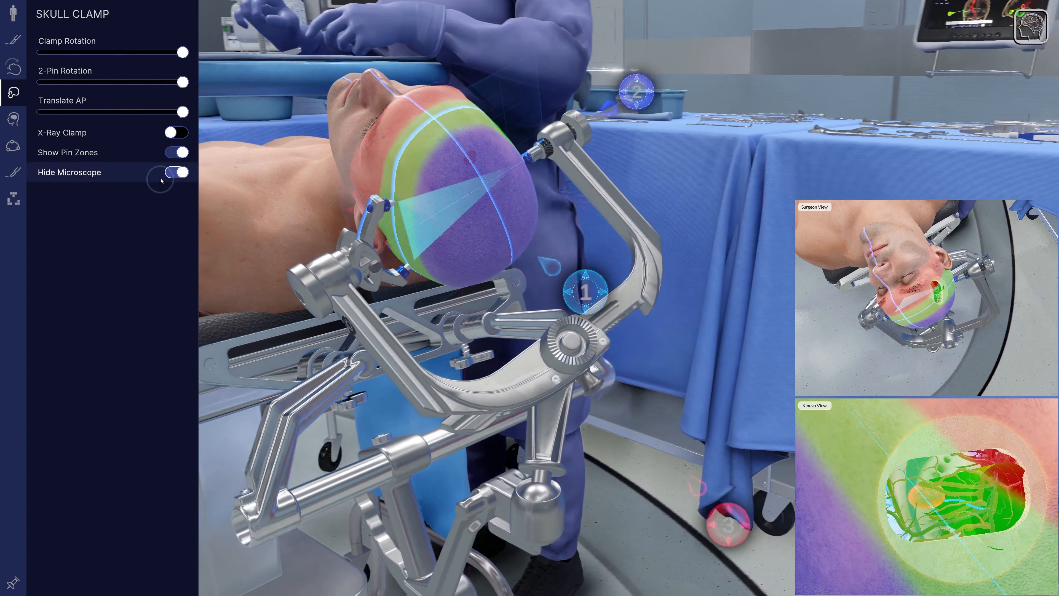
{"action": "left_click", "coordinate": [172, 153]}
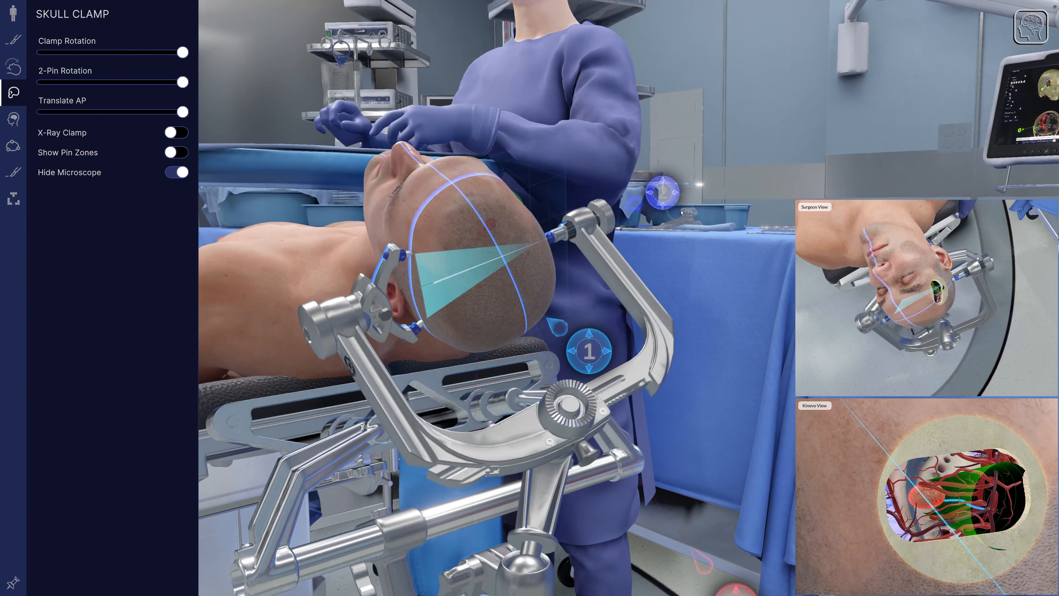
Swing the skull clamp up and down around the head with handle 2, ending with the single-pin side lowered
{"action": "left_click_drag", "start_coordinate": [676, 330], "coordinate": [703, 255]}
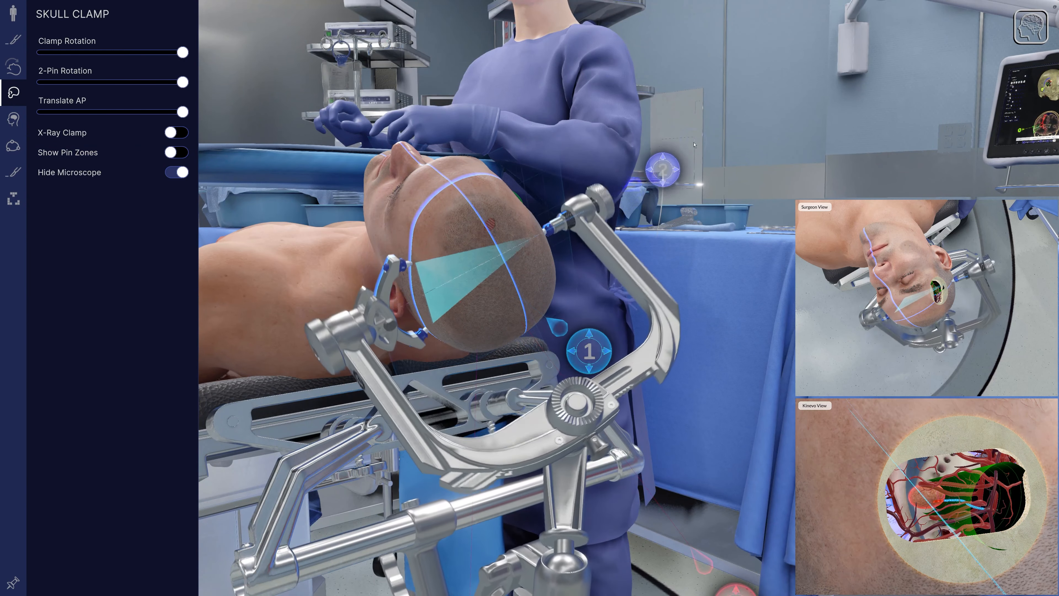
{"action": "left_click_drag", "start_coordinate": [694, 145], "coordinate": [721, 234]}
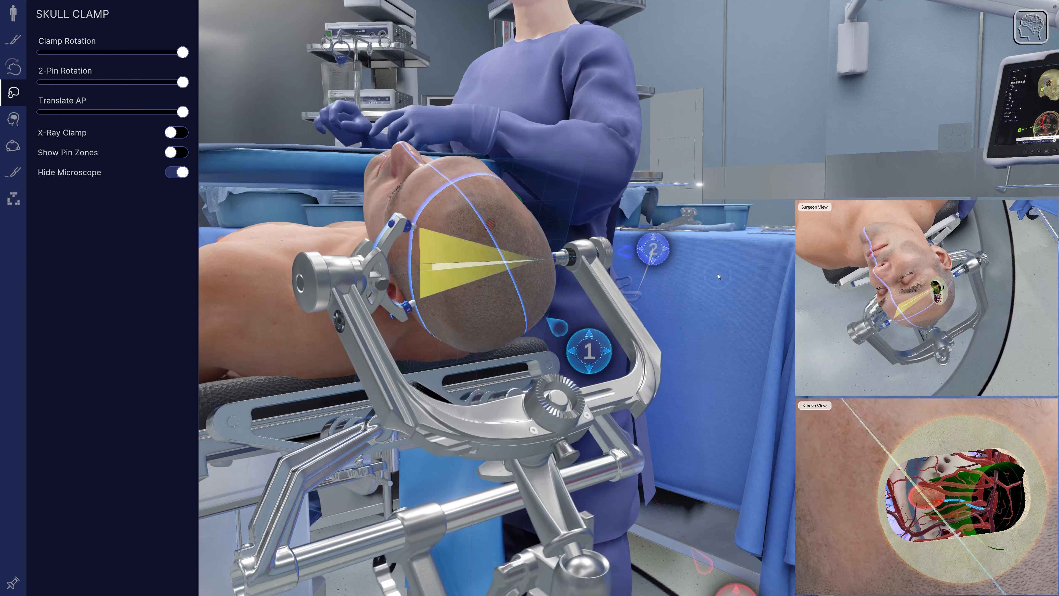
{"action": "left_click_drag", "start_coordinate": [717, 271], "coordinate": [670, 161]}
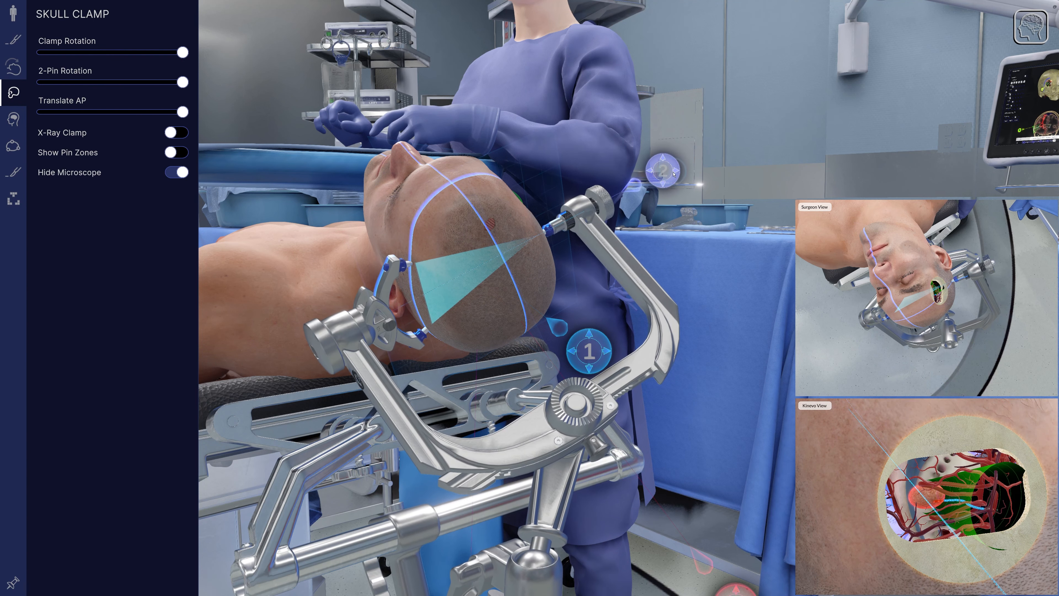
{"action": "left_click_drag", "start_coordinate": [674, 184], "coordinate": [655, 315]}
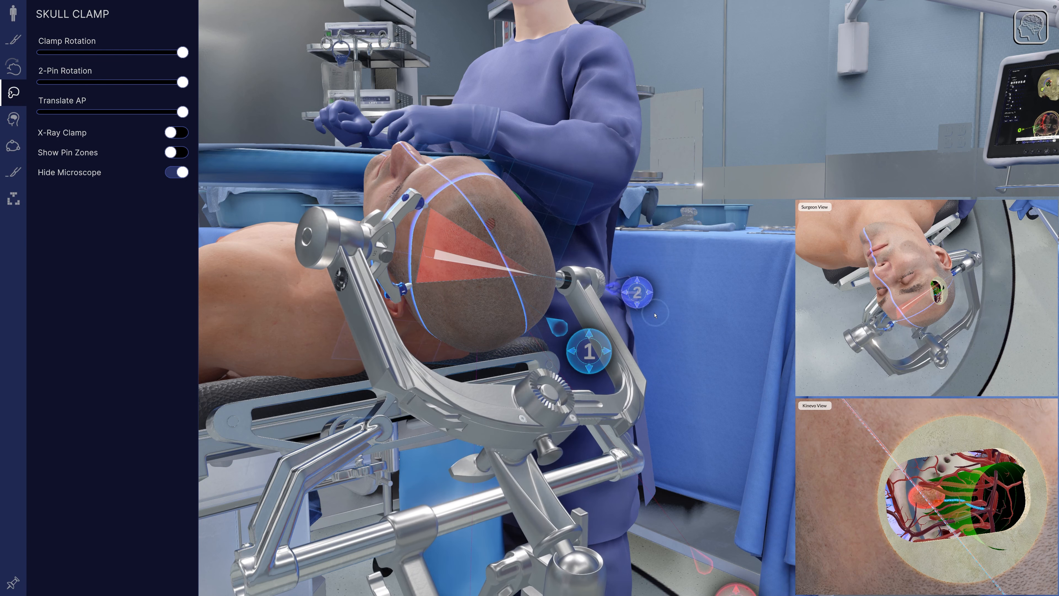
Tilt the skull clamp back up slightly with handle 2 until the pin axis lies roughly horizontal
{"action": "scroll", "coordinate": [449, 264], "scroll_direction": "up", "scroll_amount": 5}
{"action": "middle_click_drag", "start_coordinate": [450, 265], "coordinate": [655, 288]}
{"action": "scroll", "coordinate": [590, 271], "scroll_direction": "up", "scroll_amount": 2}
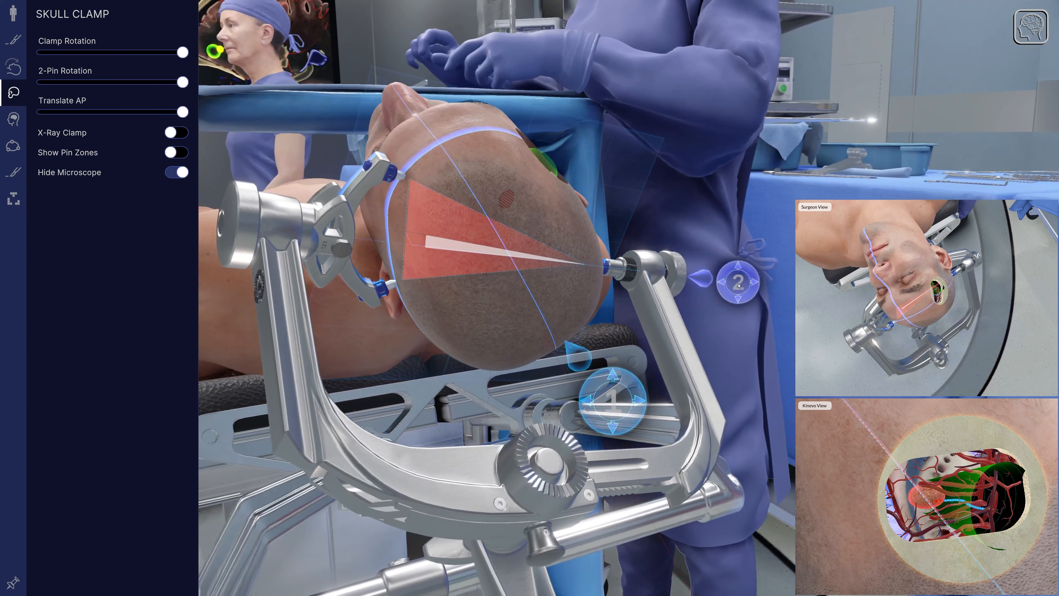
{"action": "mouse_move", "coordinate": [742, 234]}
{"action": "left_mouse_down"}
{"action": "mouse_move", "coordinate": [628, 106]}
{"action": "mouse_move", "coordinate": [711, 249]}
{"action": "mouse_move", "coordinate": [703, 224]}
{"action": "left_mouse_up"}
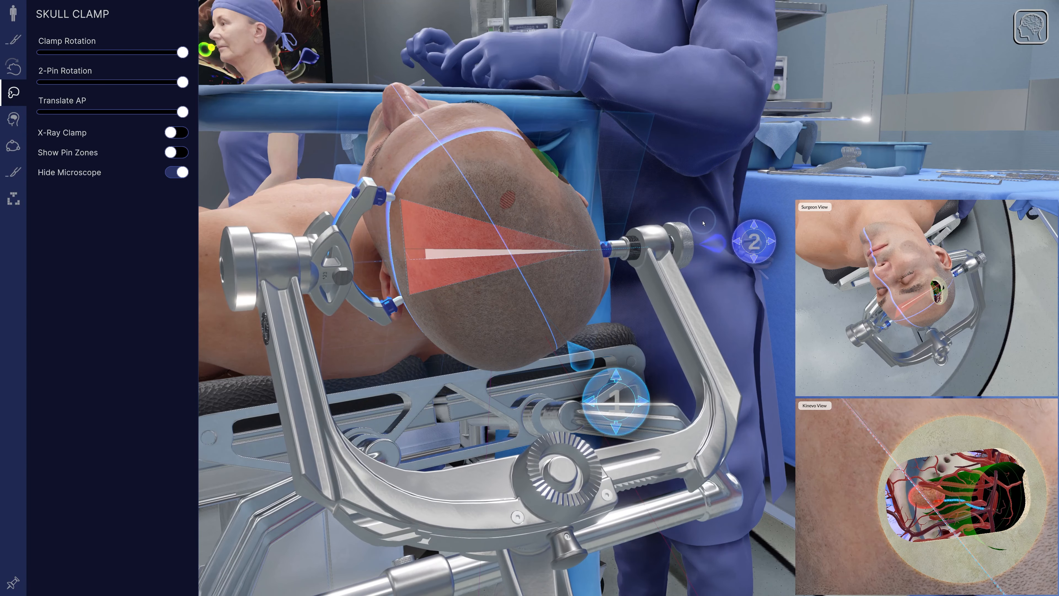
Reduce Translate AP to about three quarters of its range, and raise the clamp's single-pin side with handle 2
{"action": "left_click_drag", "start_coordinate": [190, 111], "coordinate": [92, 132]}
{"action": "left_click_drag", "start_coordinate": [148, 133], "coordinate": [177, 143]}
{"action": "left_click_drag", "start_coordinate": [759, 250], "coordinate": [737, 154]}
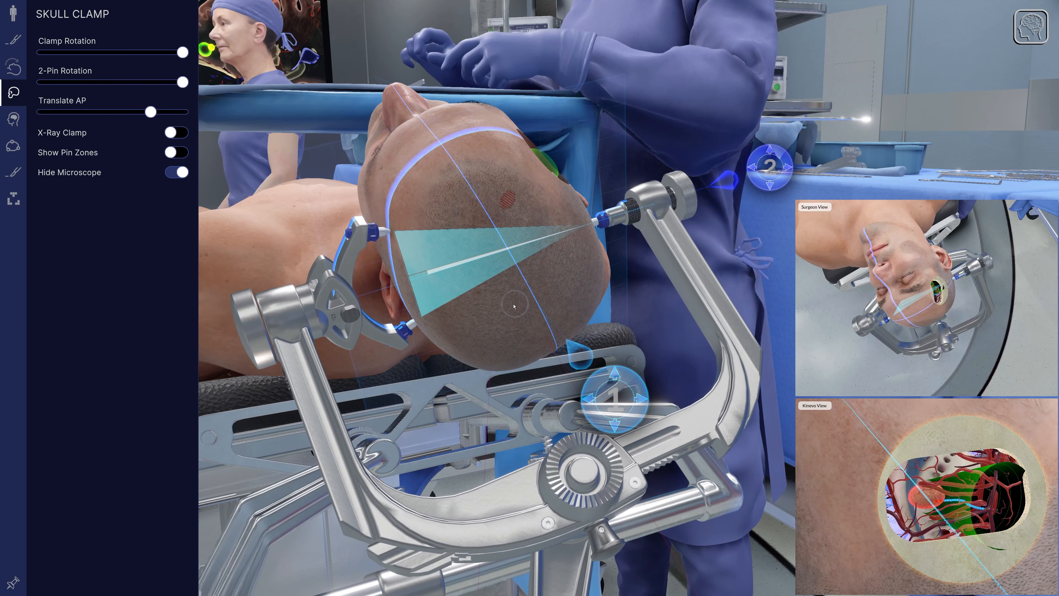
Shift the joint of the support arm below the skull clamp downward and toward the operating table with handle 3
{"action": "left_click_drag", "start_coordinate": [513, 306], "coordinate": [570, 321]}
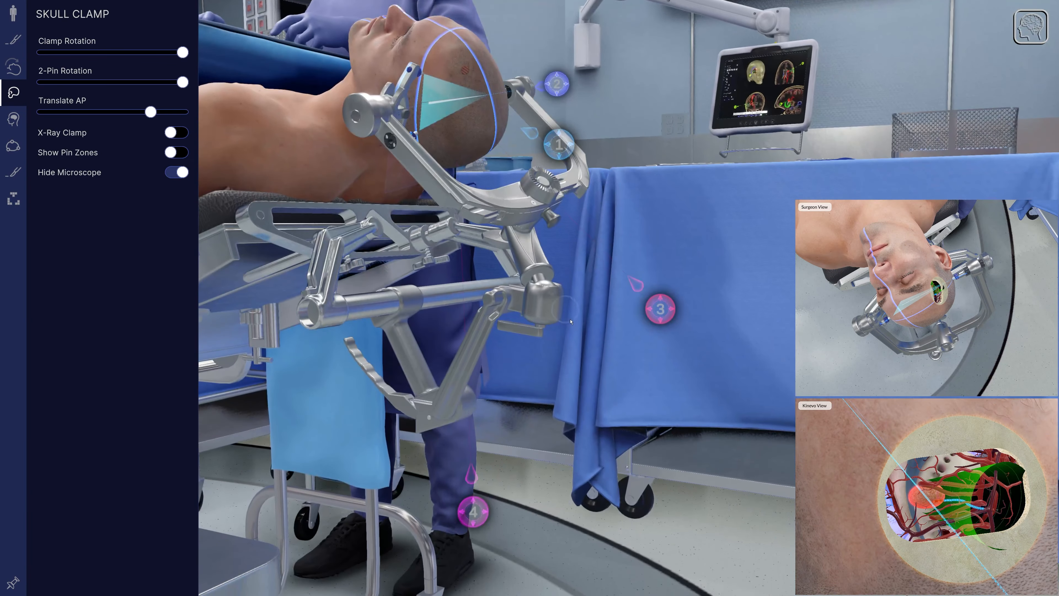
{"action": "left_click_drag", "start_coordinate": [547, 424], "coordinate": [588, 430]}
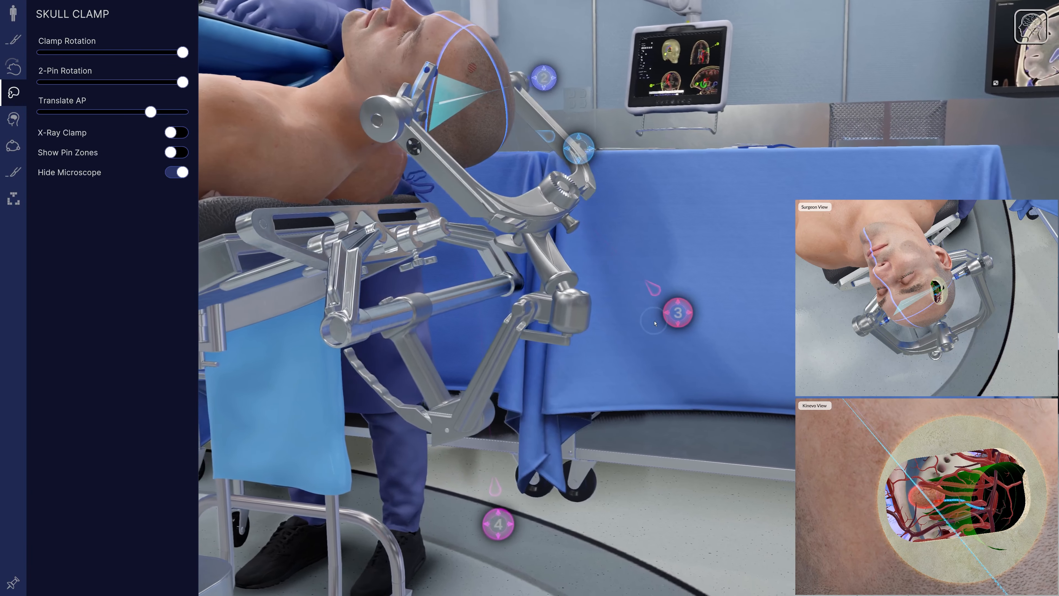
{"action": "left_click_drag", "start_coordinate": [691, 319], "coordinate": [646, 340]}
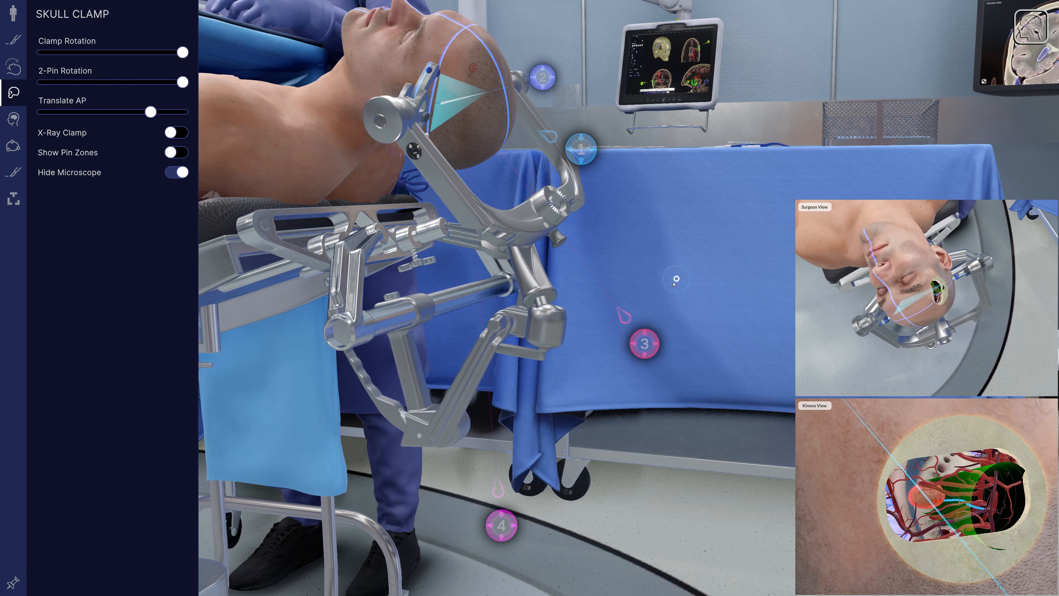
{"action": "left_click_drag", "start_coordinate": [673, 285], "coordinate": [650, 299]}
{"action": "scroll", "coordinate": [650, 299], "scroll_direction": "down", "scroll_amount": 5}
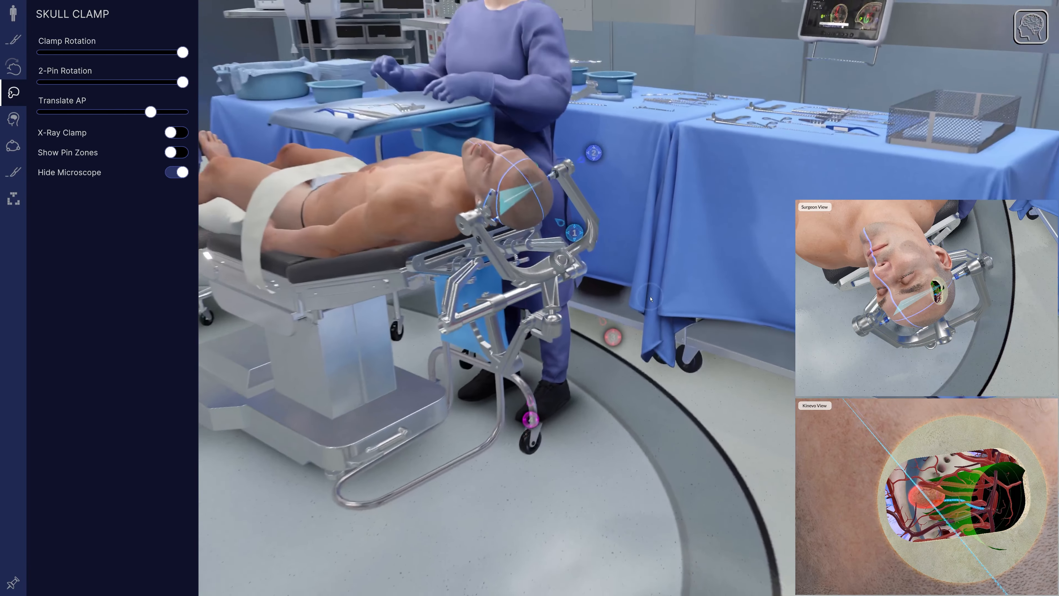
Show the microscope and surgeon again, and reposition the lower part of the clamp's support arm with handle 4
{"action": "key", "text": "m"}
{"action": "scroll", "coordinate": [526, 413], "scroll_direction": "up", "scroll_amount": 5}
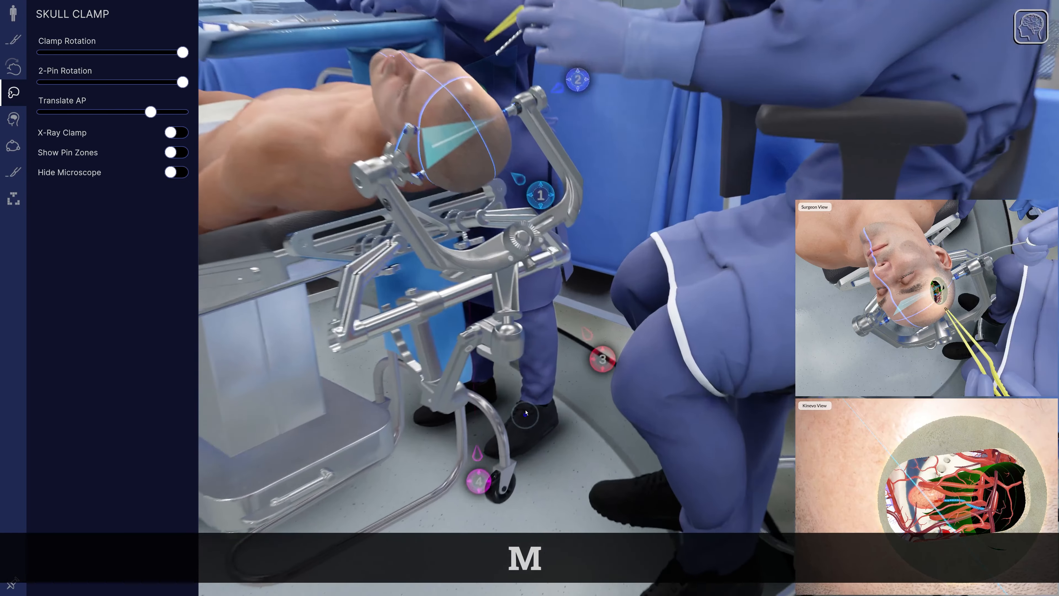
{"action": "middle_click_drag", "start_coordinate": [526, 412], "coordinate": [555, 342]}
{"action": "left_click_drag", "start_coordinate": [555, 342], "coordinate": [570, 383]}
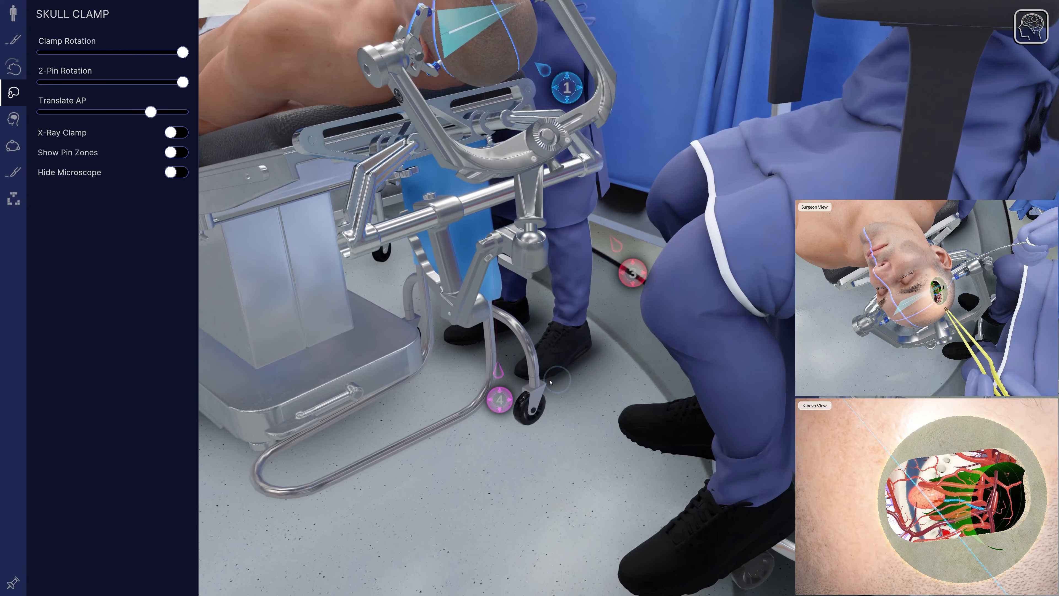
{"action": "left_click_drag", "start_coordinate": [502, 402], "coordinate": [505, 404]}
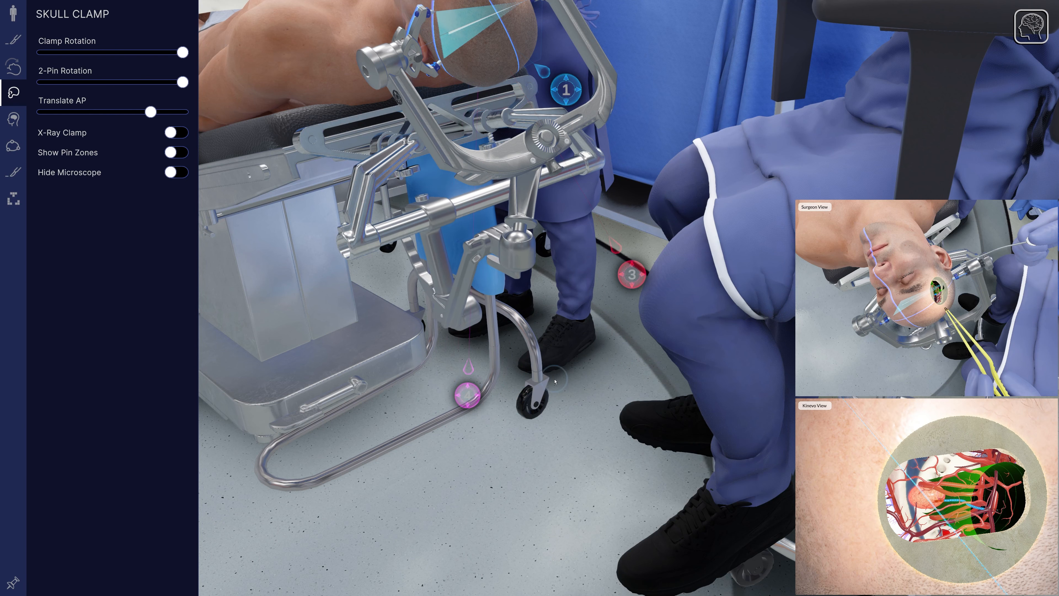
{"action": "left_click_drag", "start_coordinate": [575, 384], "coordinate": [586, 370]}
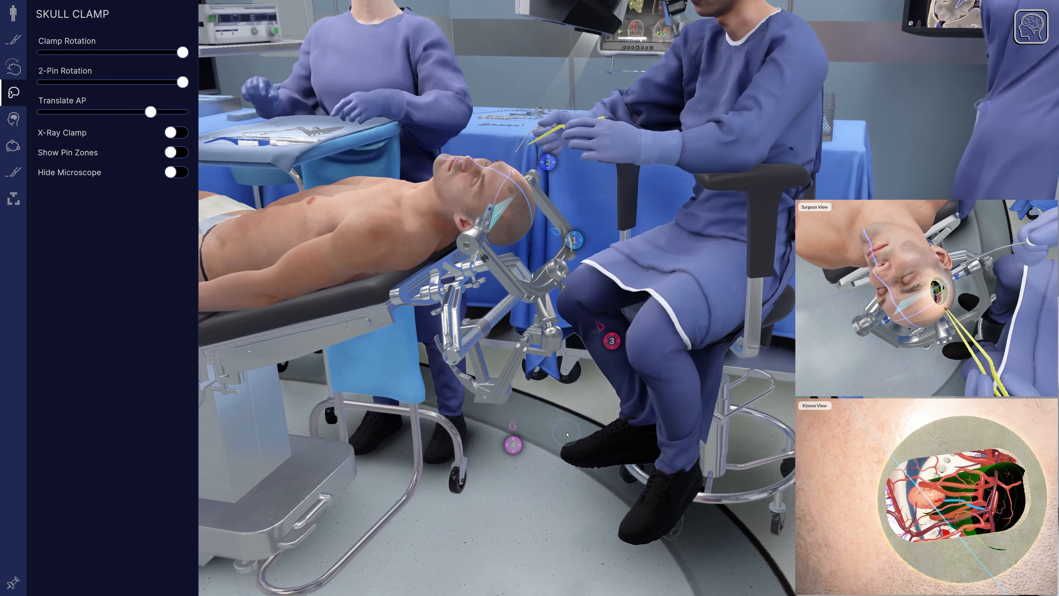
Open the craniotomy settings and move the bone opening closer to the ear with its green handle
{"action": "left_click_drag", "start_coordinate": [625, 192], "coordinate": [551, 262]}
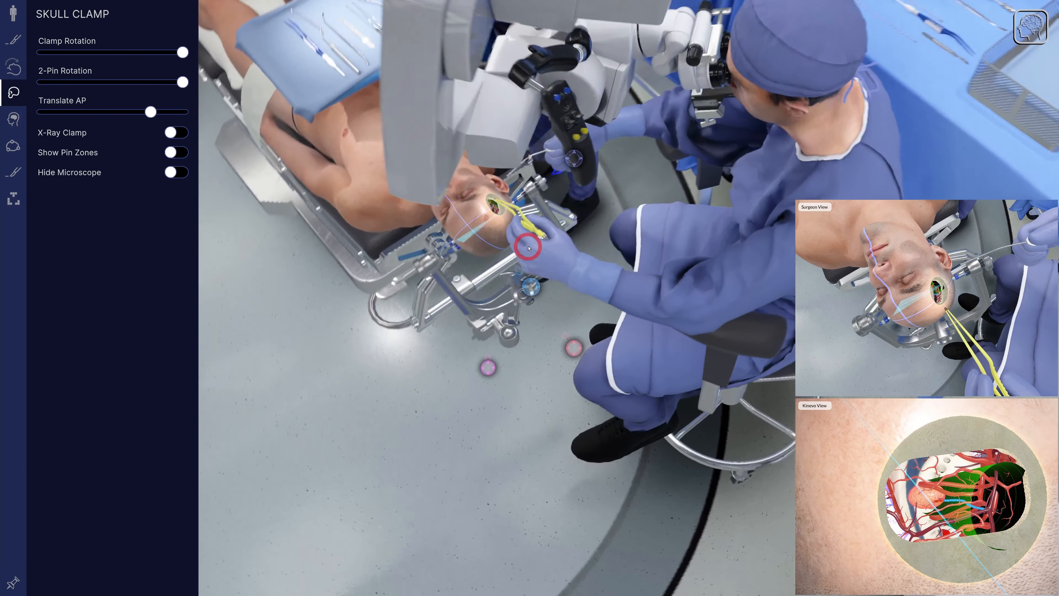
{"action": "scroll", "coordinate": [528, 248], "scroll_direction": "up", "scroll_amount": 5}
{"action": "middle_click_drag", "start_coordinate": [563, 230], "coordinate": [715, 428]}
{"action": "scroll", "coordinate": [715, 427], "scroll_direction": "up", "scroll_amount": 4}
{"action": "left_click_drag", "start_coordinate": [536, 298], "coordinate": [471, 309]}
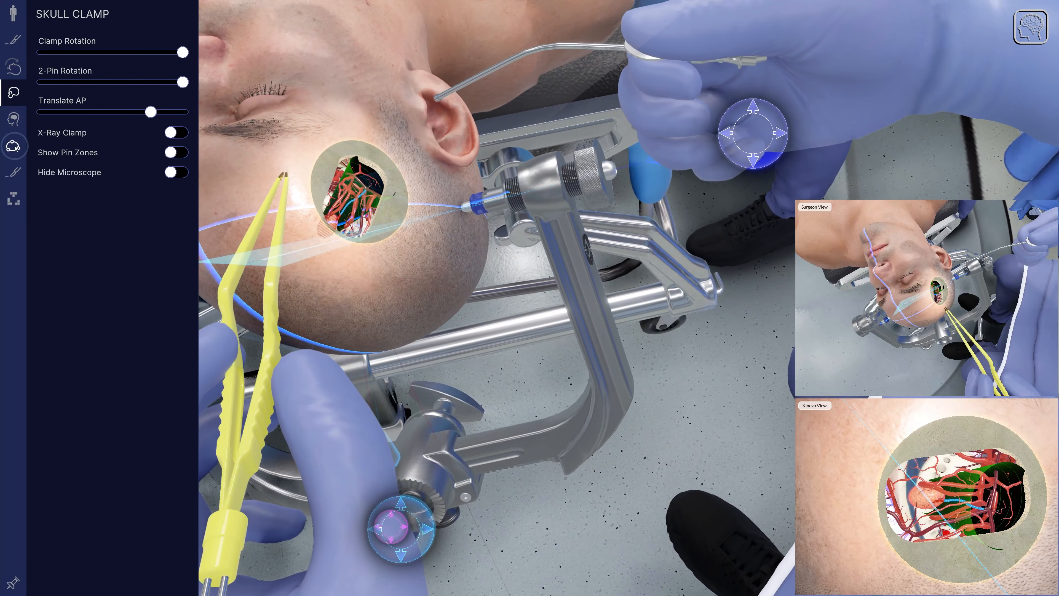
{"action": "left_click", "coordinate": [24, 156]}
{"action": "middle_click_drag", "start_coordinate": [379, 325], "coordinate": [473, 375]}
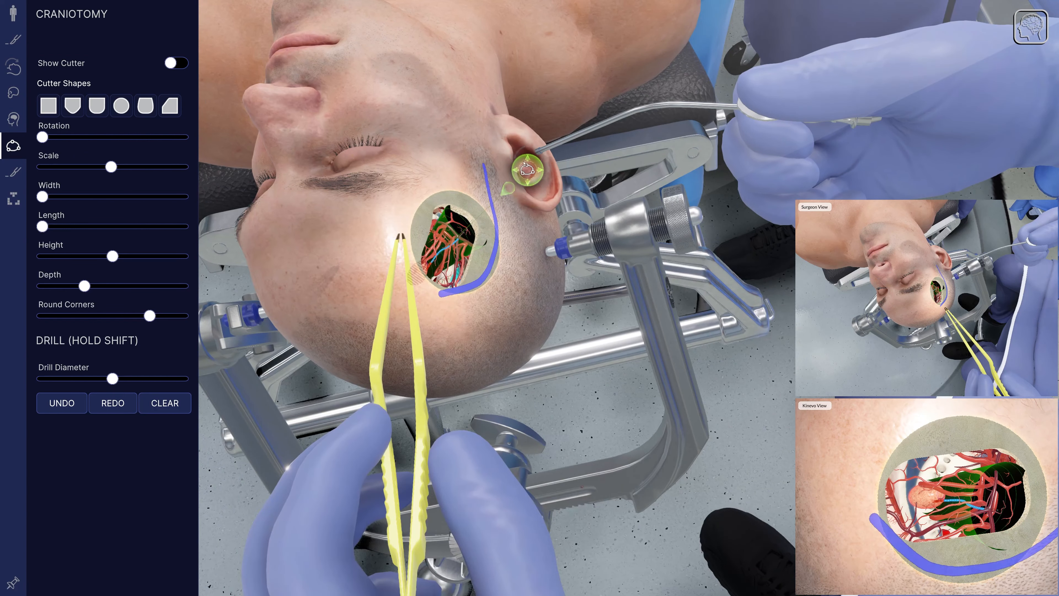
{"action": "left_click_drag", "start_coordinate": [523, 186], "coordinate": [546, 165]}
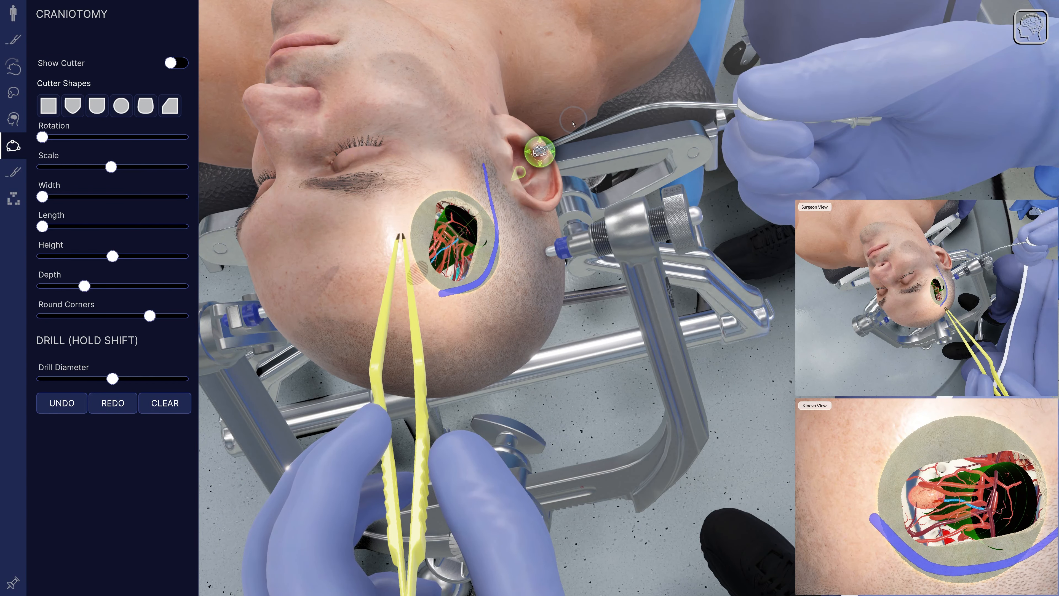
Draw a curved arrow beside the blue incision line on the exposed skull, and undo both of its strokes
{"action": "left_click", "coordinate": [17, 173]}
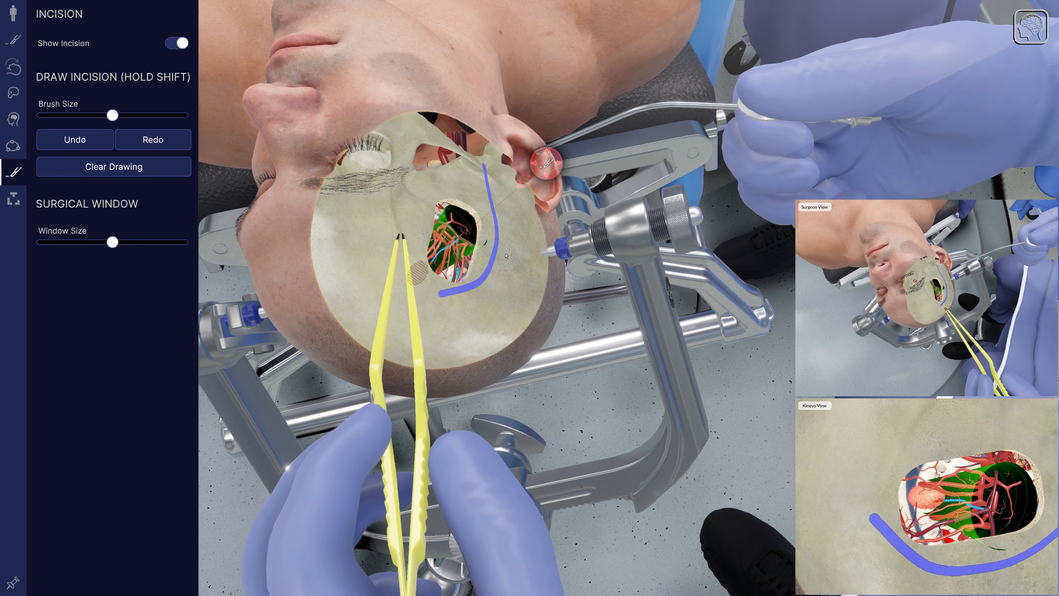
{"action": "left_click_drag", "start_coordinate": [505, 257], "coordinate": [486, 313], "text": "shift"}
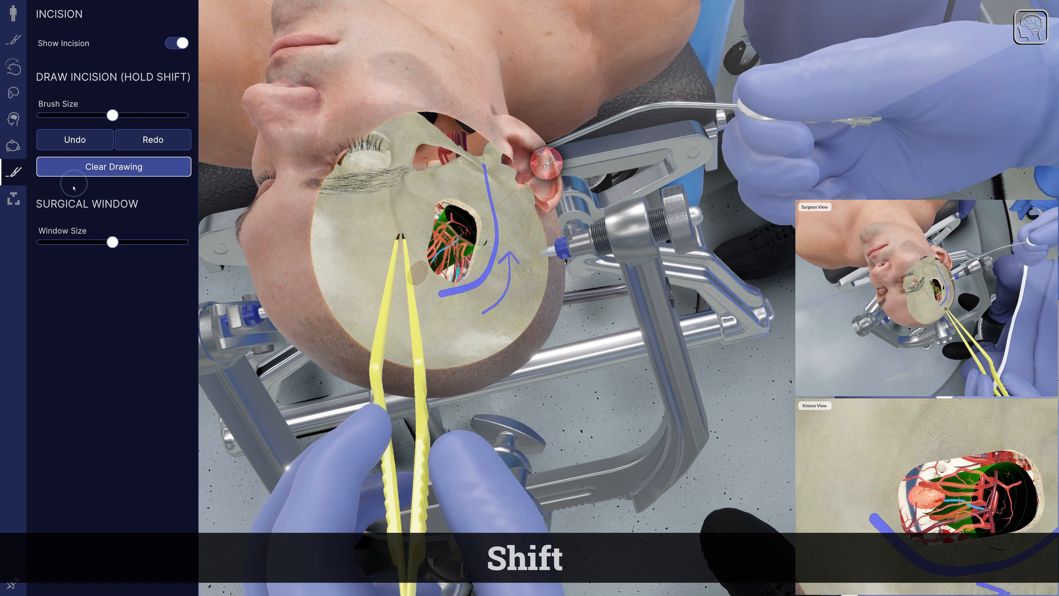
{"action": "left_click", "coordinate": [69, 146]}
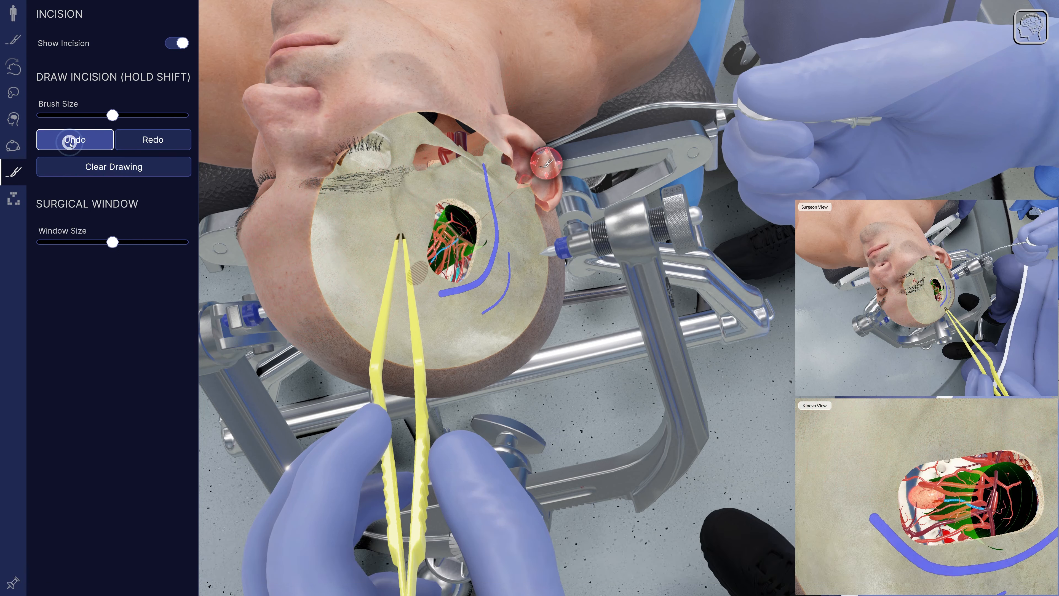
{"action": "left_click", "coordinate": [70, 145]}
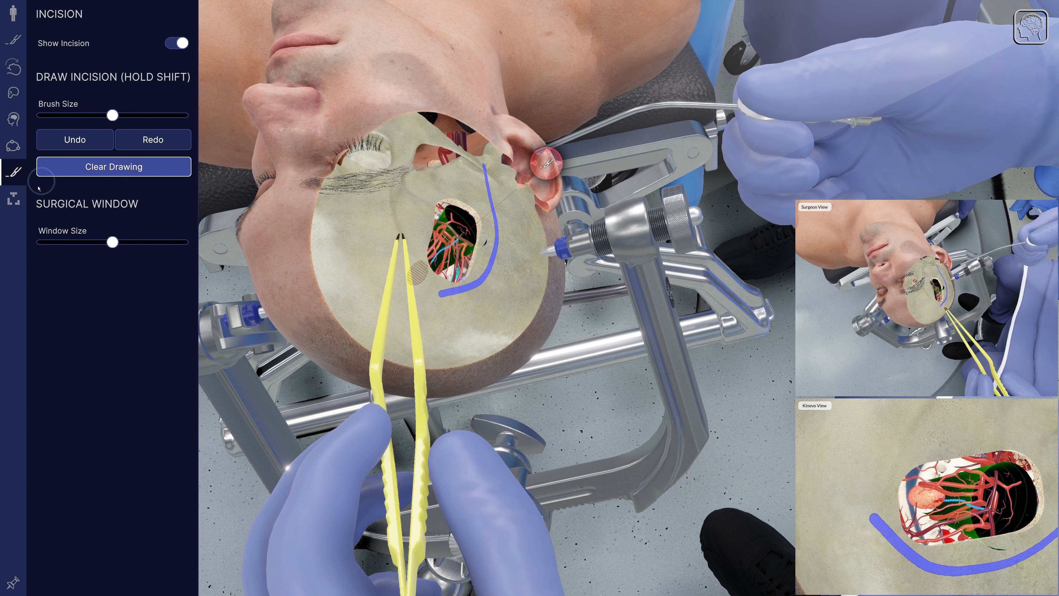
Open the room layout and shift the overhead plan so the whole width of the operating room is in view
{"action": "left_click", "coordinate": [18, 201]}
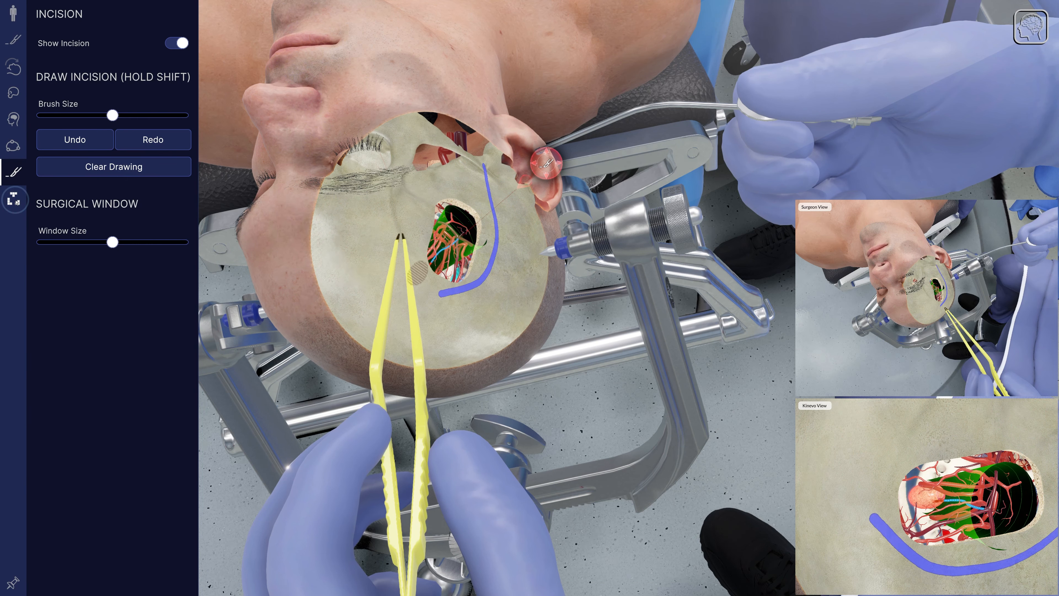
{"action": "left_click", "coordinate": [16, 202]}
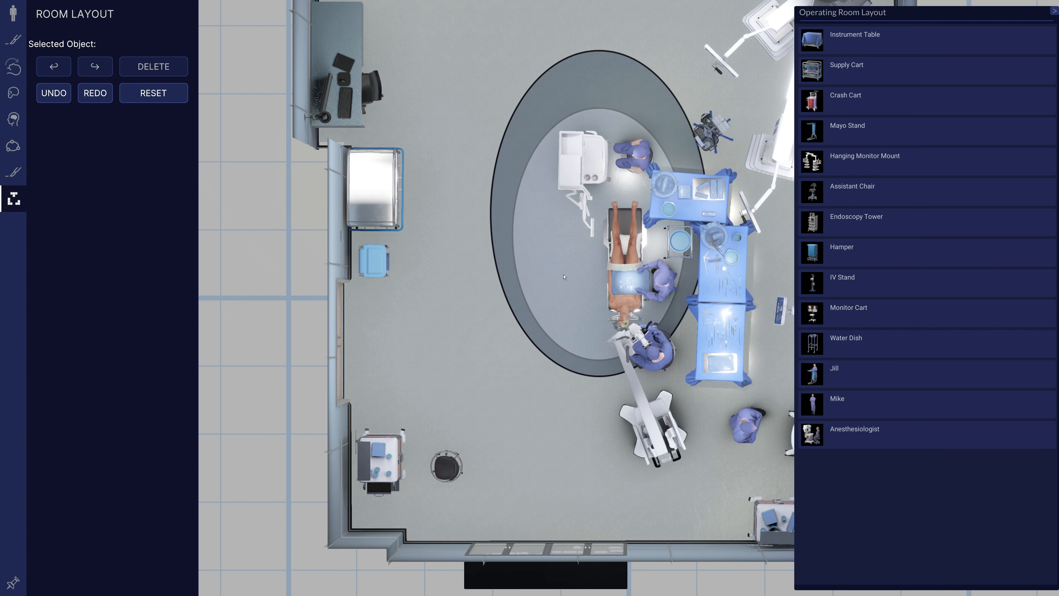
{"action": "left_click_drag", "start_coordinate": [549, 279], "coordinate": [433, 291]}
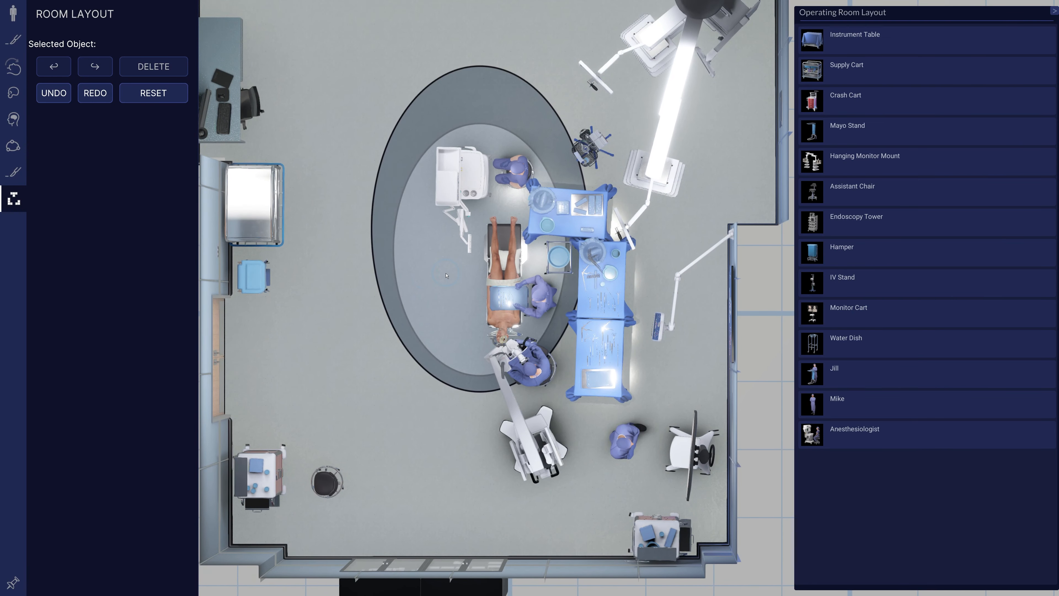